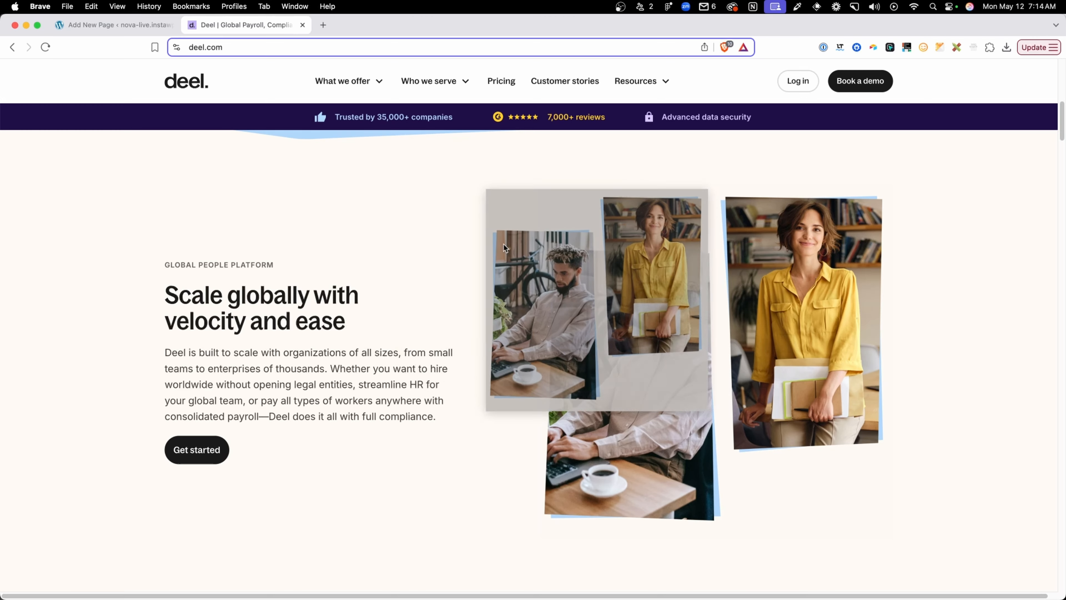
Open the Global People Platform section's photo collage as a standalone image, inspect it, and return to the Deel page
right_click(640, 291)
click(640, 290)
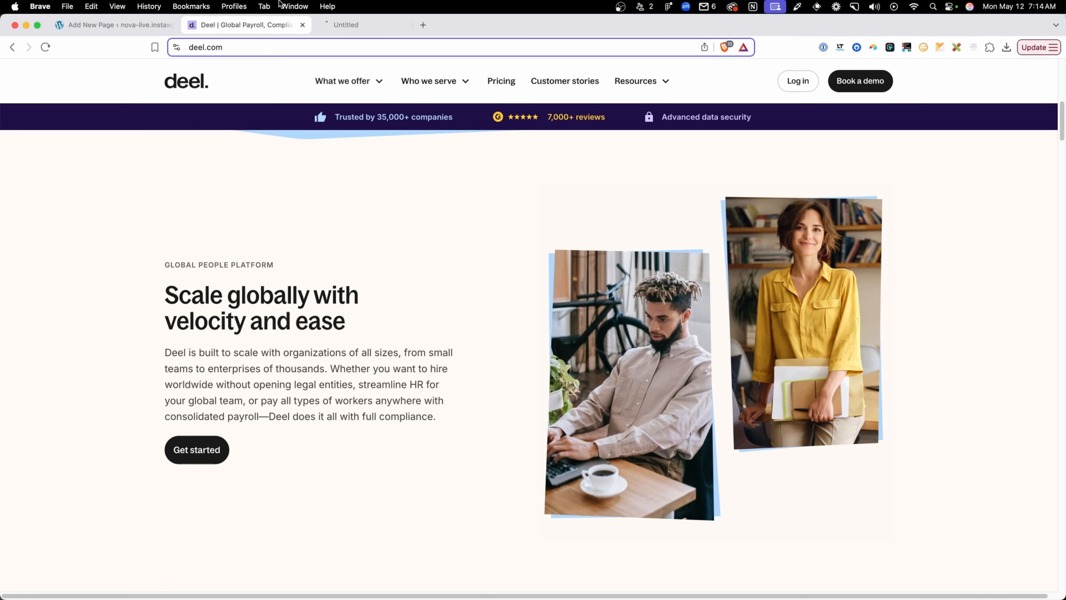
click(346, 24)
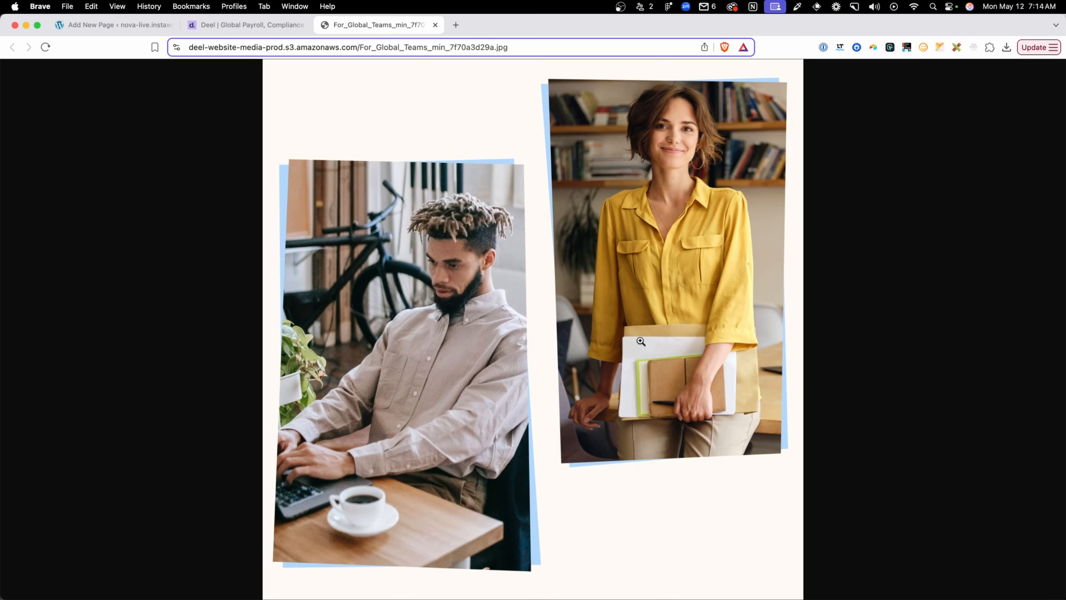
click(275, 24)
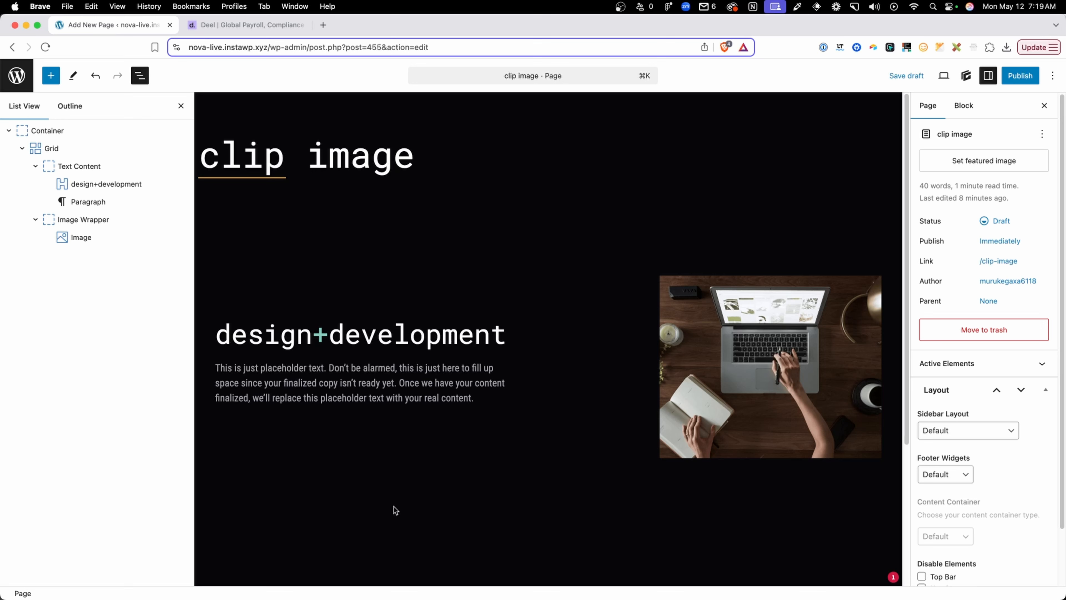
Create a global style named clip-img on the Image Wrapper container
click(92, 134)
click(96, 148)
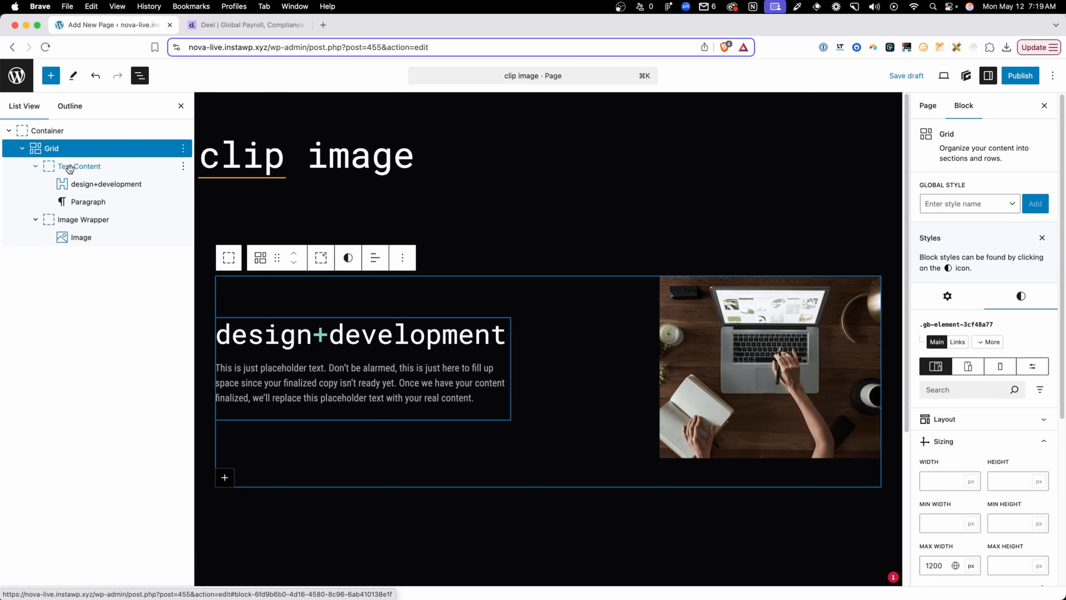
click(115, 223)
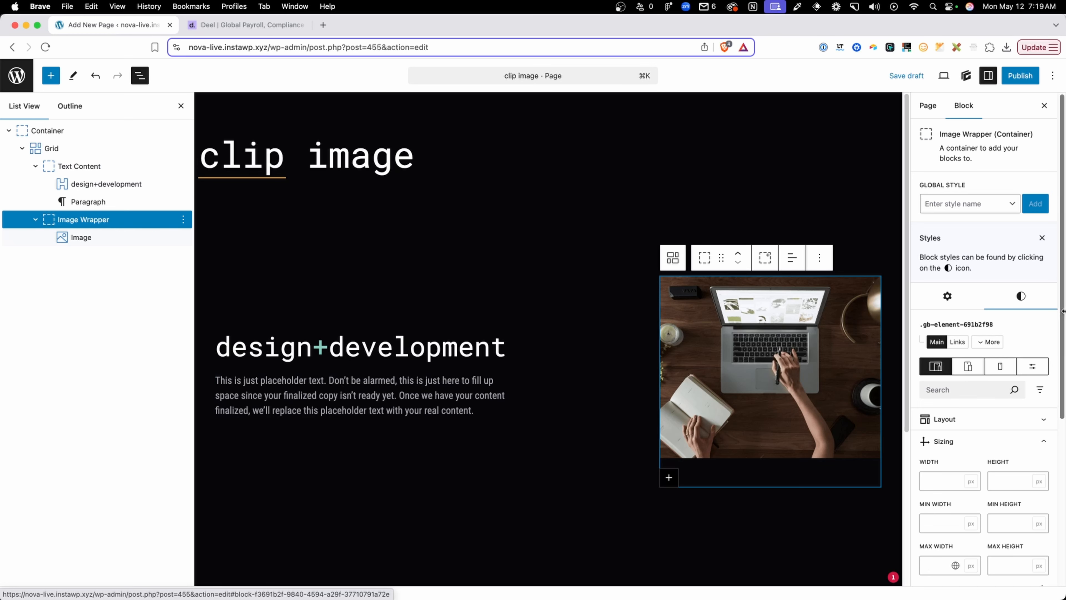
click(966, 205)
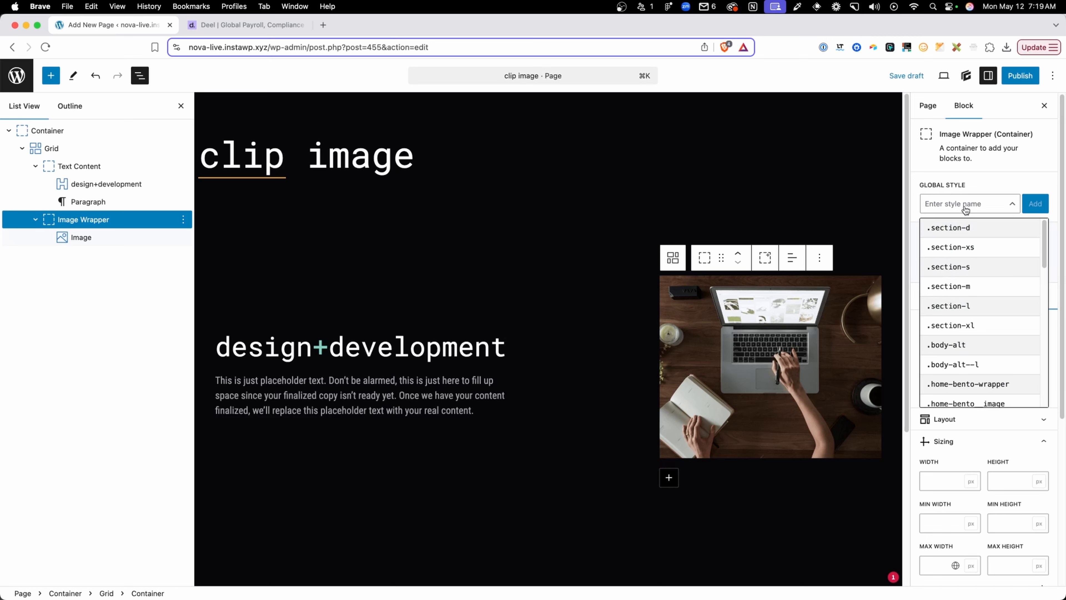
text(clip)
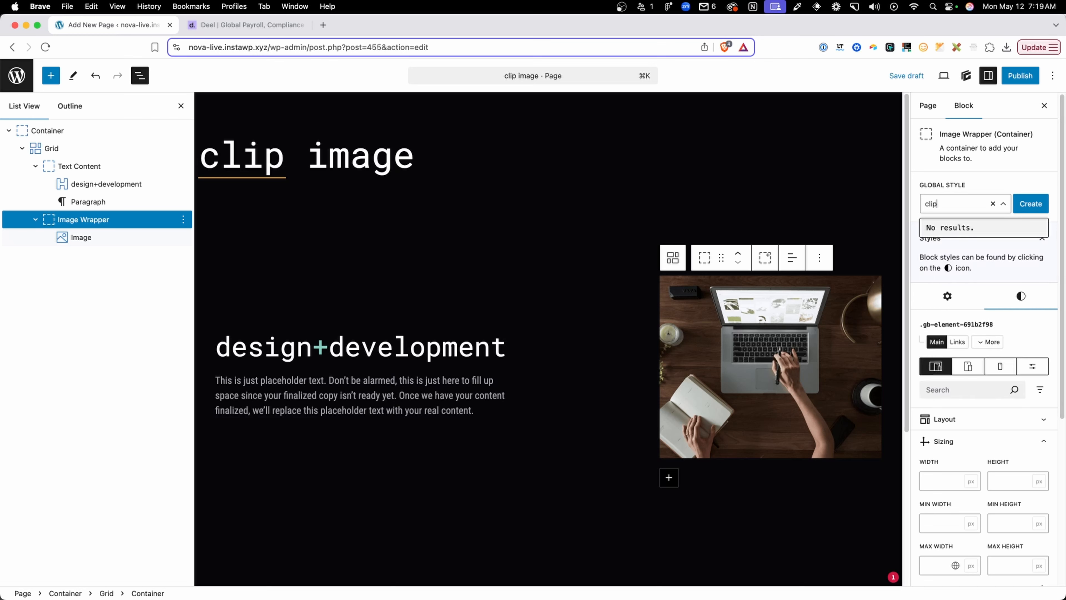
text(-img)
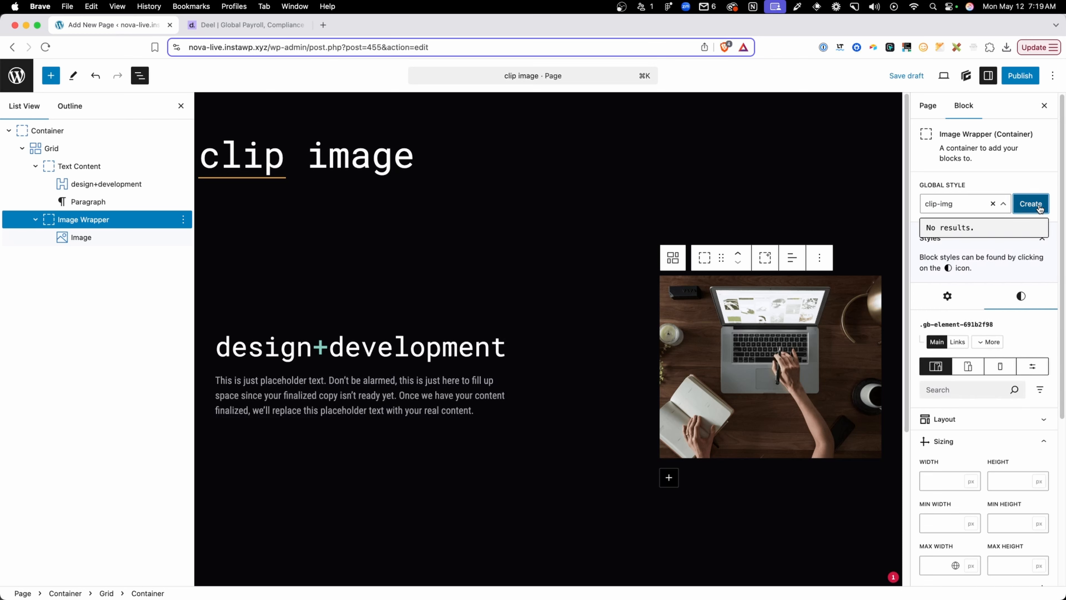
click(1024, 213)
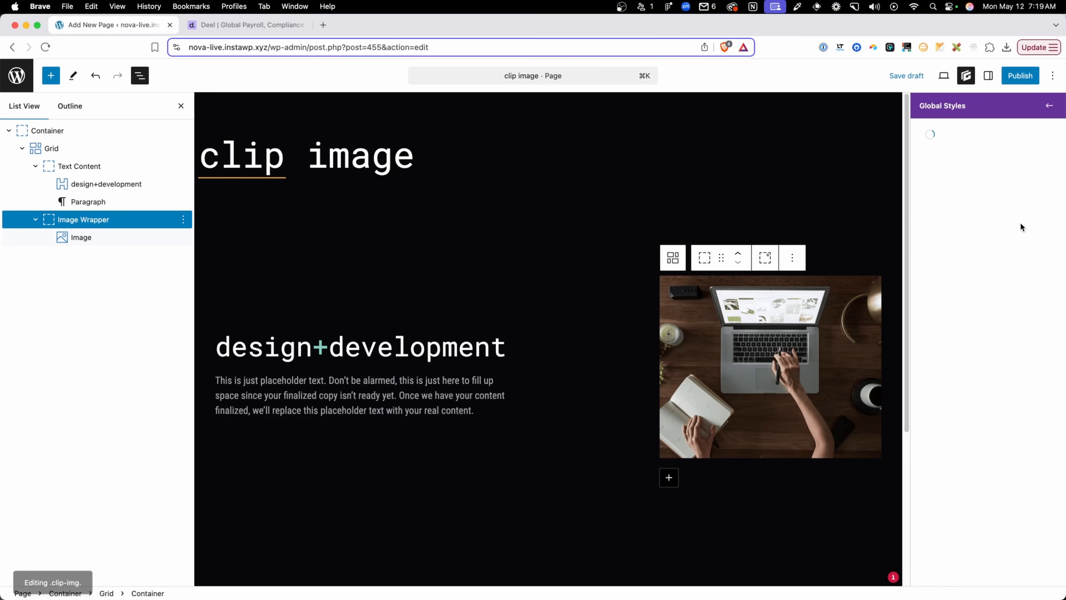
Set the position of the .clip-img style to Relative
click(953, 271)
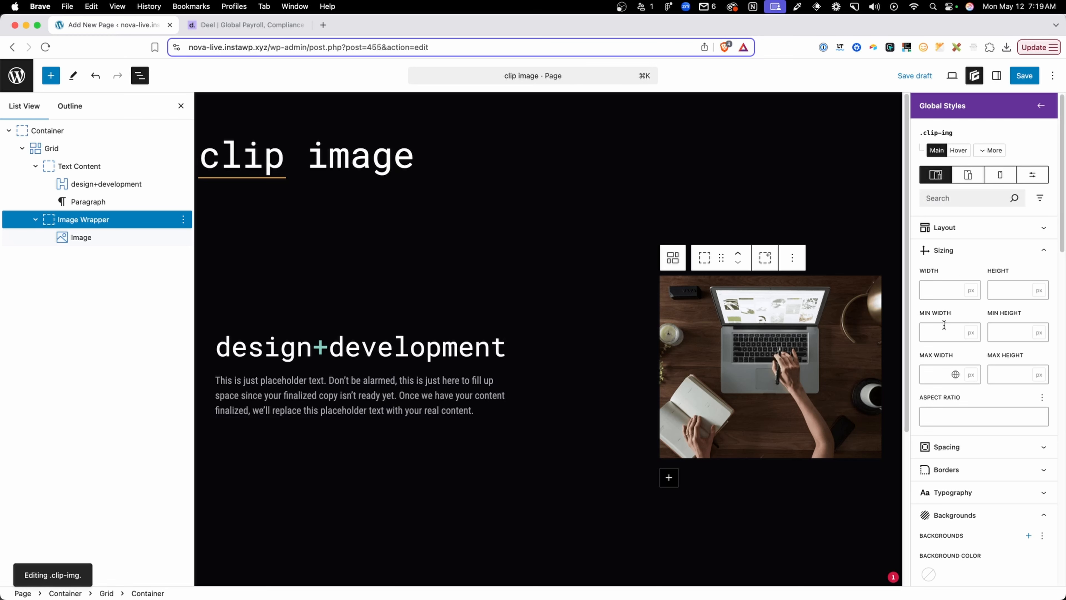
click(947, 373)
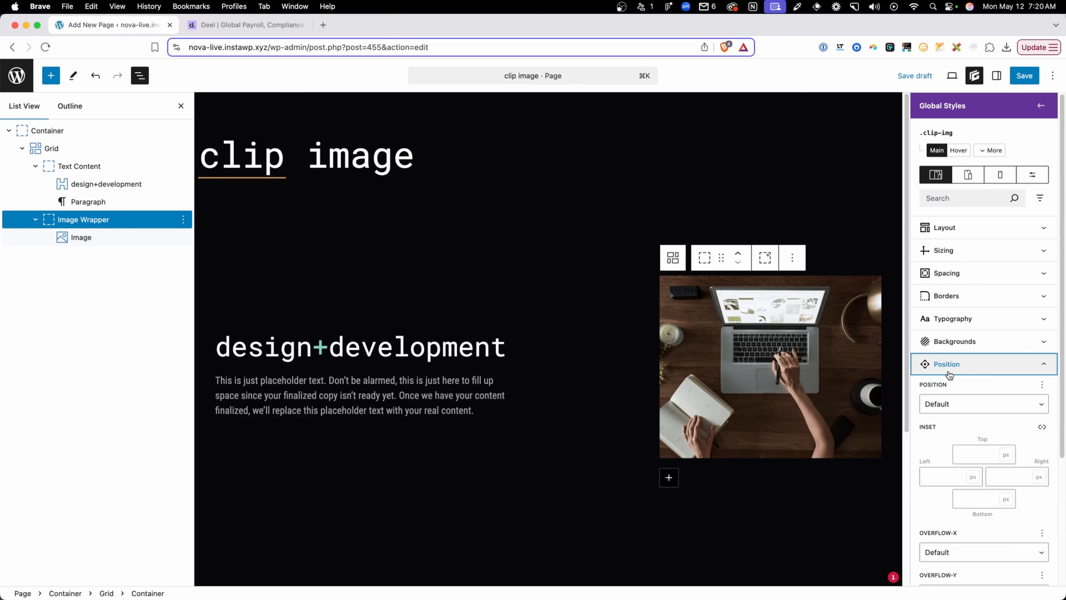
click(947, 404)
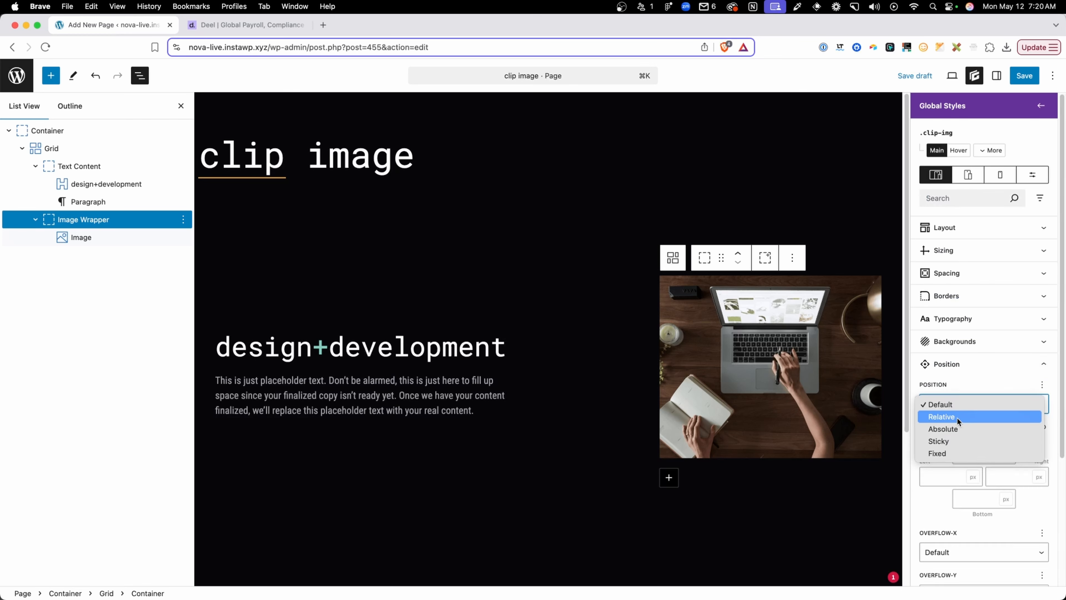
click(956, 417)
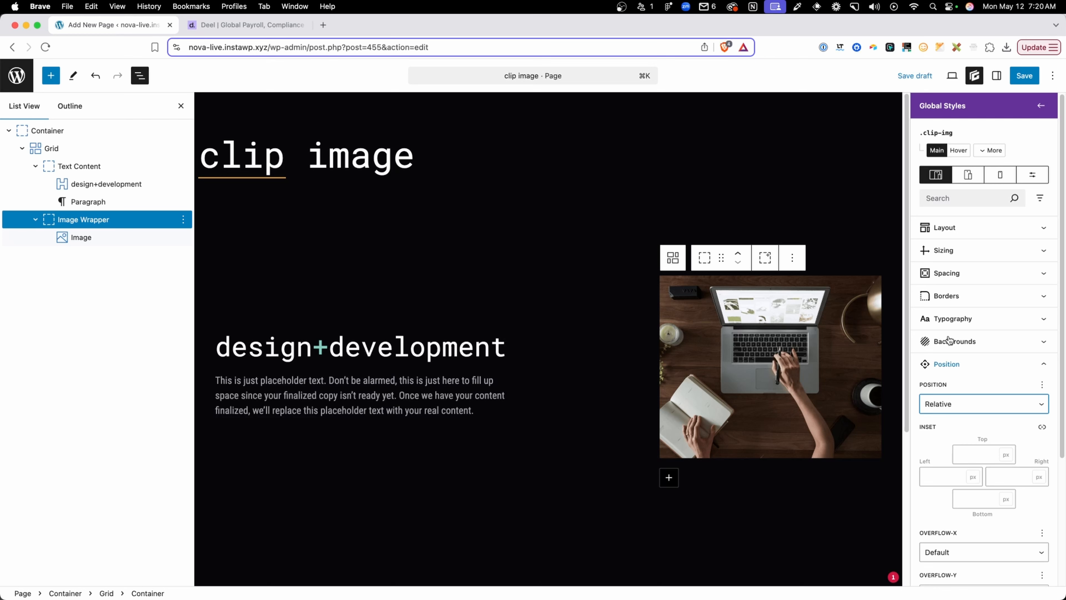
Set the aspect ratio of the .clip-img style to 4/5 and check the wrapper's shape on the page
click(947, 249)
click(957, 416)
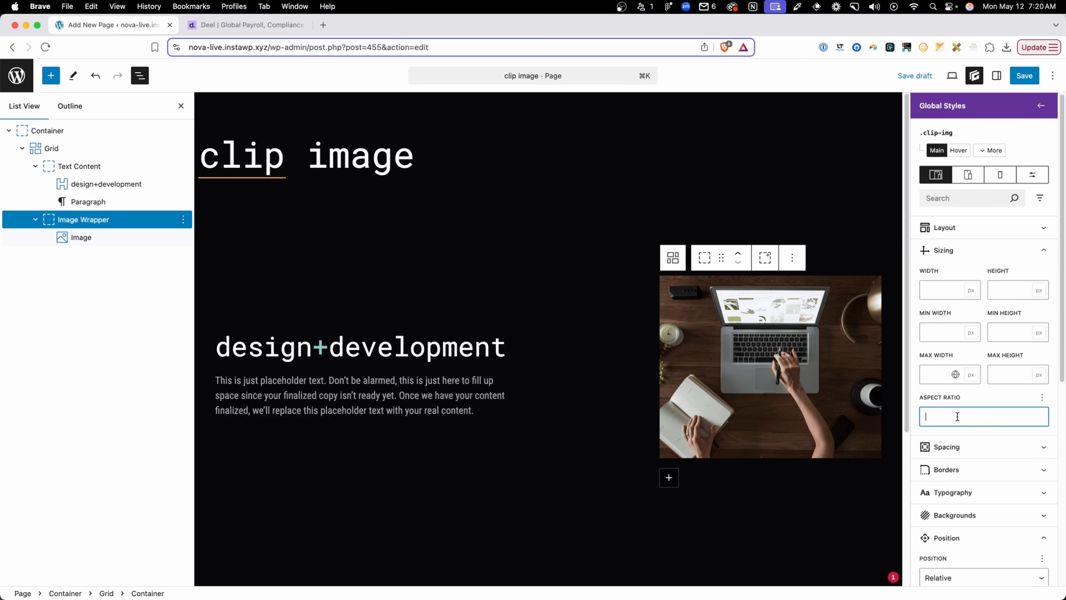
key(ctrl+Tab)
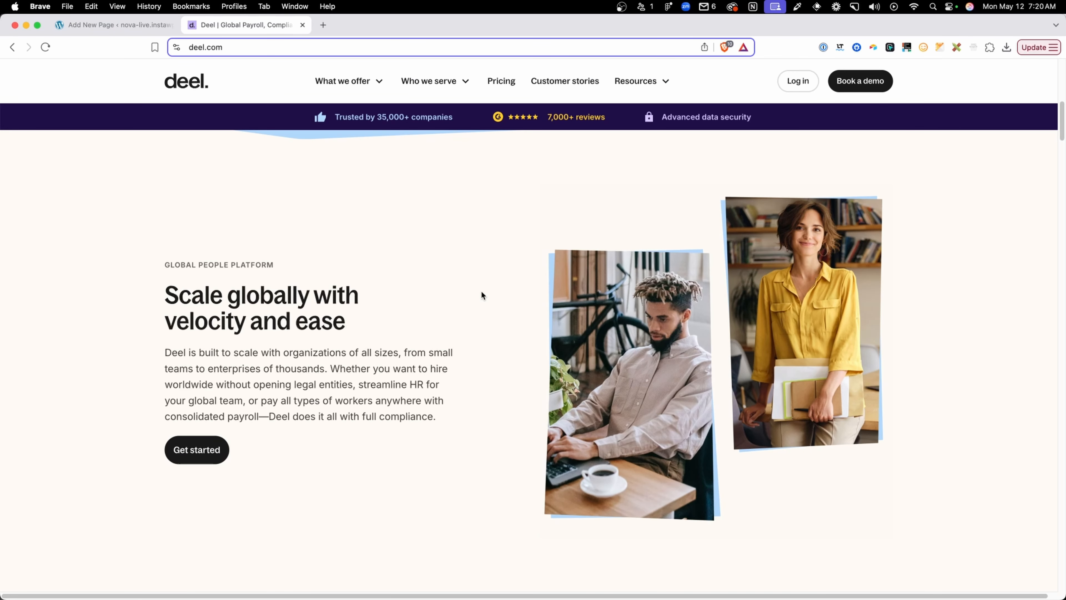
click(121, 26)
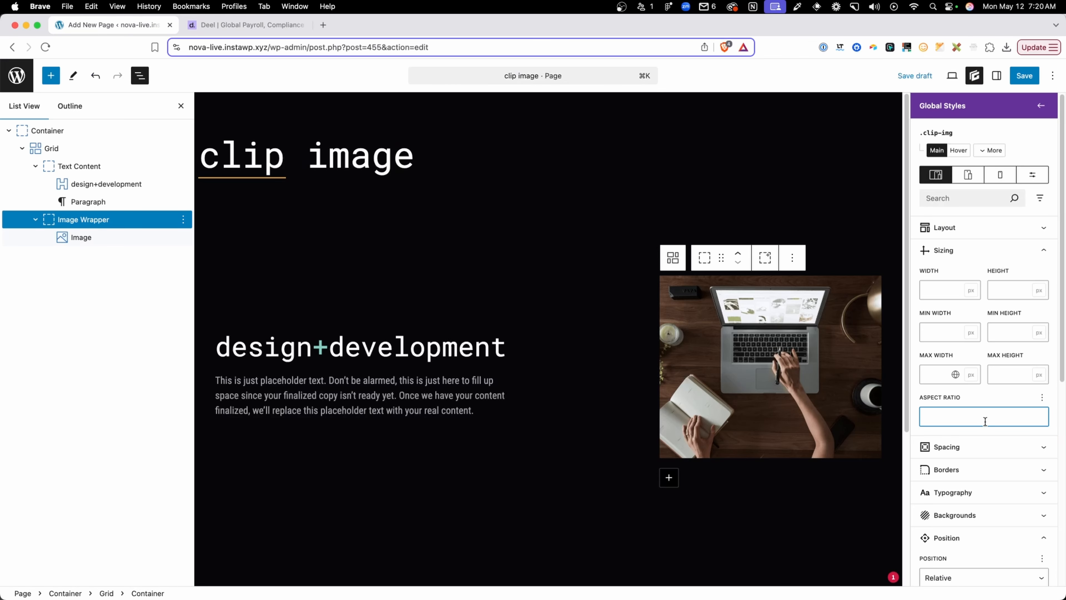
text(4/5)
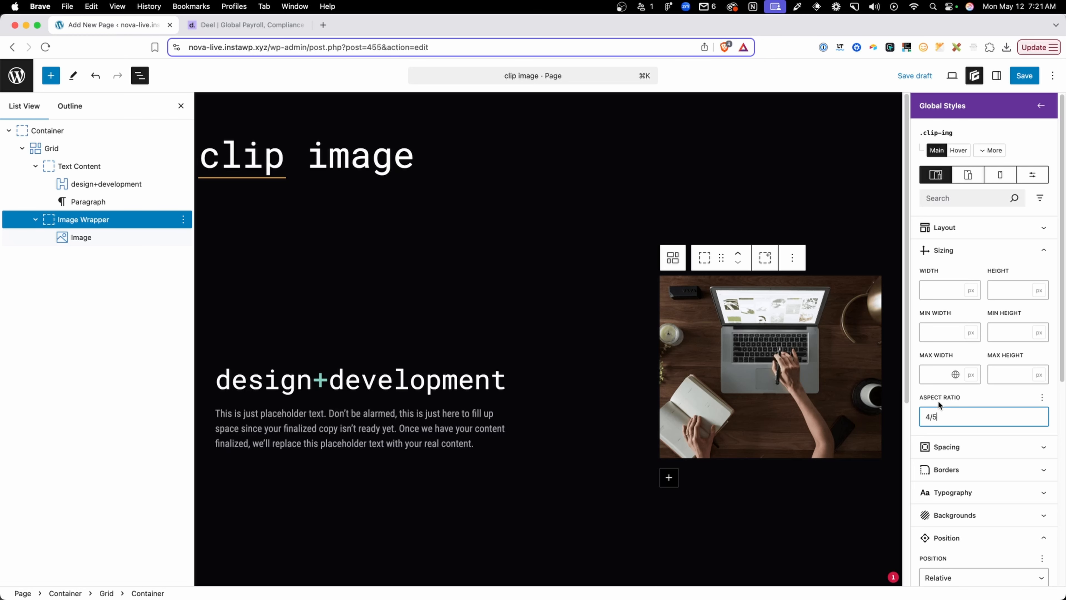
scroll(777, 405, down, 2)
click(774, 405)
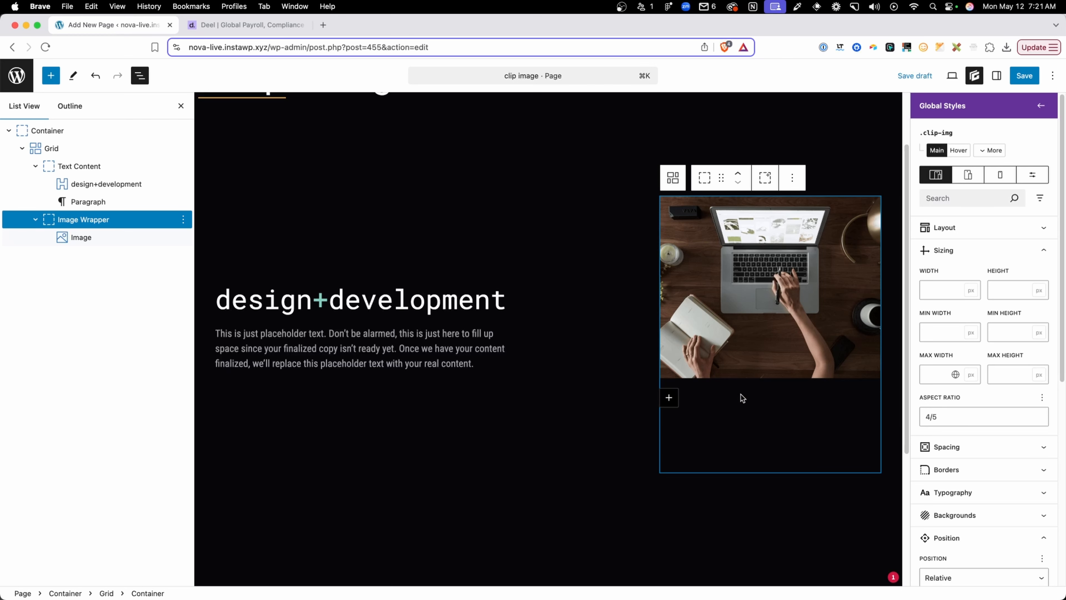
scroll(867, 362, up, 3)
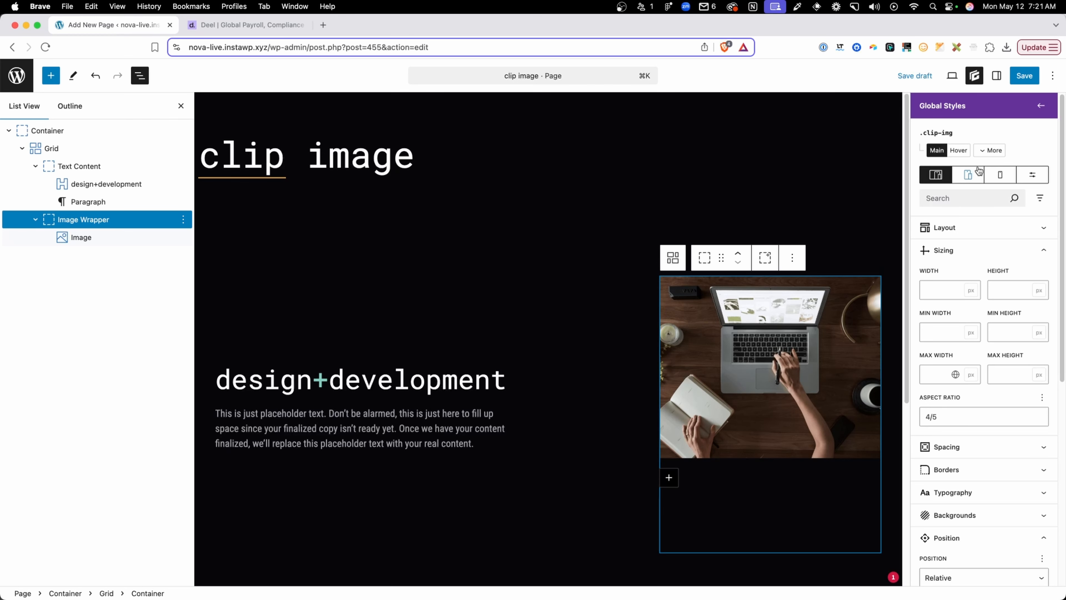
Add a custom selector "> img" to the .clip-img global style
click(993, 153)
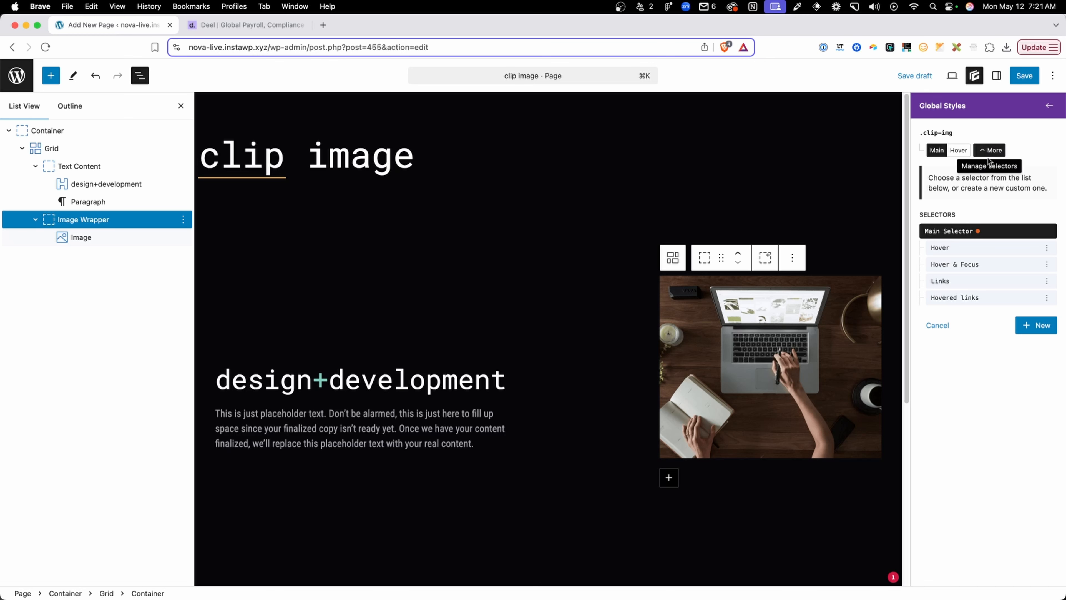
click(1030, 327)
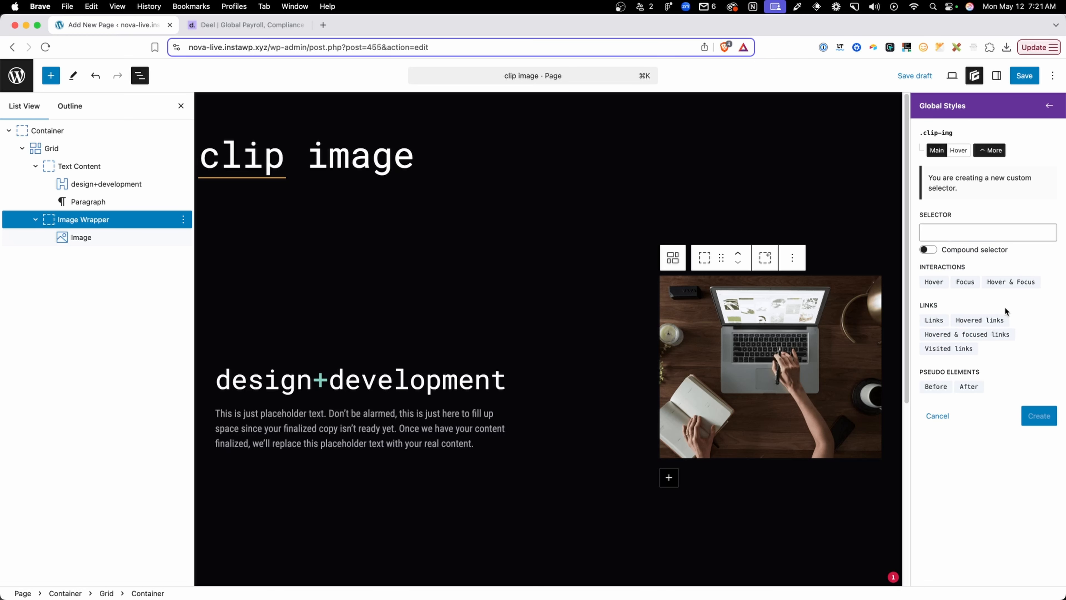
click(963, 230)
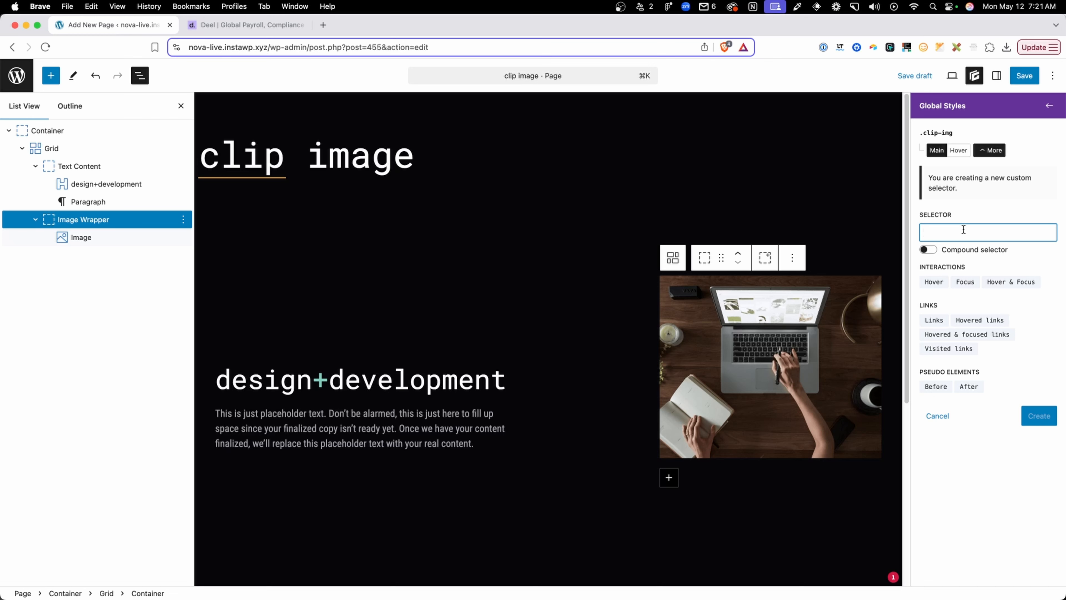
text(> img)
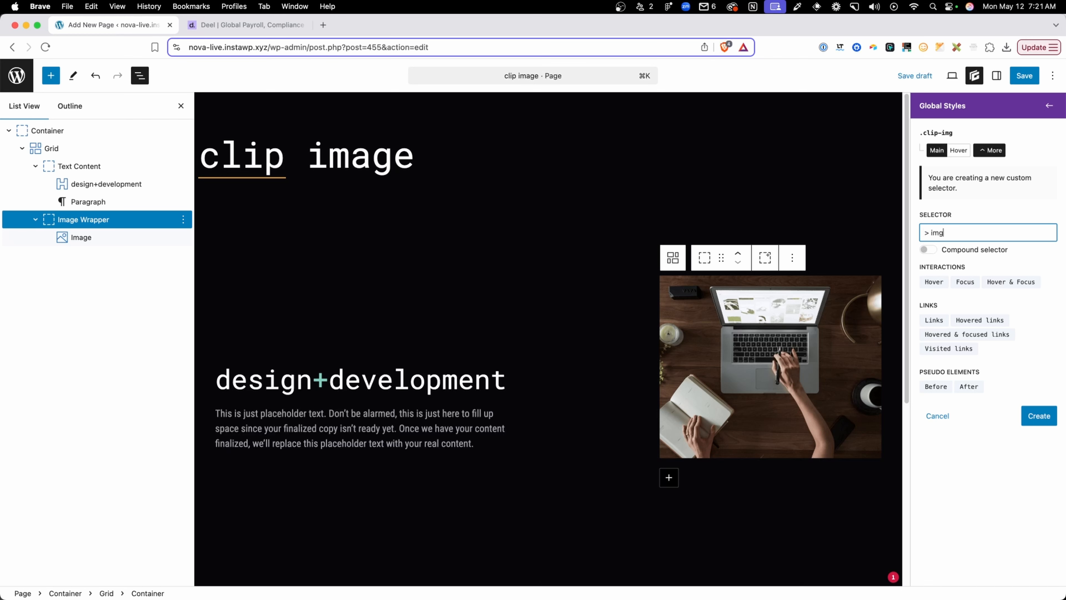
click(1043, 417)
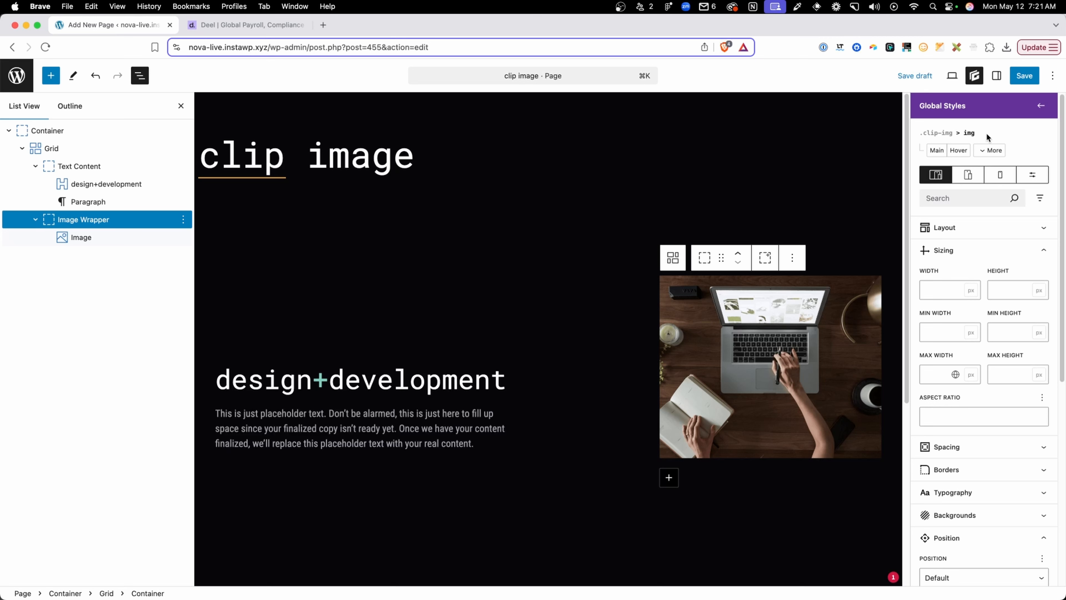
drag(984, 134, 915, 135)
click(964, 134)
Set the .clip-img > img selector's position to Absolute with a linked inset of 0 on all sides
scroll(983, 430, down, 7)
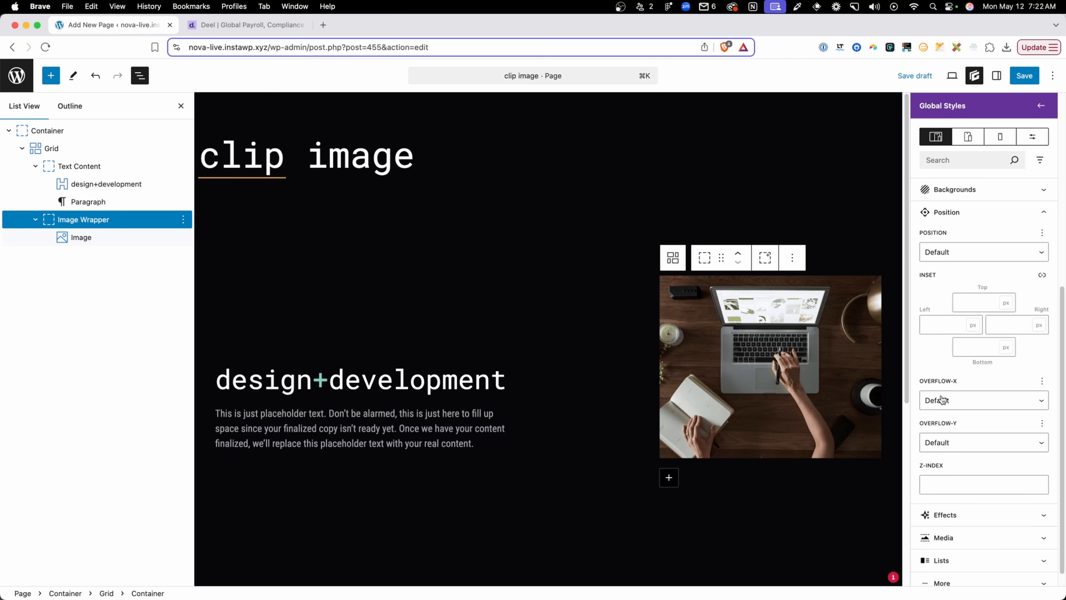
click(946, 252)
click(952, 277)
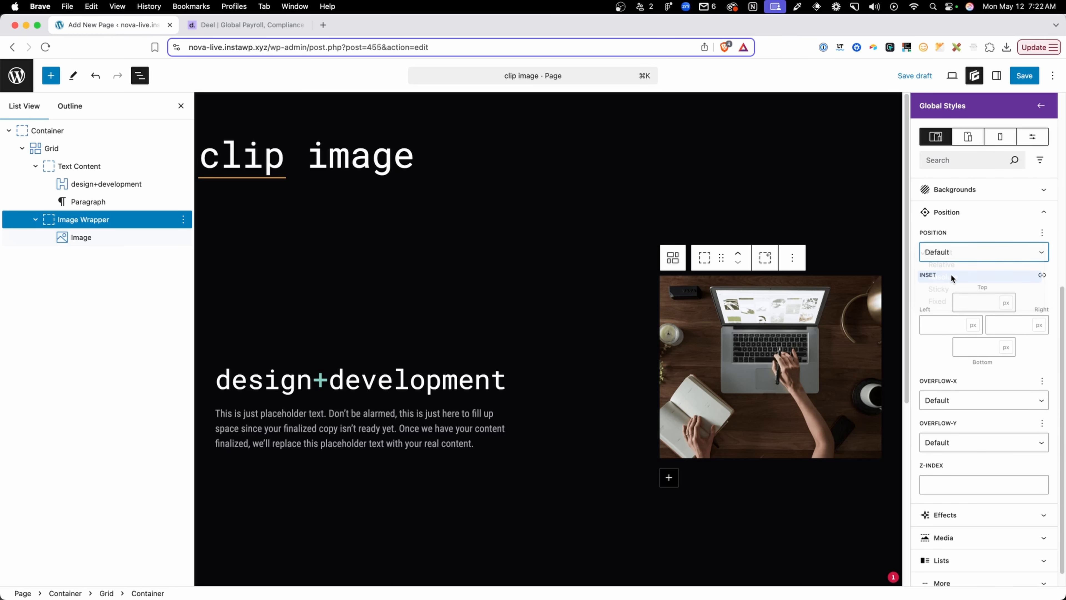
click(1042, 275)
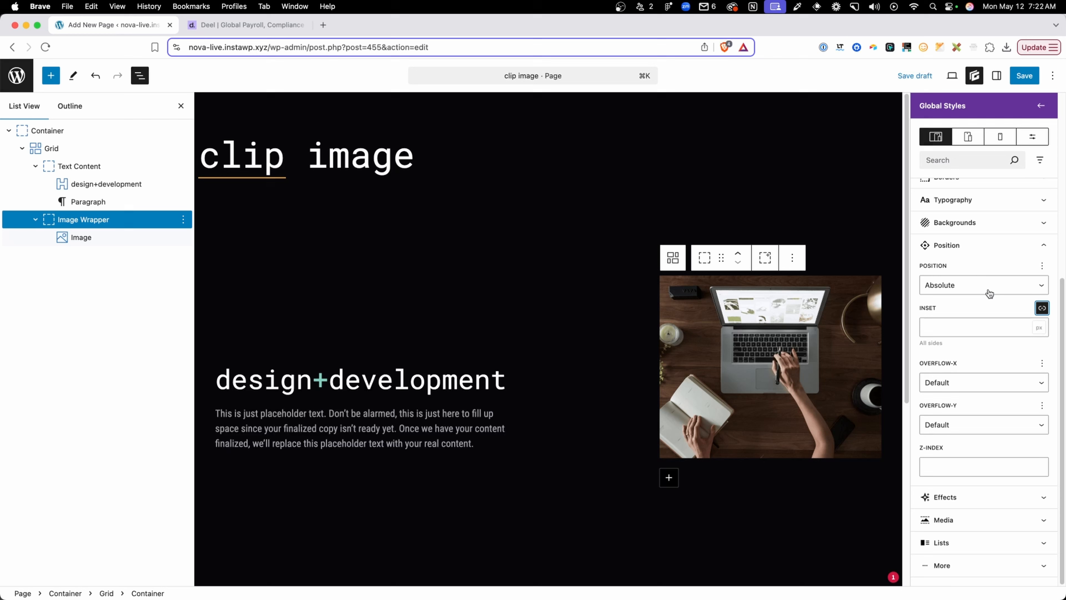
click(992, 324)
text(0)
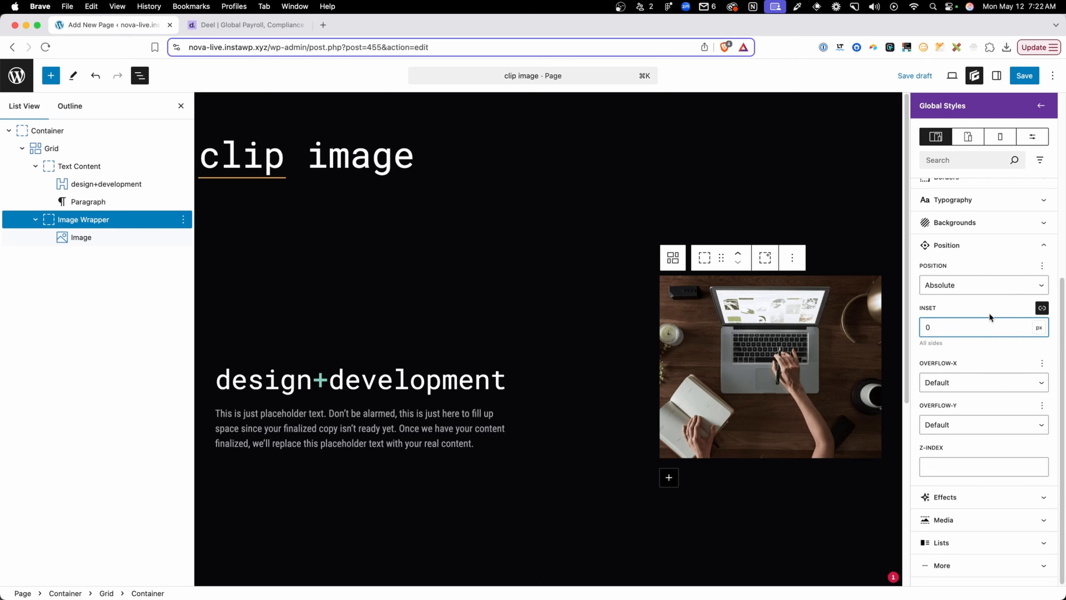
Set the width and height of the .clip-img > img selector to 100%
scroll(987, 317, up, 7)
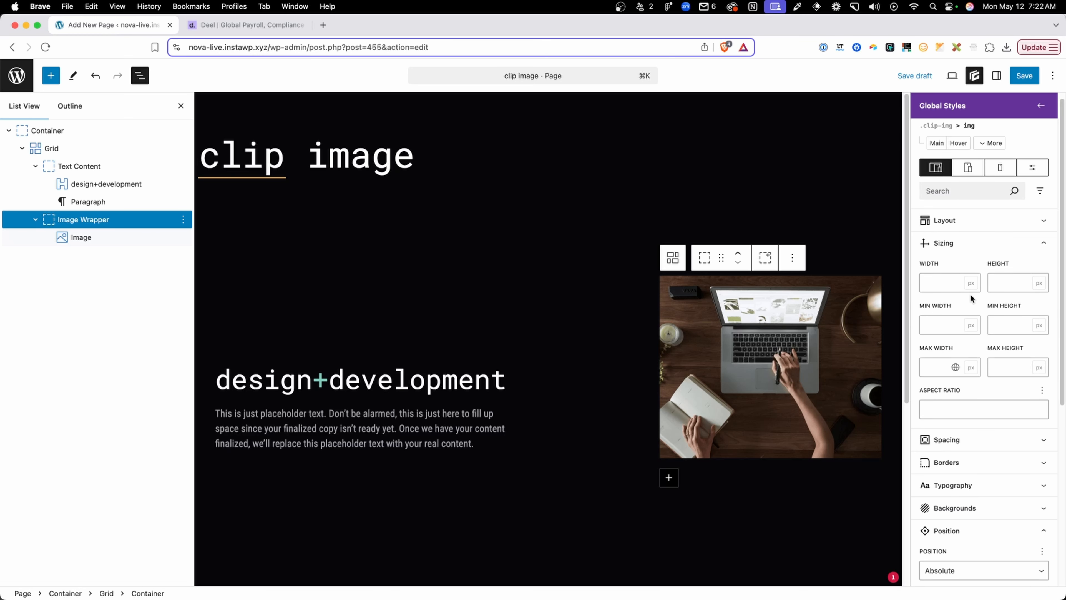
click(973, 284)
text(100%)
key(Tab)
key(Tab)
text(10)
click(836, 329)
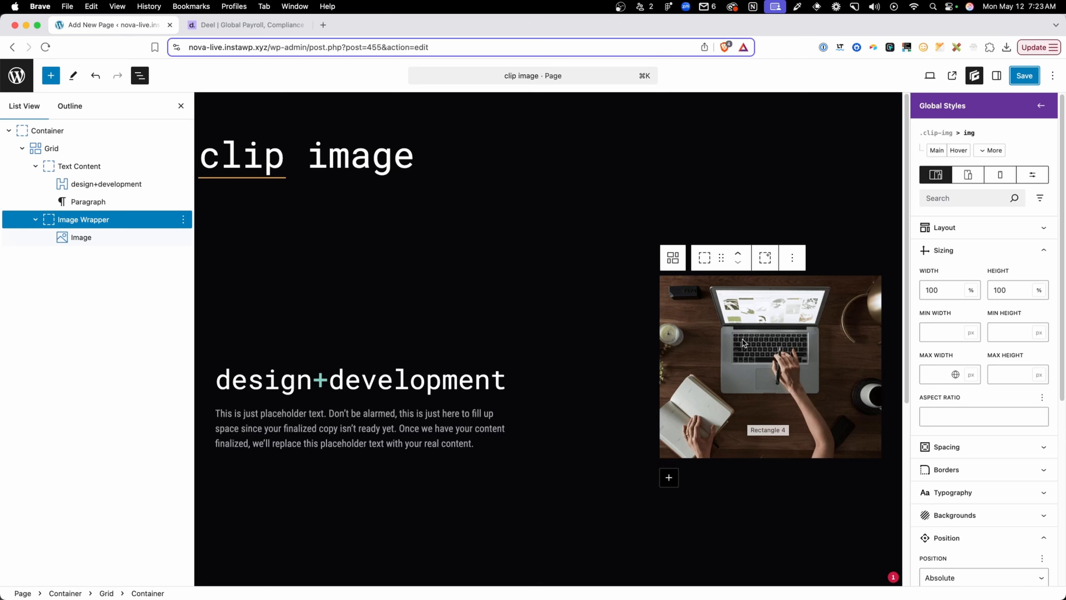
Save the page, check the image on the live clip image page, and return to the editor
scroll(787, 454, down, 1)
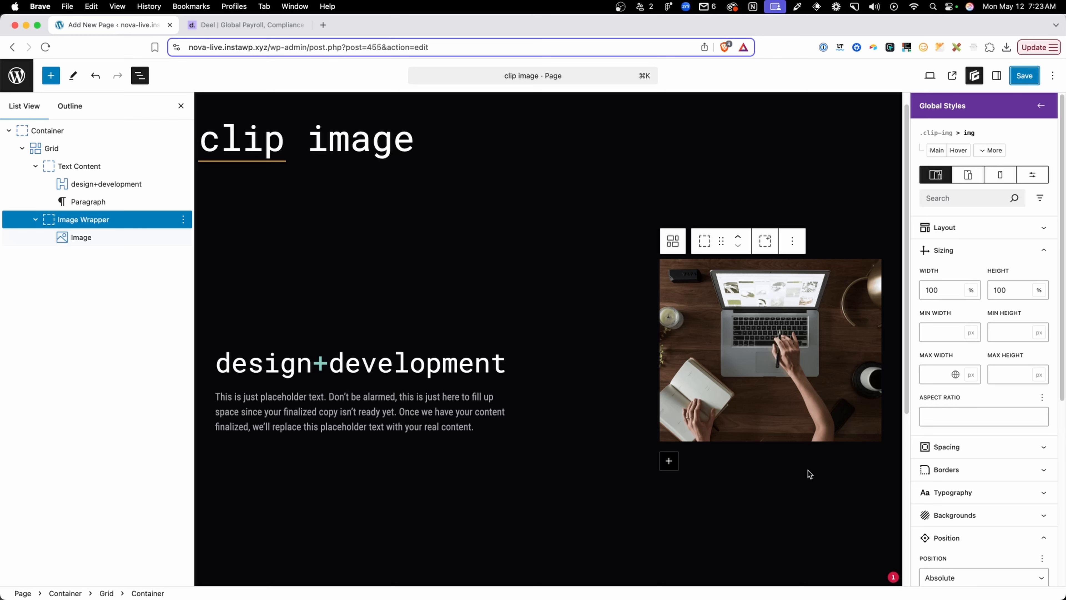
click(1017, 76)
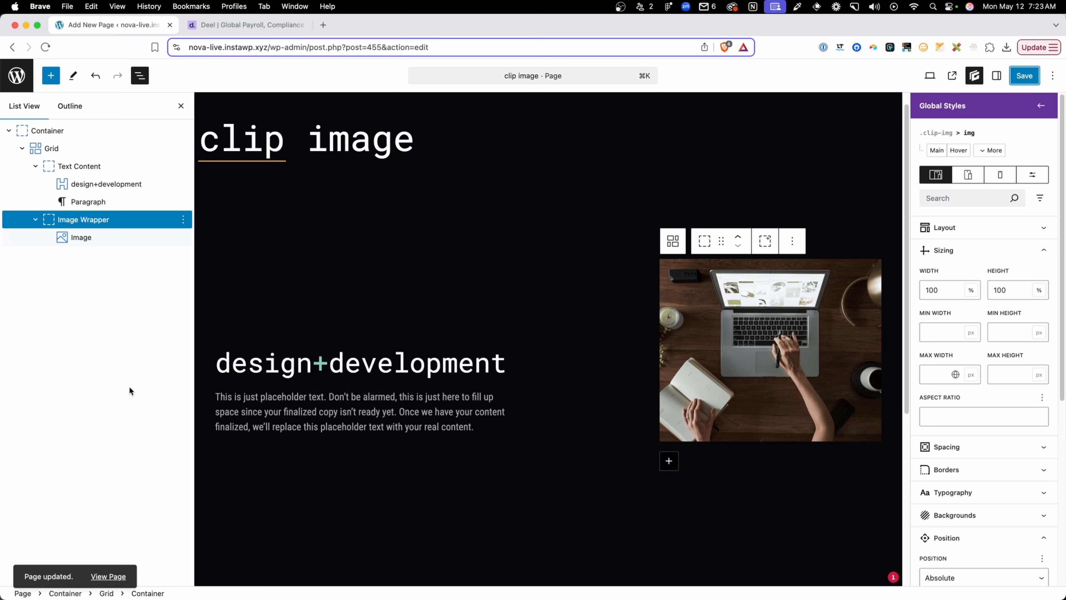
click(108, 575)
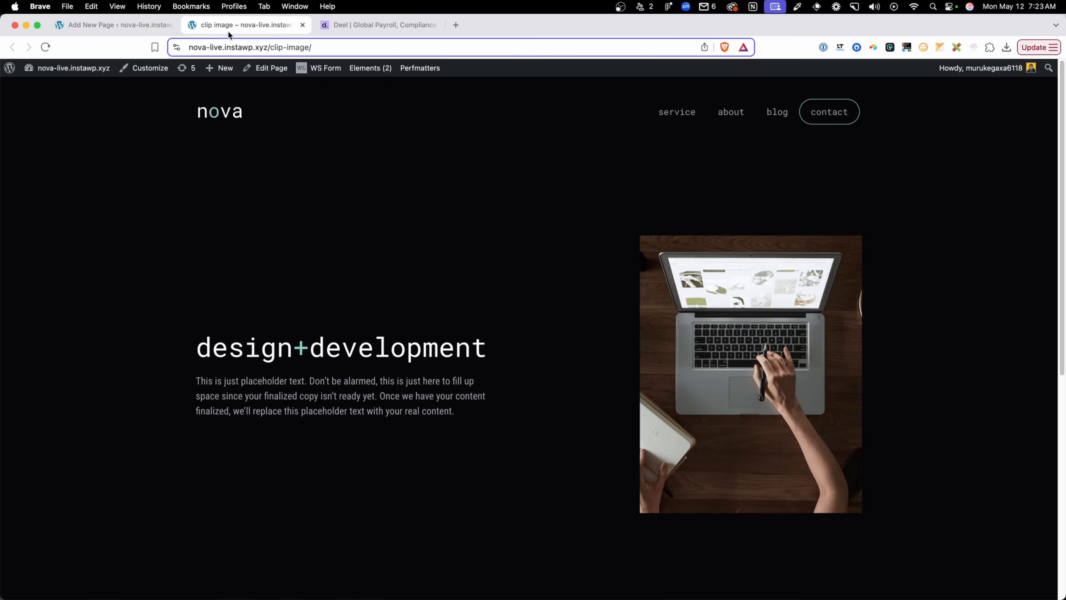
scroll(420, 239, down, 3)
scroll(688, 356, up, 3)
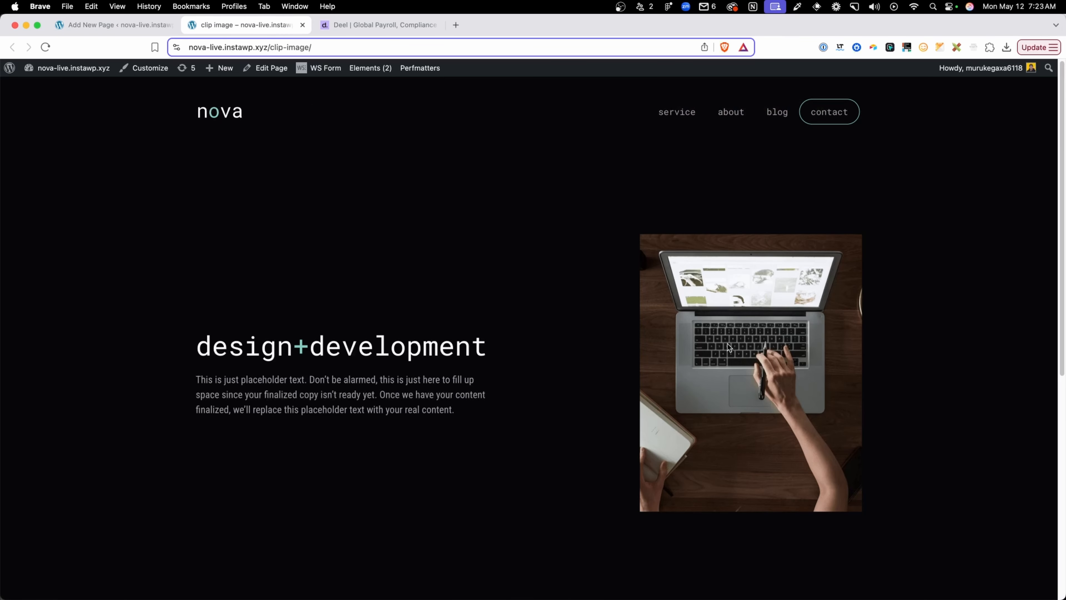
click(119, 26)
click(240, 27)
click(129, 23)
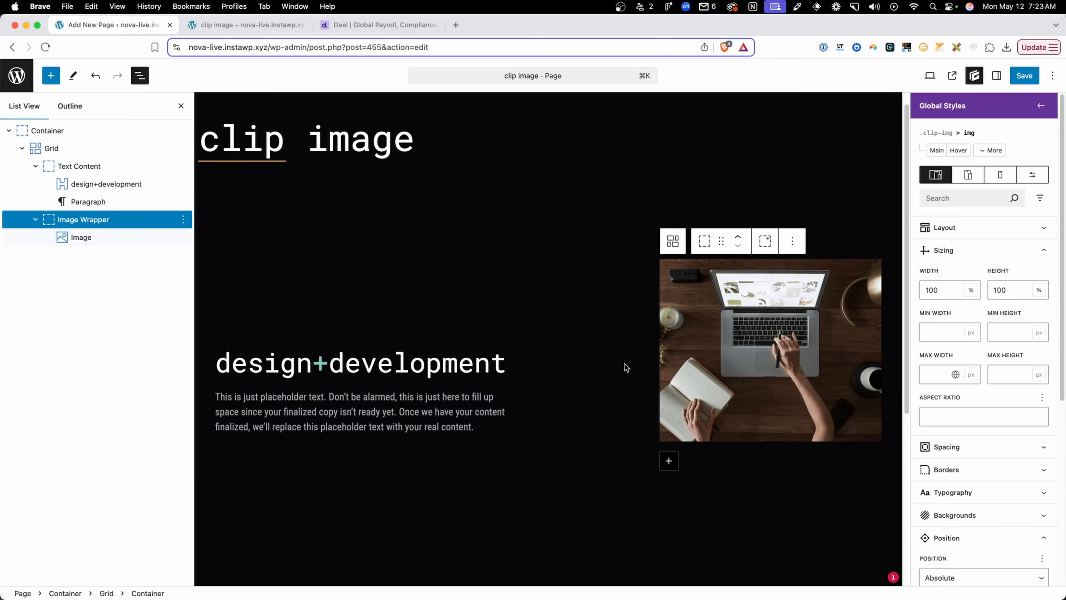
Create a compound "&:before" pseudo-element selector on the main .clip-img global style
click(936, 151)
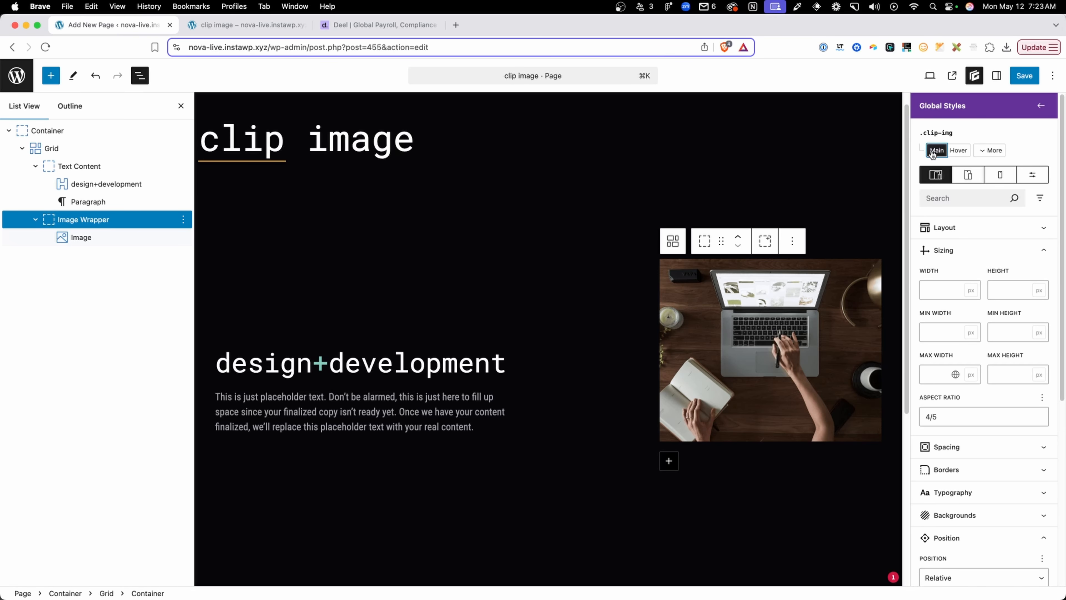
click(995, 150)
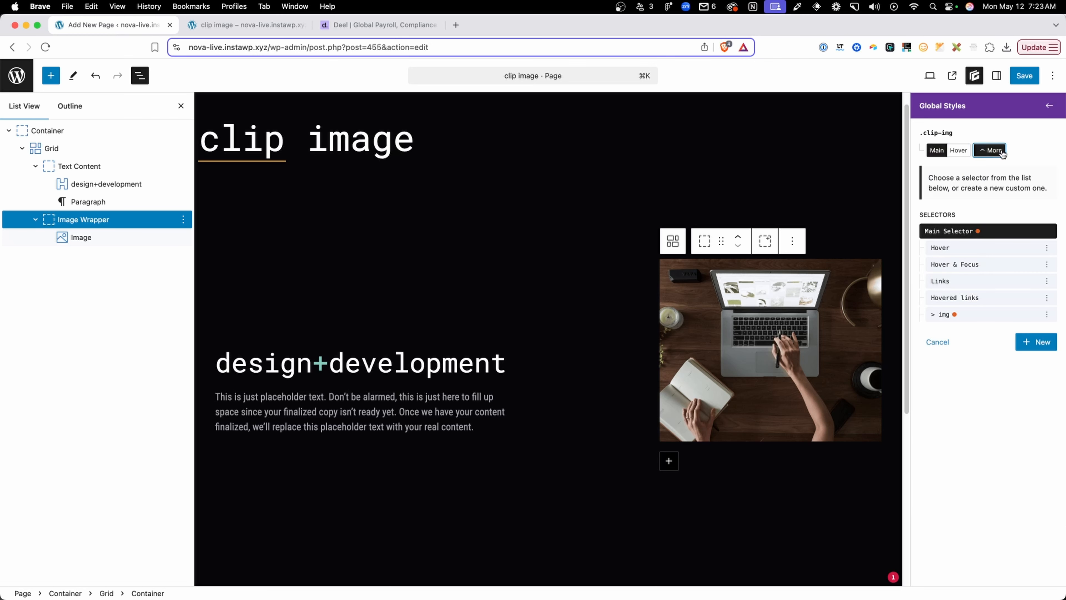
click(1033, 344)
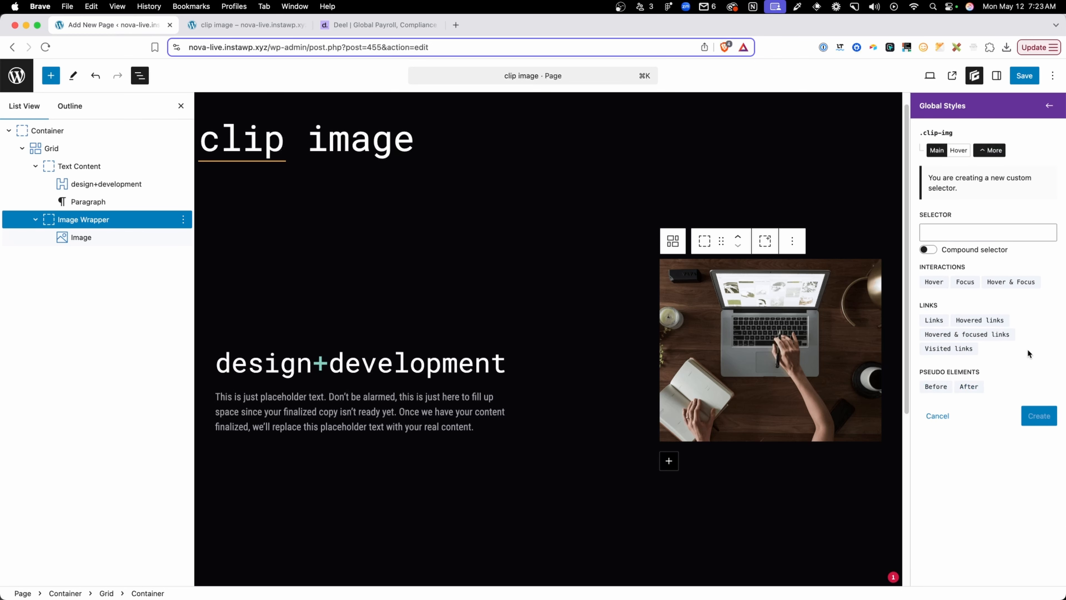
click(934, 386)
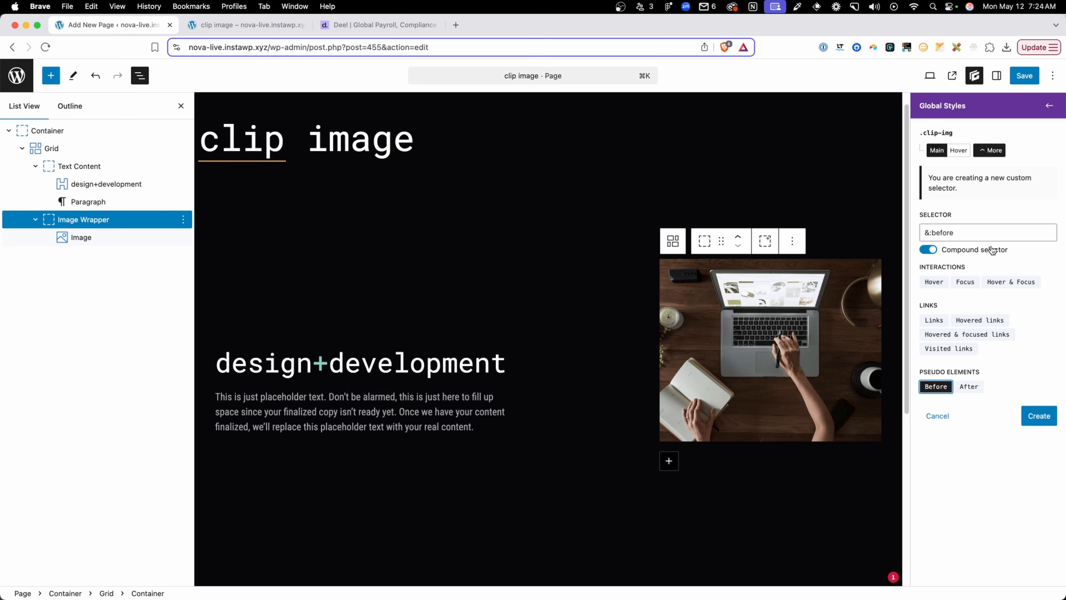
click(1039, 415)
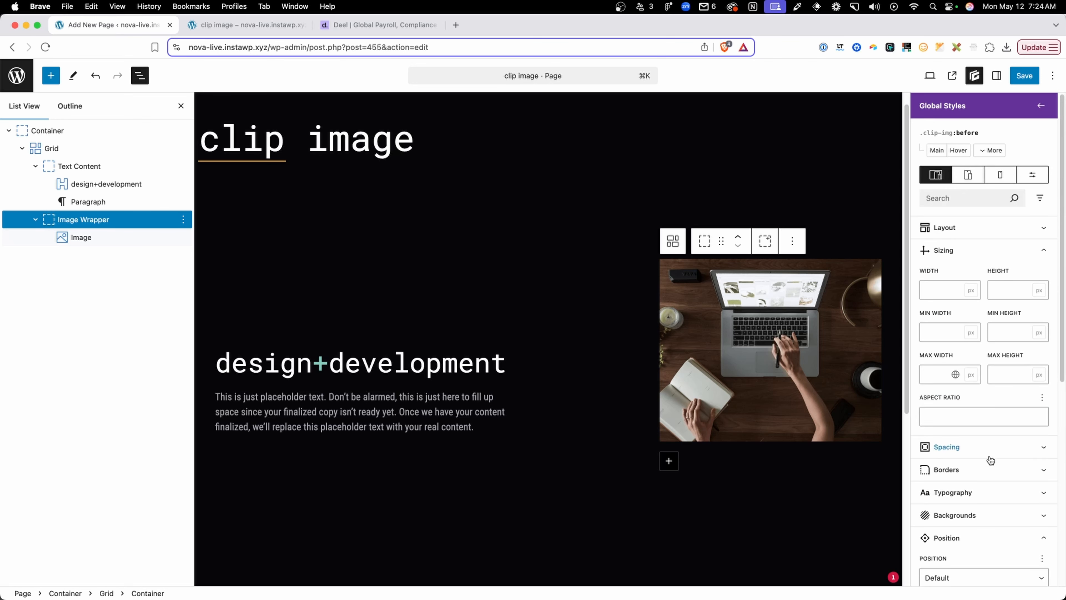
Set the content property of the .clip-img:before selector to an empty pair of quotes
scroll(991, 455, down, 5)
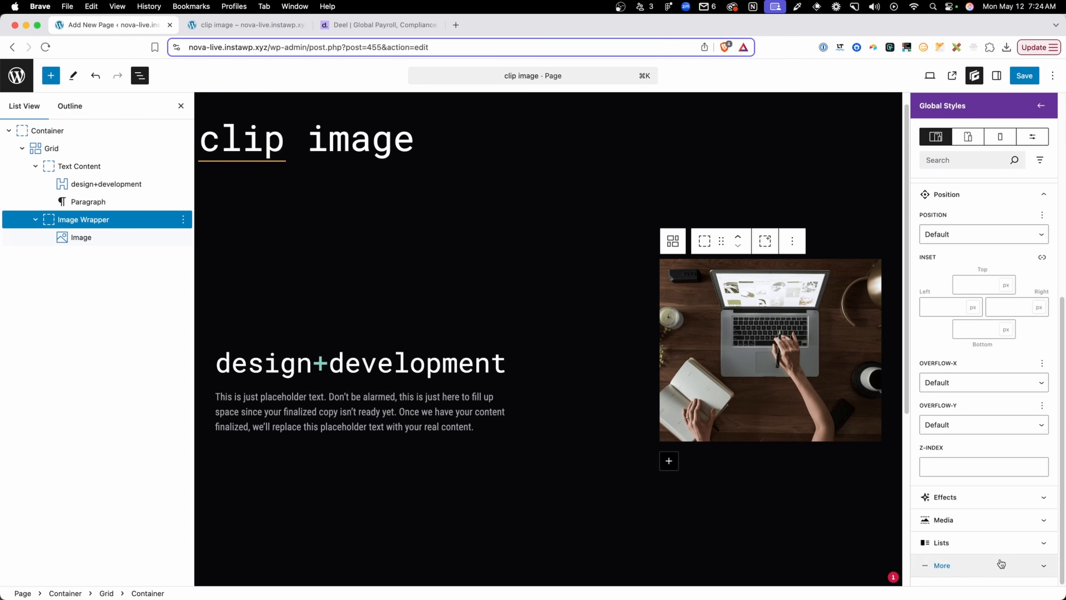
click(993, 564)
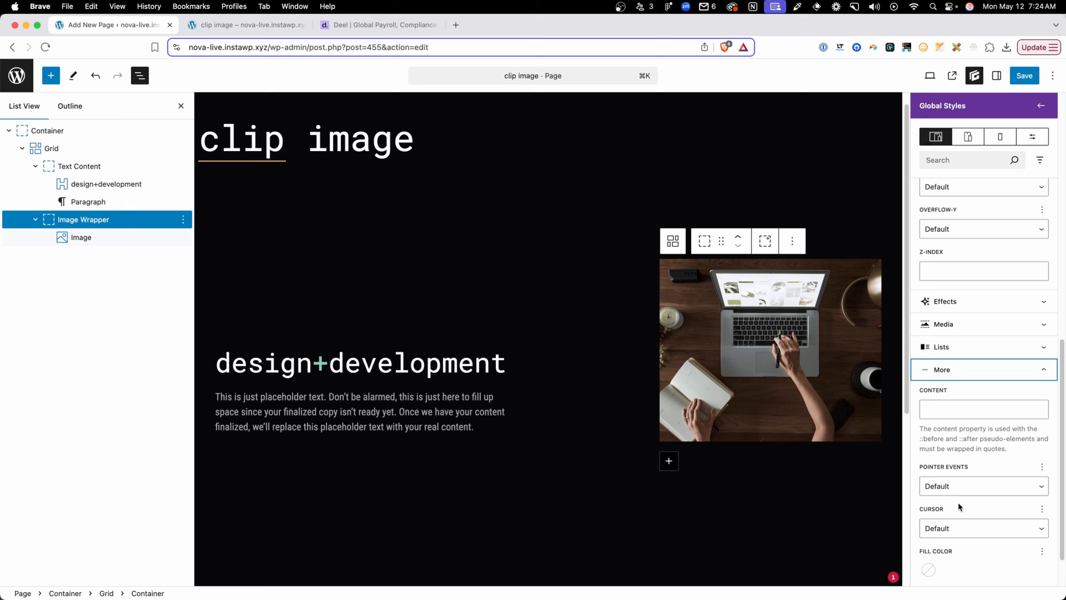
click(951, 407)
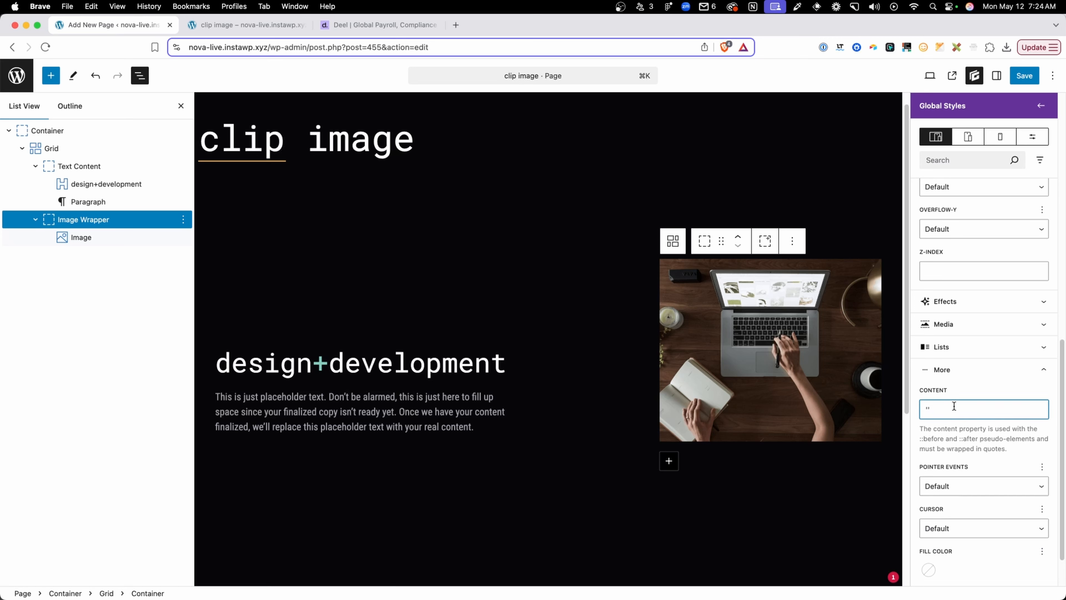
Set the .clip-img:before selector's position to Absolute with a linked inset of 0 on all sides
scroll(960, 289, up, 5)
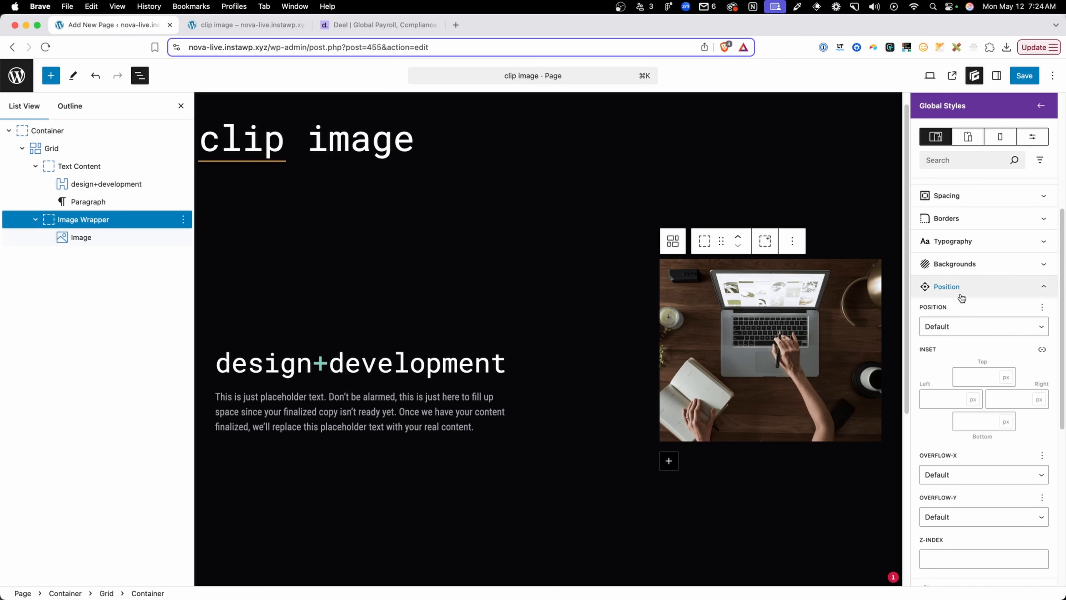
click(952, 327)
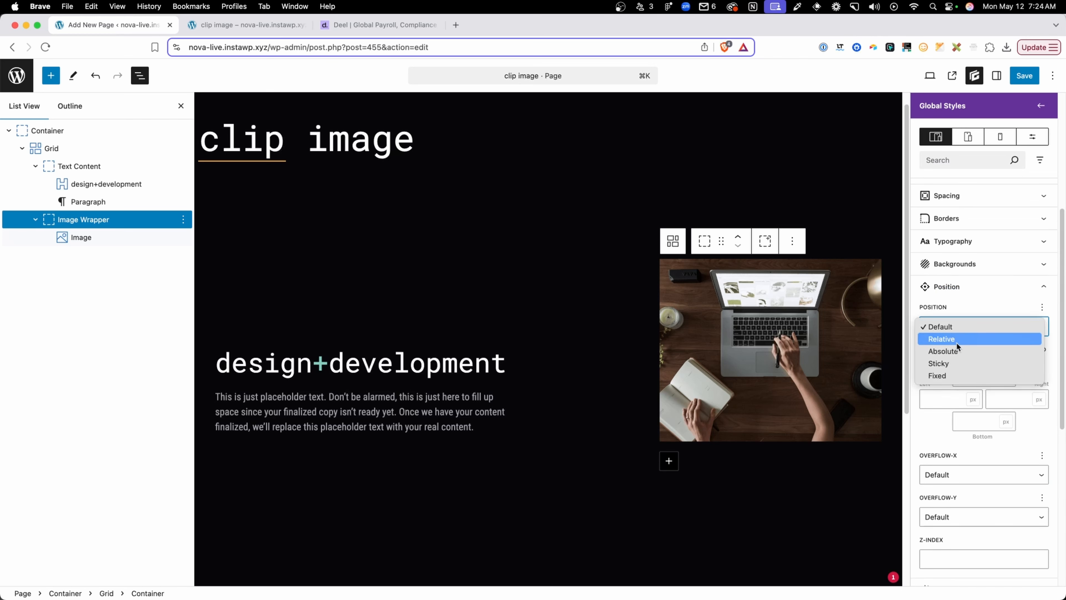
click(960, 350)
click(1042, 349)
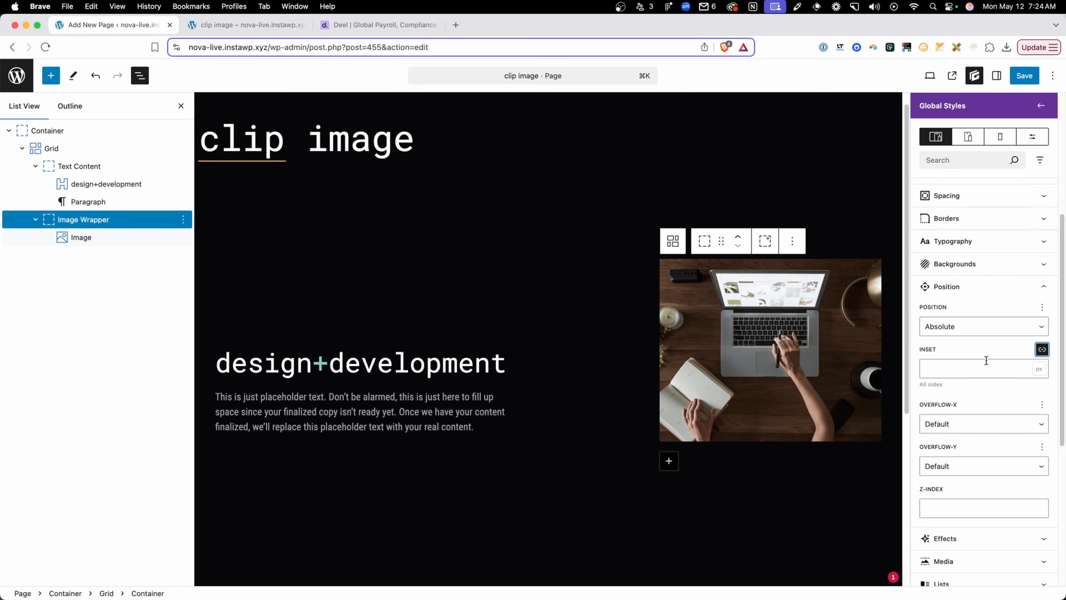
click(967, 364)
text(0)
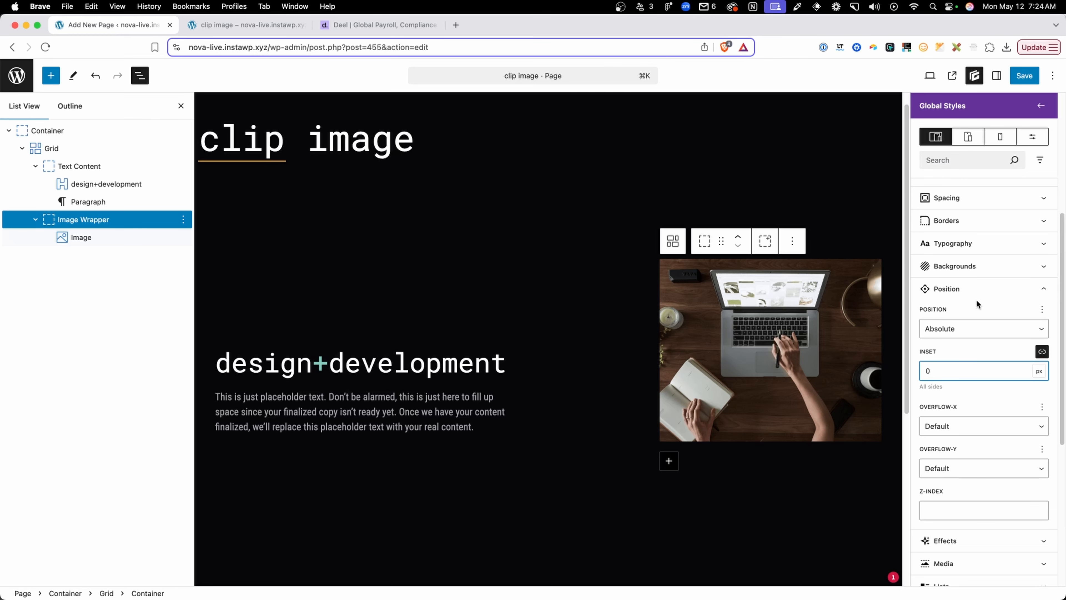
Give the .clip-img:before selector the green brand colour var(--brand-primary) as its background color
click(965, 267)
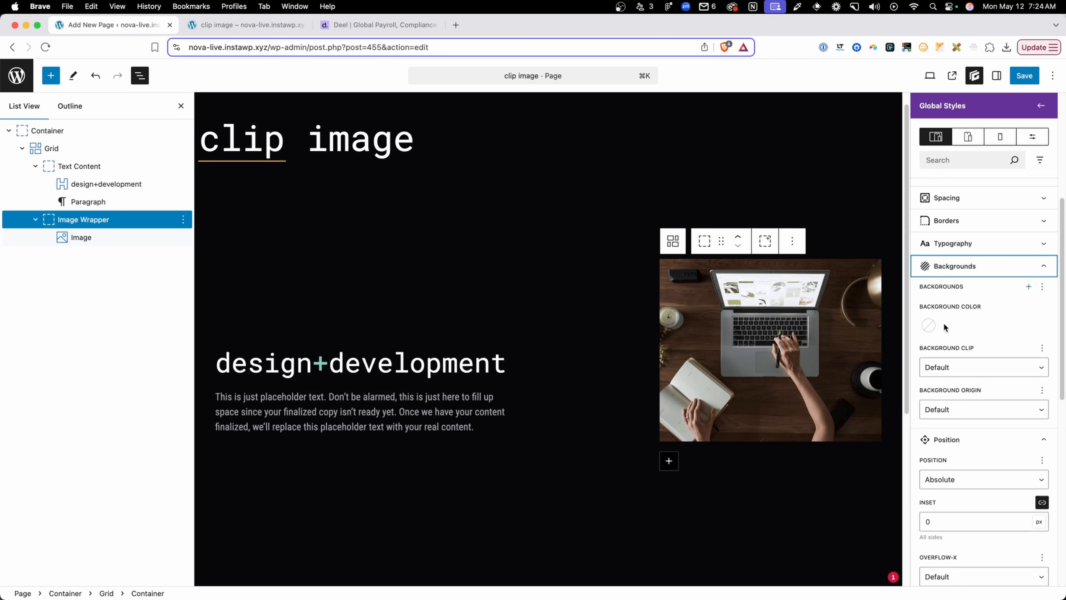
click(928, 326)
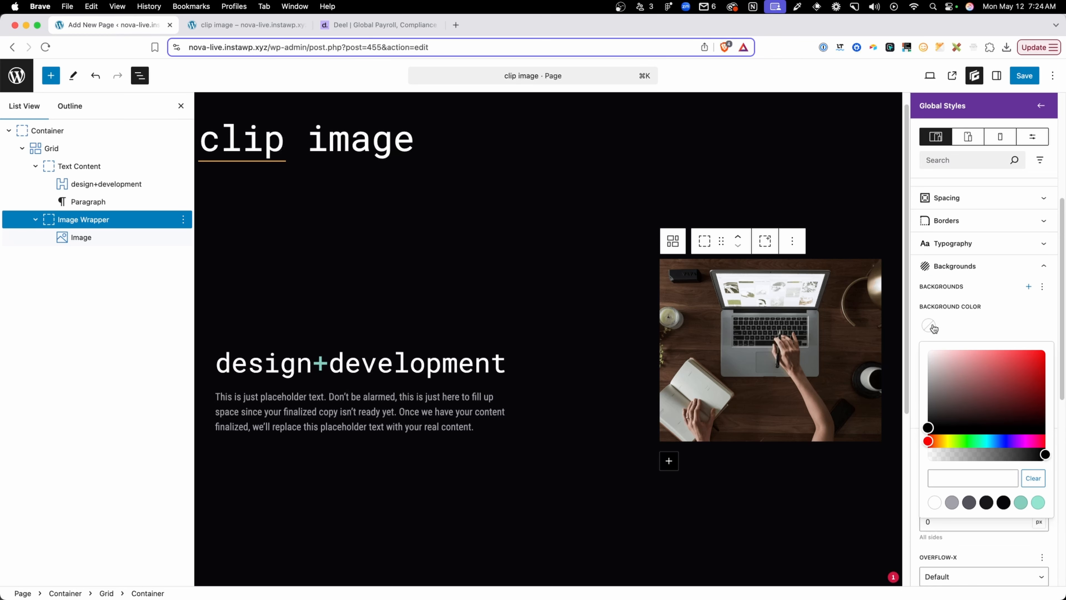
click(1020, 503)
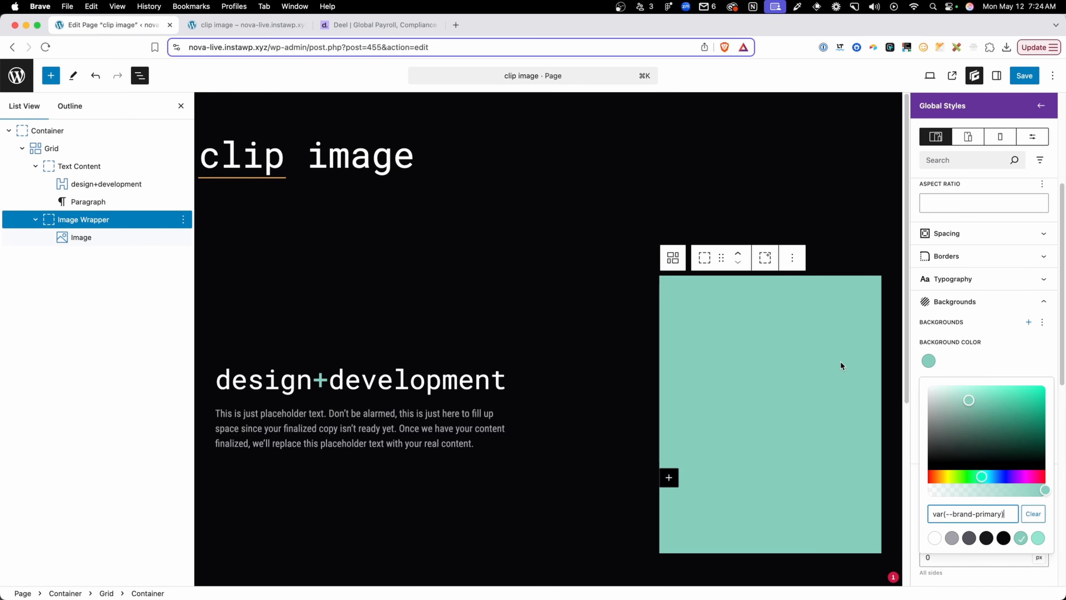
scroll(716, 297, down, 1)
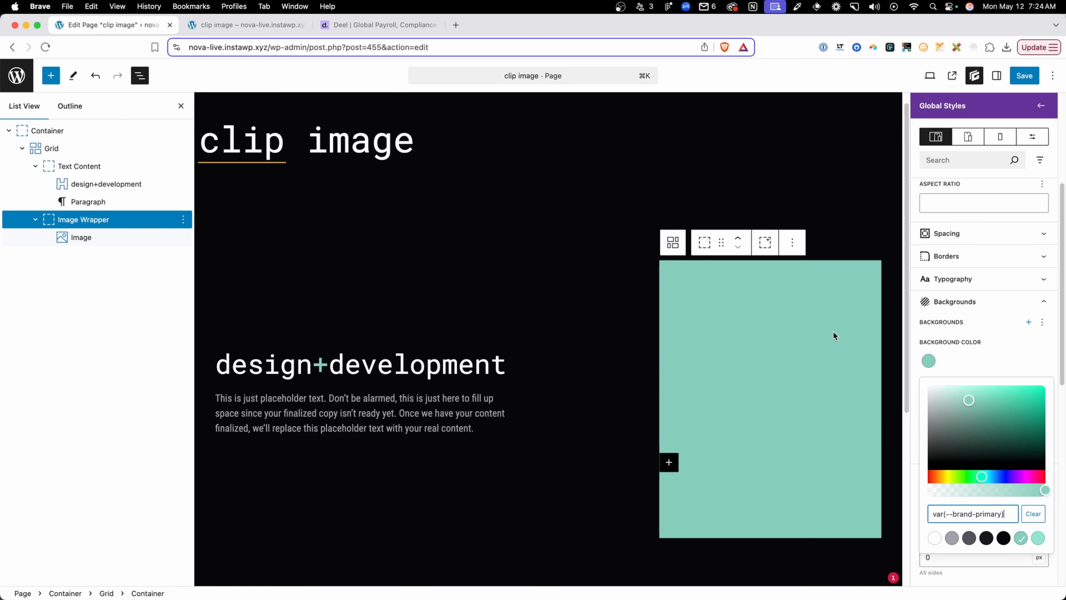
click(993, 360)
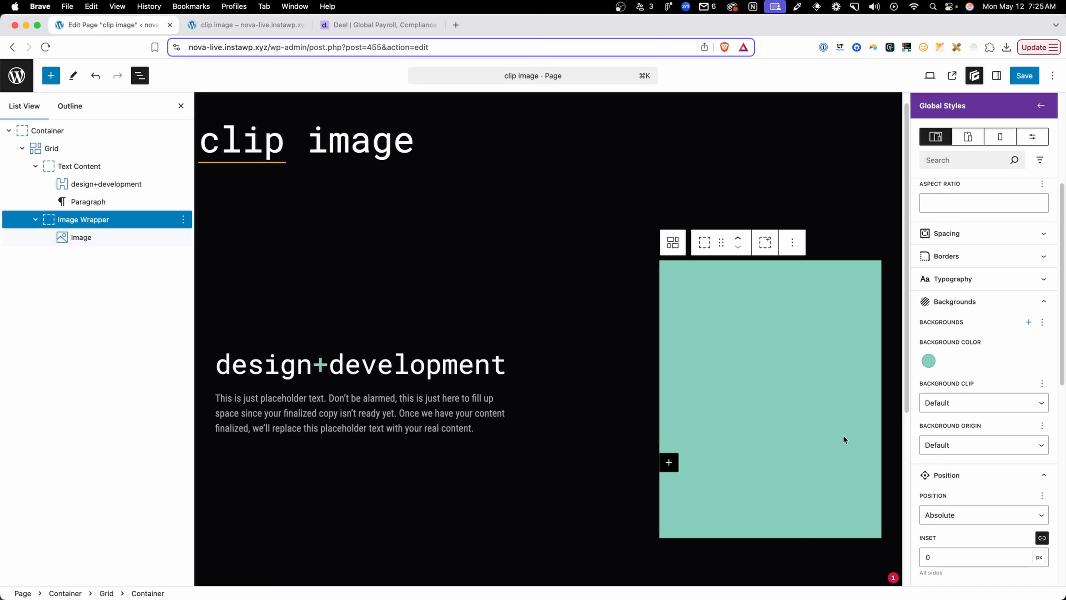
Set the z-index of the .clip-img > img selector to 5
scroll(965, 315, up, 5)
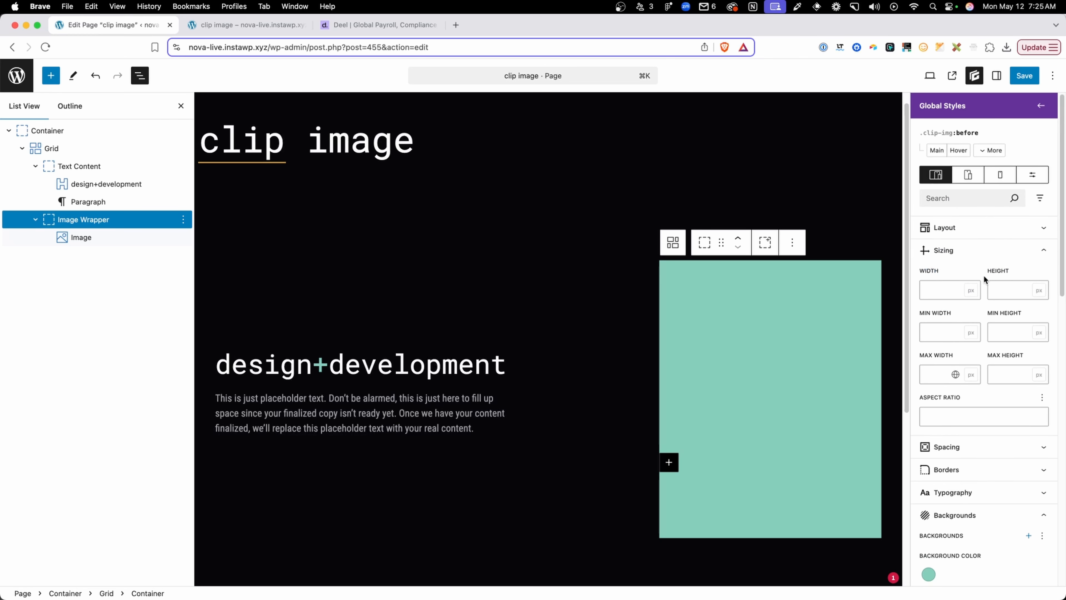
click(985, 152)
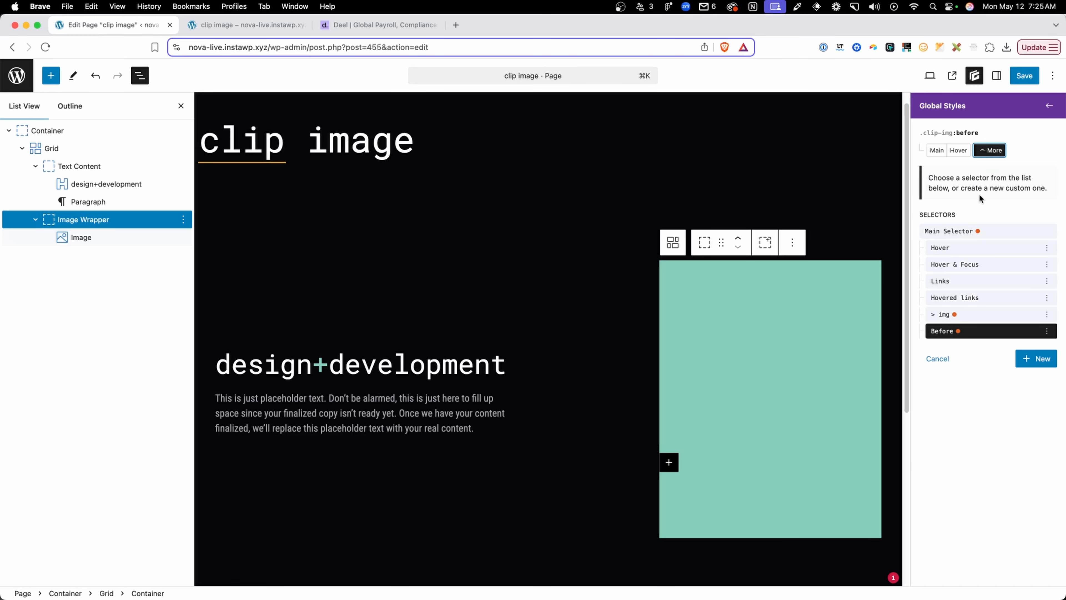
click(945, 315)
scroll(982, 420, down, 5)
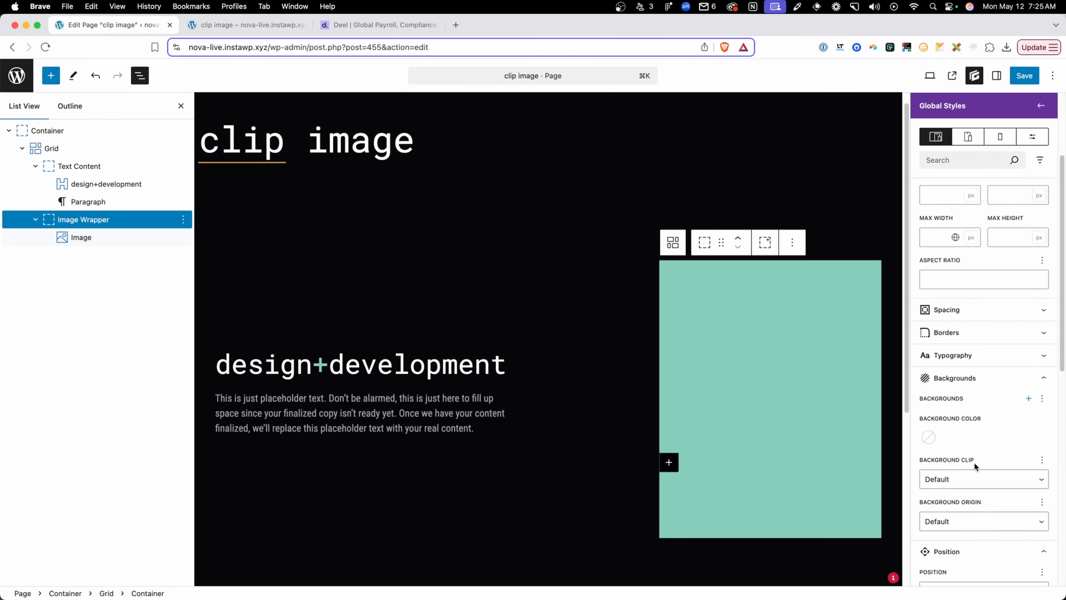
scroll(976, 462, down, 8)
click(942, 365)
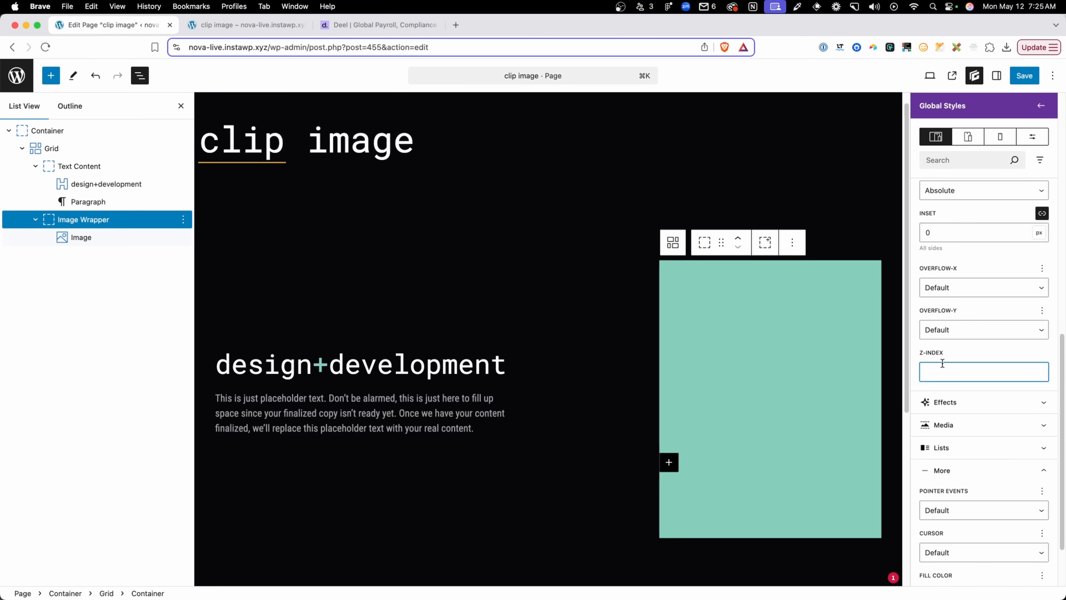
text(5)
Save the page and global style changes, check the reloaded live clip image page, and return to the editor
click(1024, 75)
click(1024, 75)
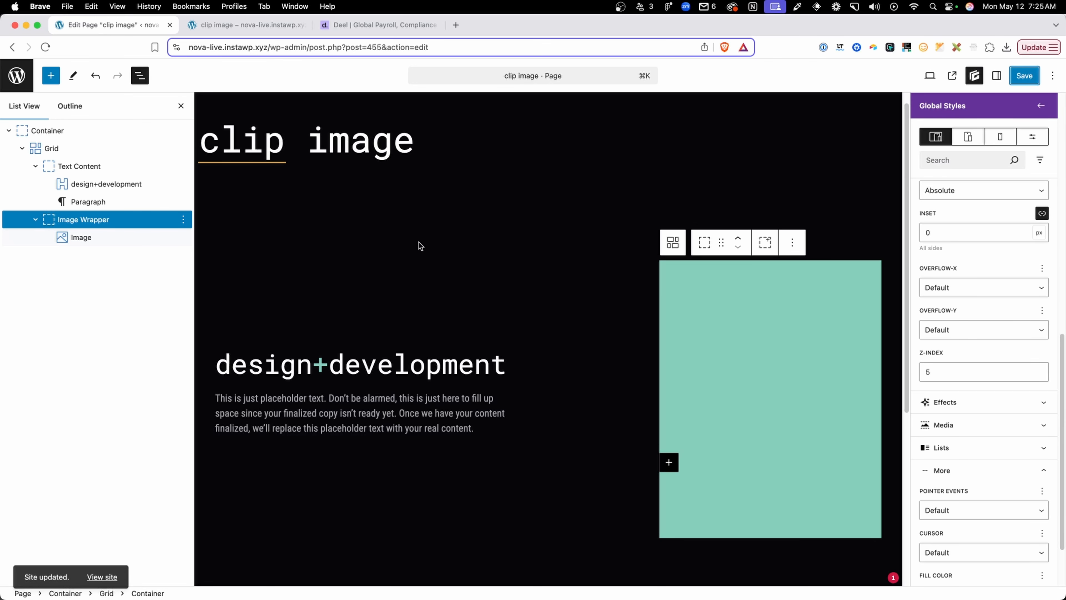
click(268, 25)
key(Return)
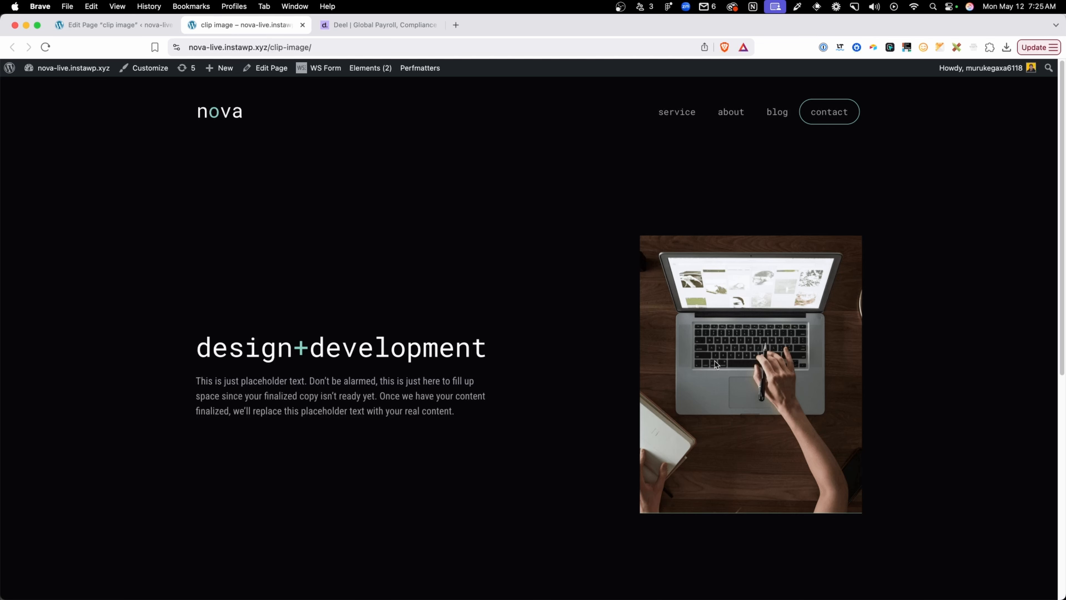
click(100, 27)
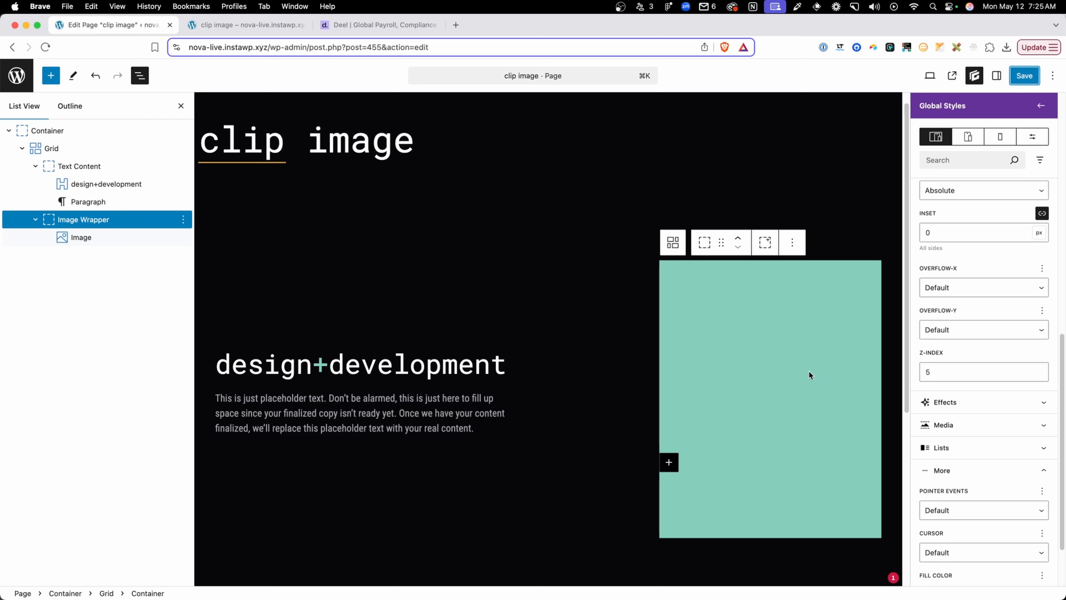
Examine the angled images and their blue backing shapes on the Deel site, then return to the page editor
scroll(963, 338, up, 10)
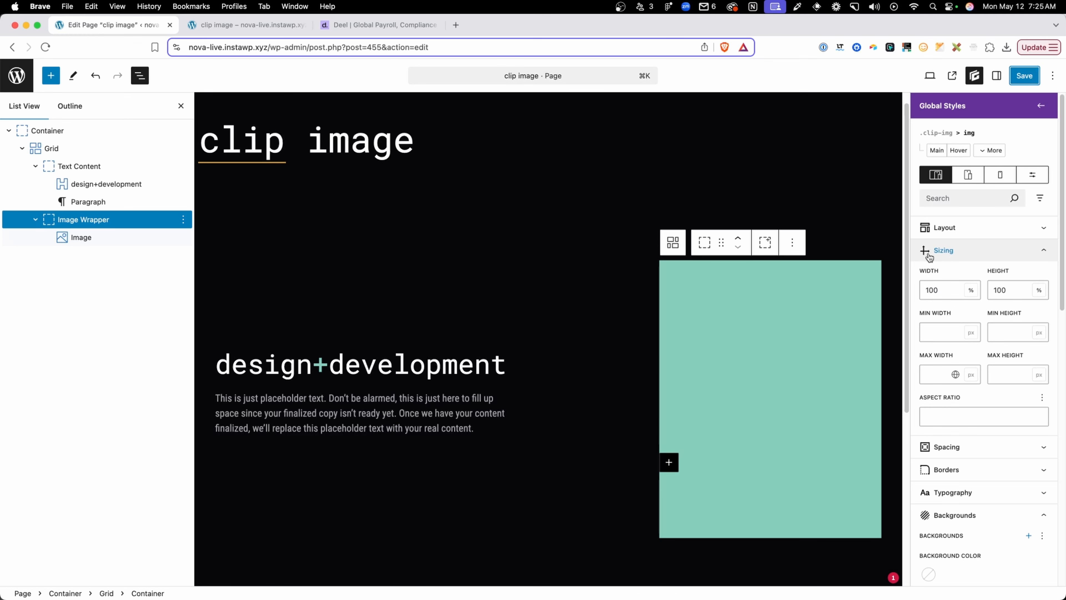
click(398, 26)
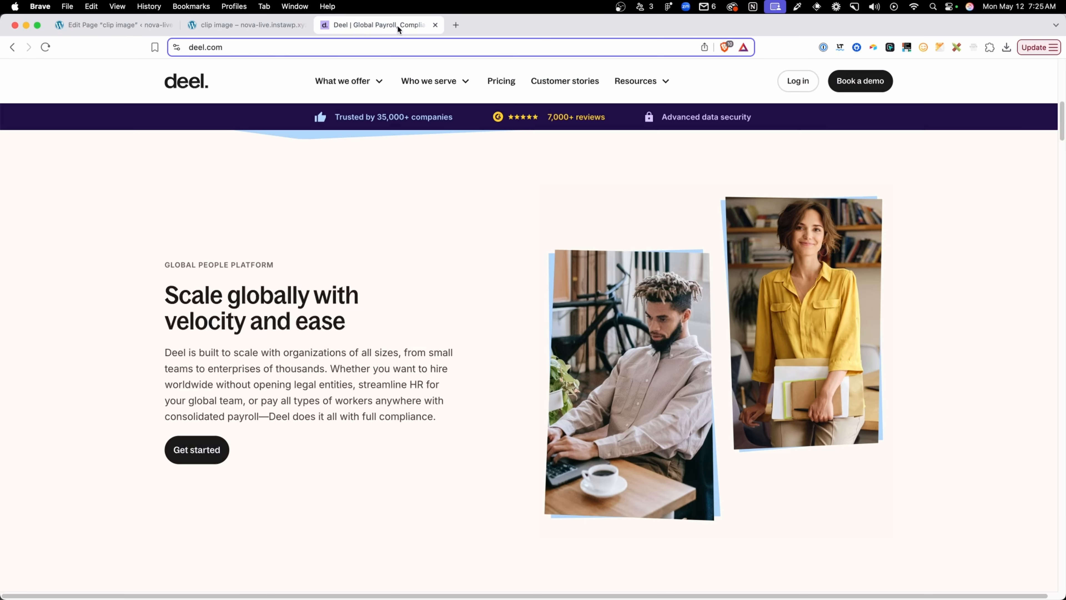
scroll(818, 359, down, 1)
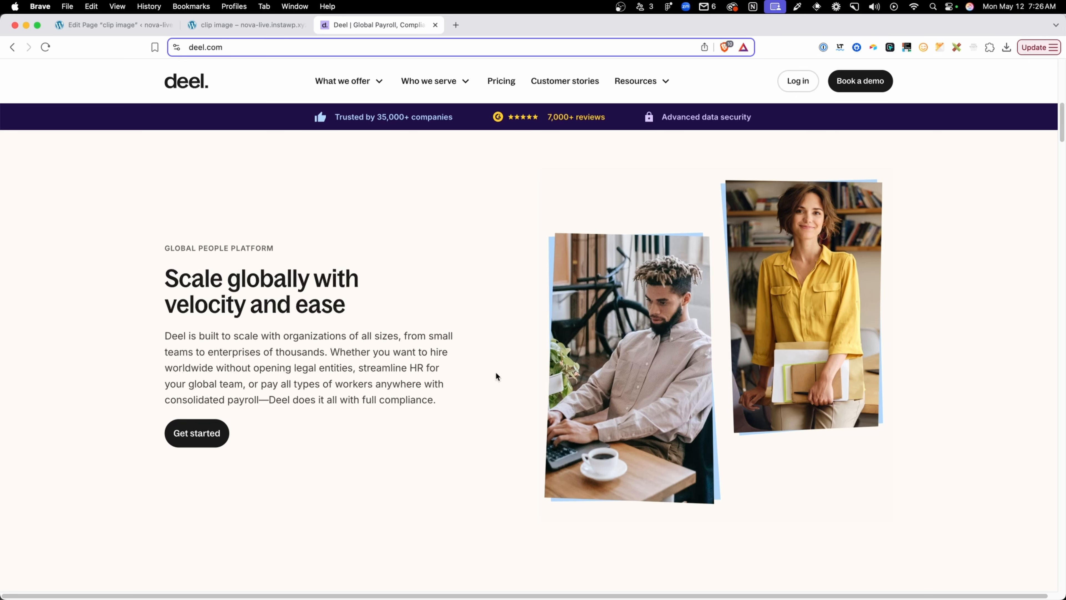
click(122, 27)
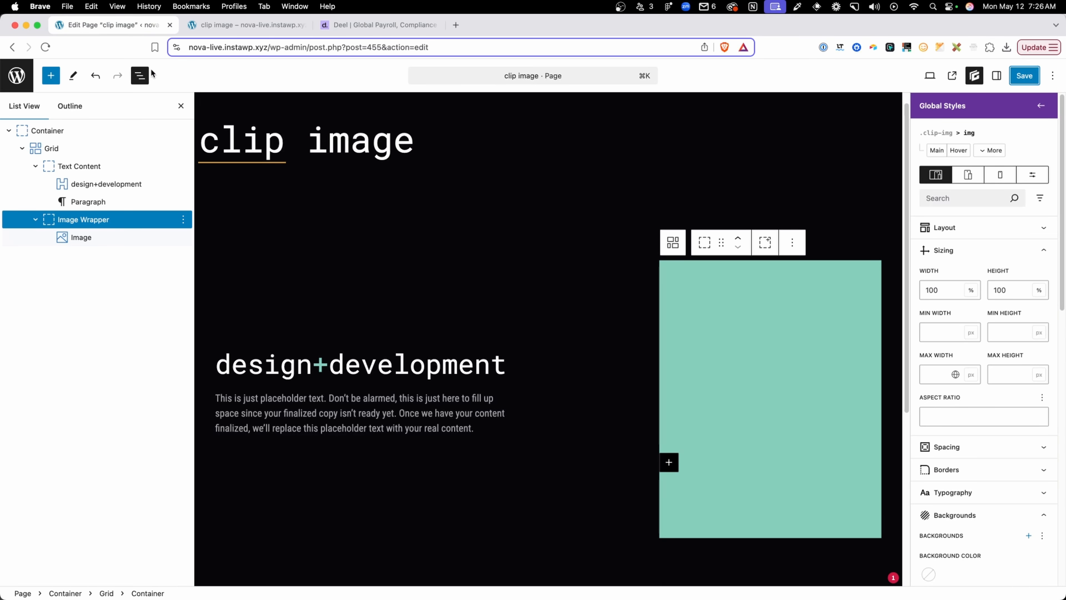
Add a Rotate transform of 3 degrees to the .clip-img:before selector
click(995, 152)
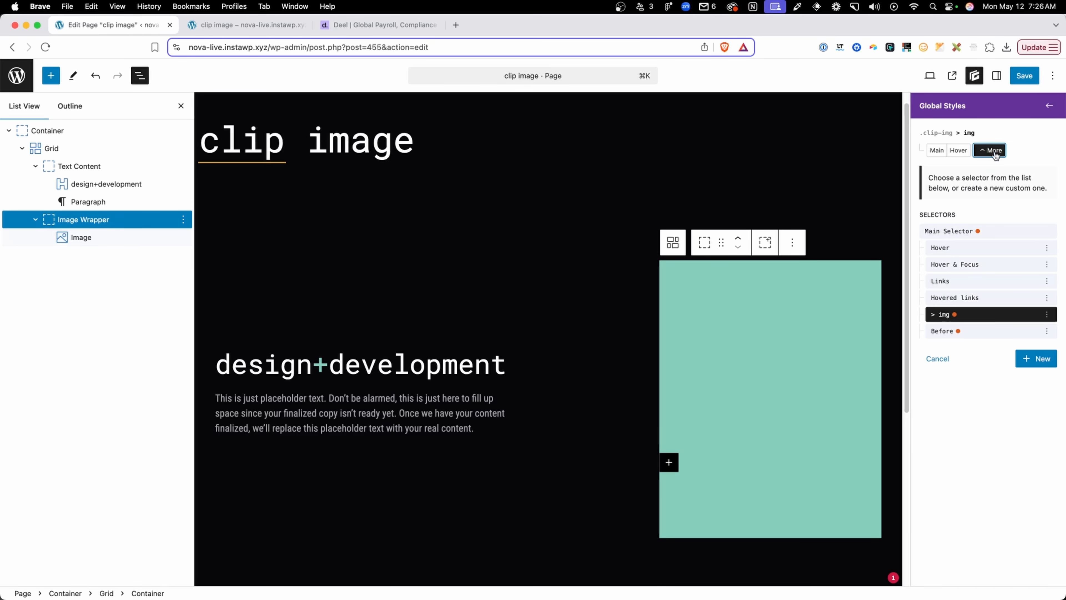
click(973, 331)
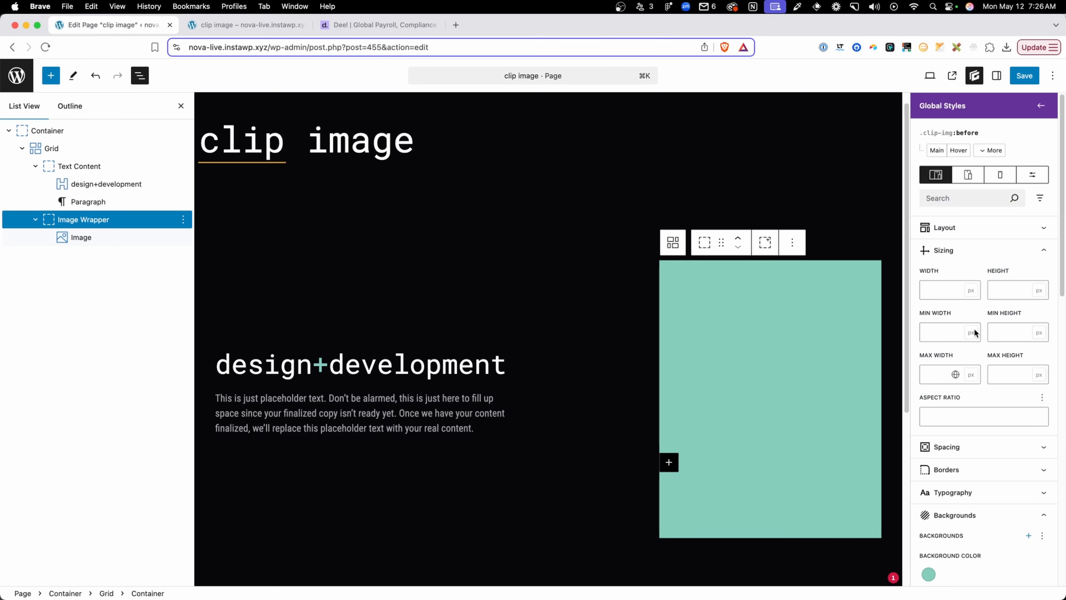
scroll(972, 418, down, 10)
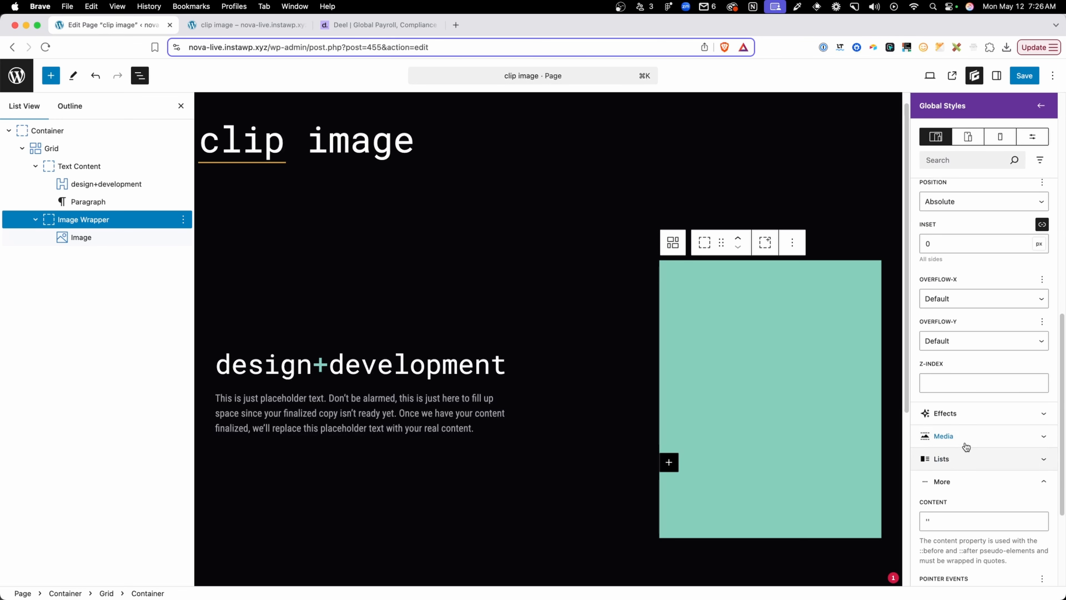
click(967, 418)
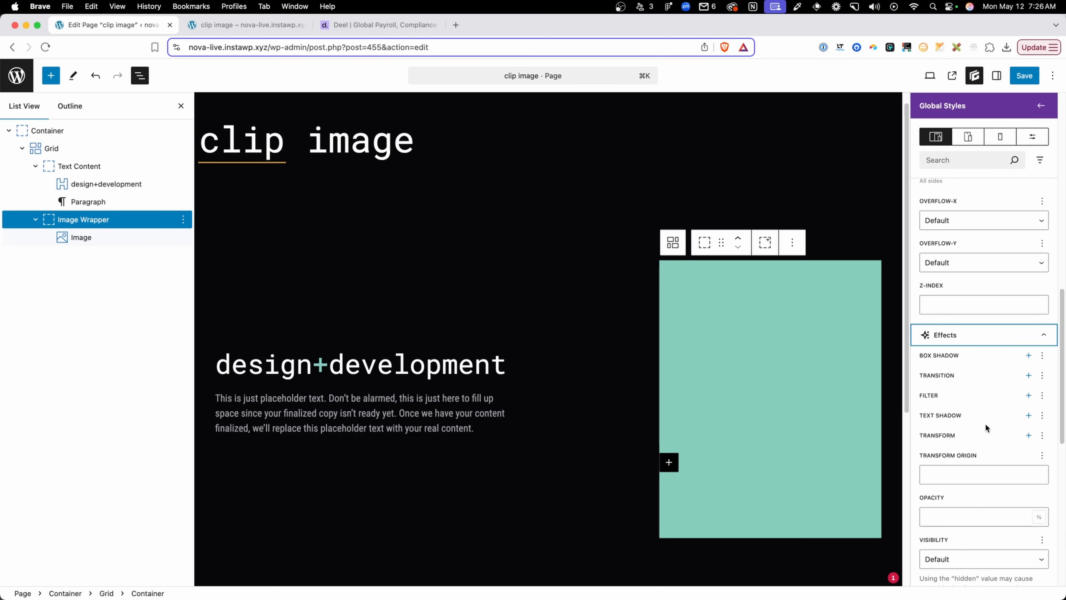
click(1028, 435)
click(955, 487)
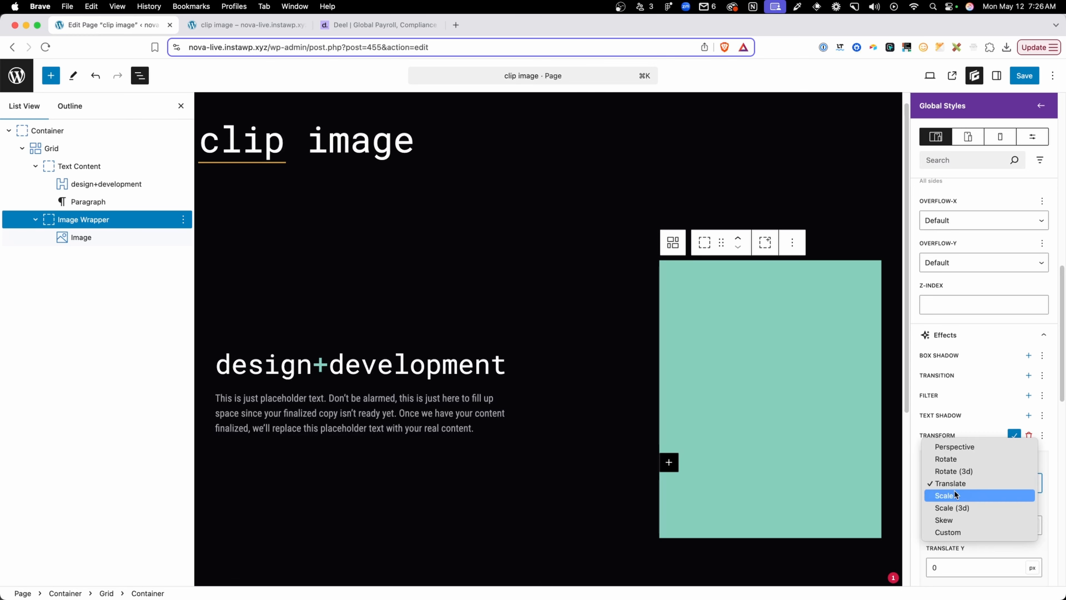
click(957, 459)
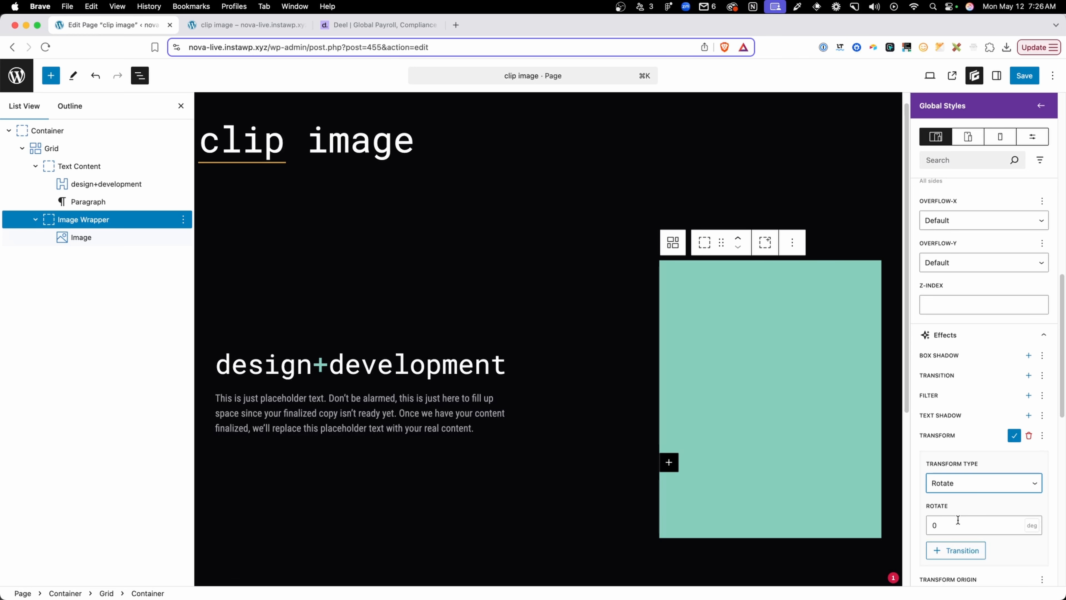
click(958, 521)
key(BackSpace)
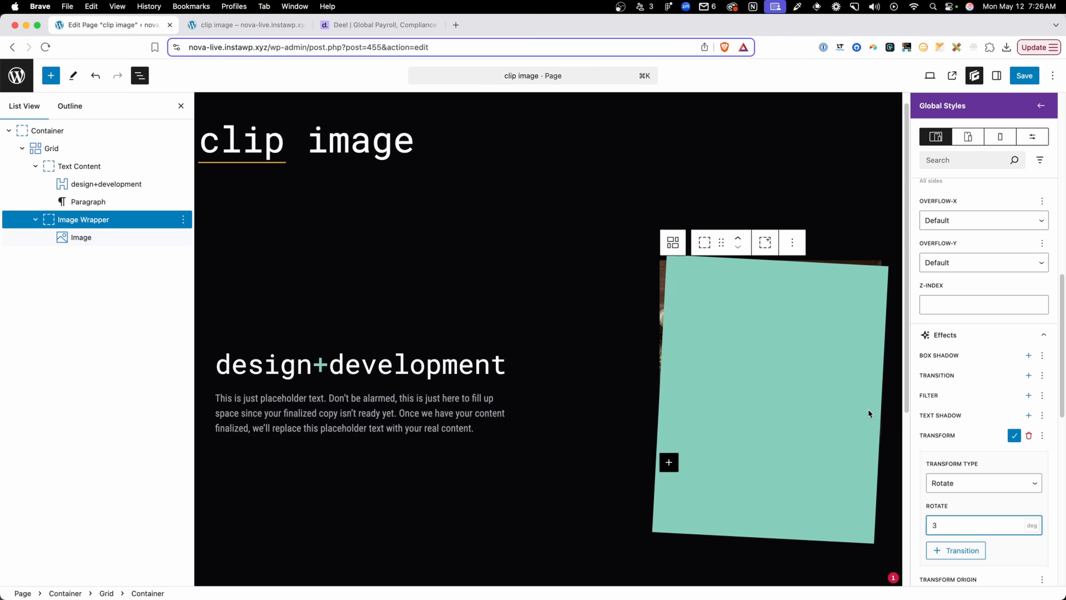
Save the .clip-img global style change and reload the live clip image page to check the rotated backing
click(1019, 78)
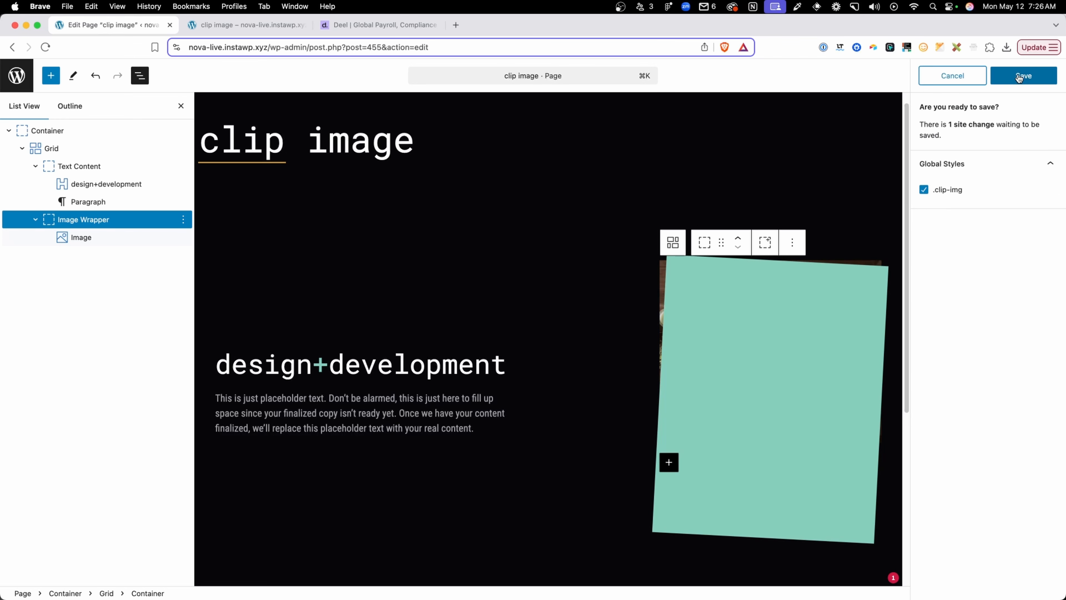
click(1021, 76)
click(260, 25)
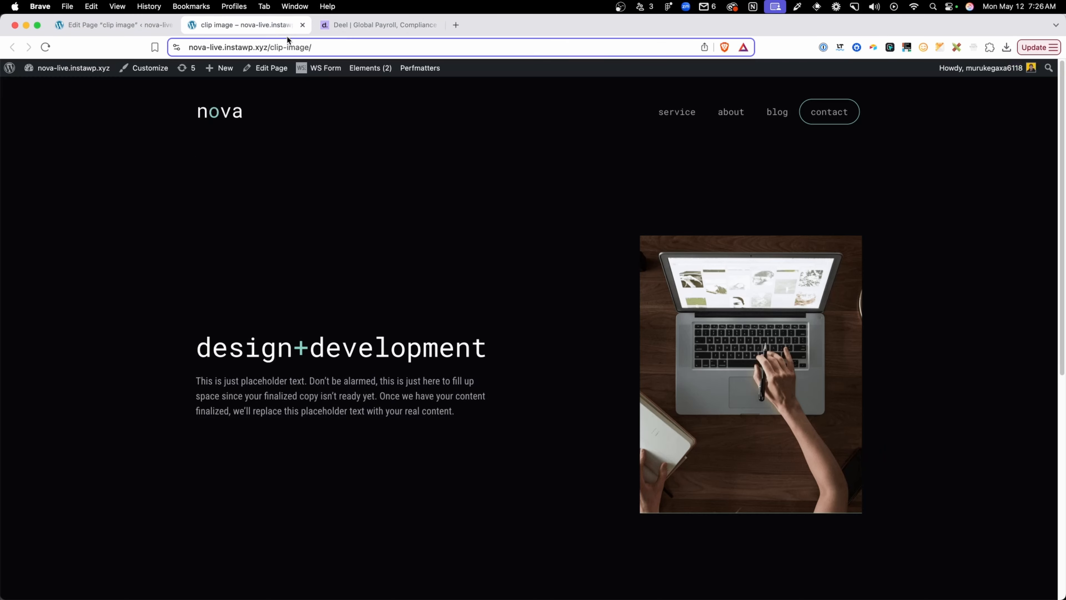
click(290, 47)
key(Return)
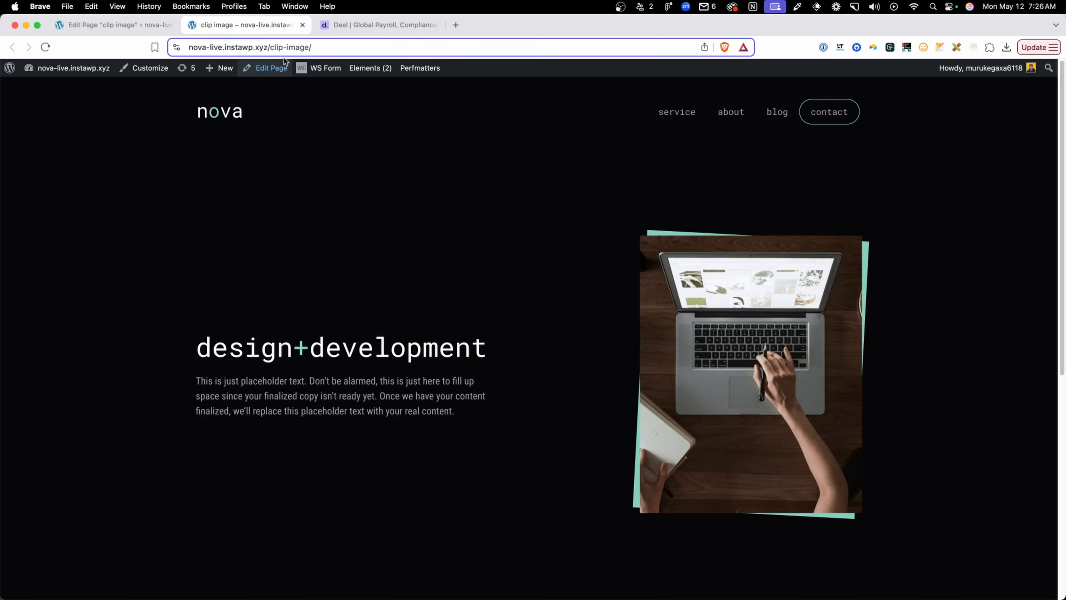
After viewing Deel's angled images, start a Trapezoid in the Clippy clip-path maker and move its upper-left point to 4% 0
click(369, 25)
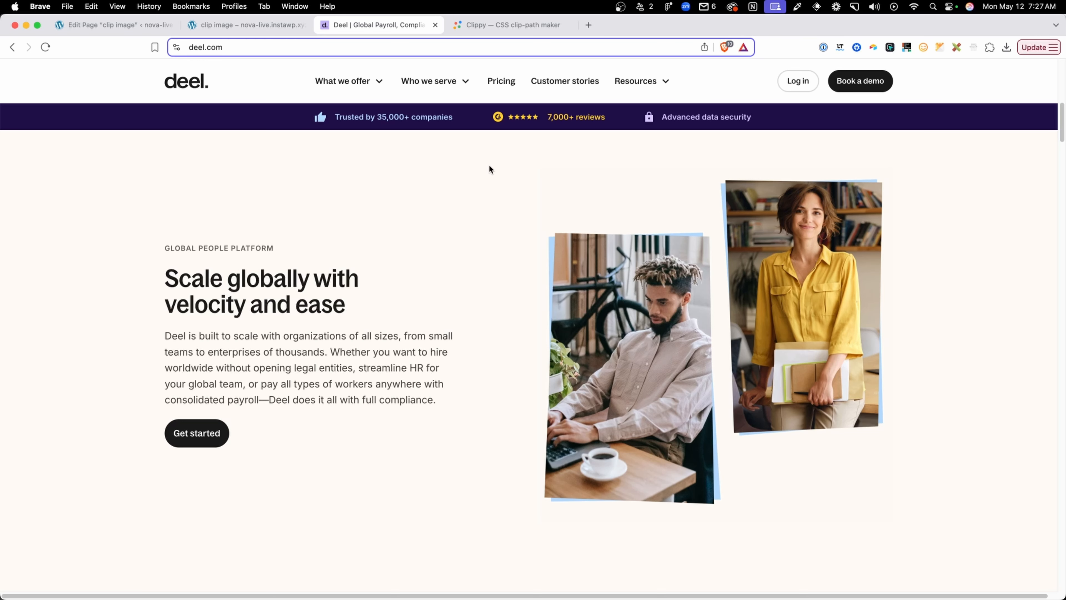
click(486, 26)
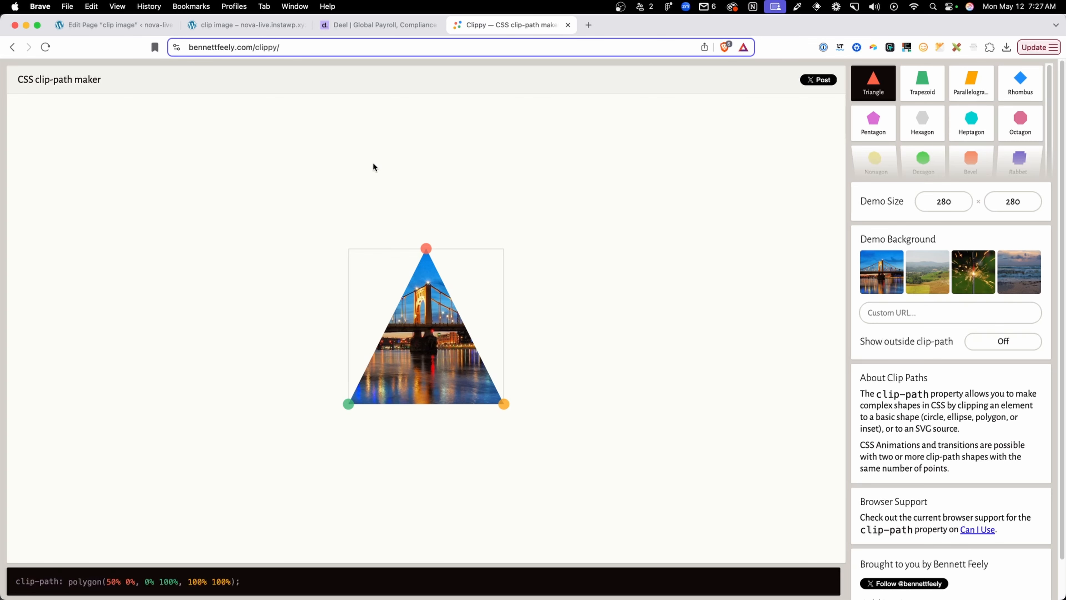
mouse_move(852, 110)
click(920, 86)
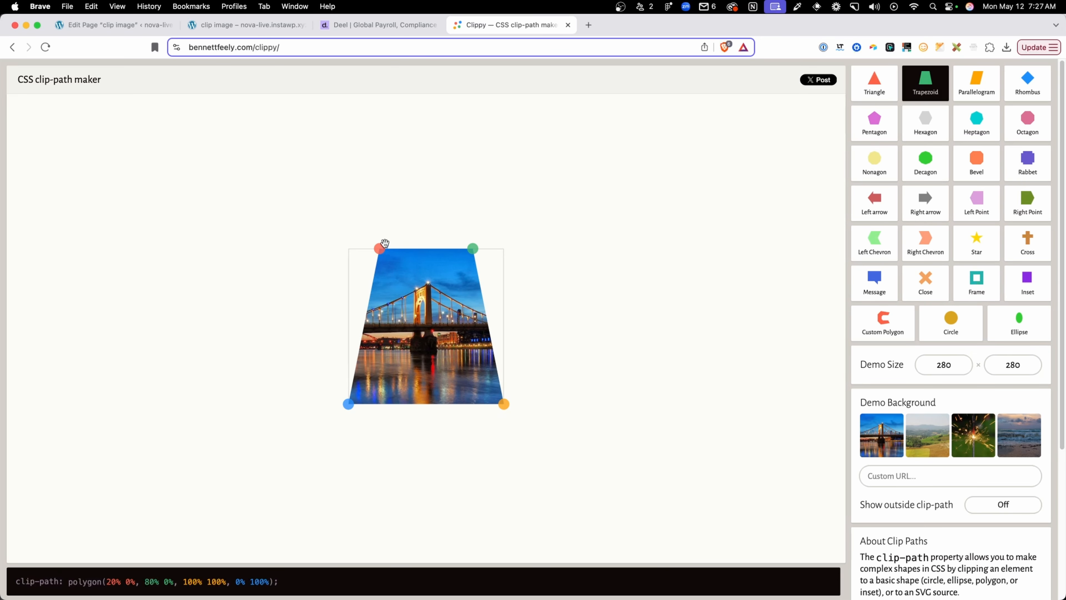
drag(379, 248, 355, 248)
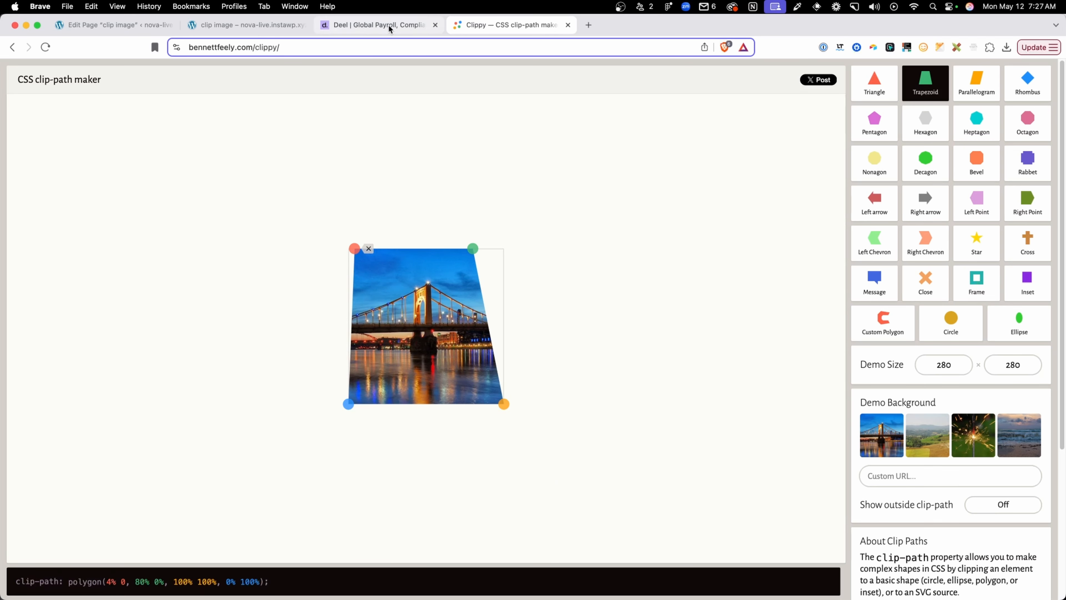
Using Deel's images as reference, move the Clippy shape's upper-right point to 97% 2% and its lower-left point to 0 100%
click(379, 26)
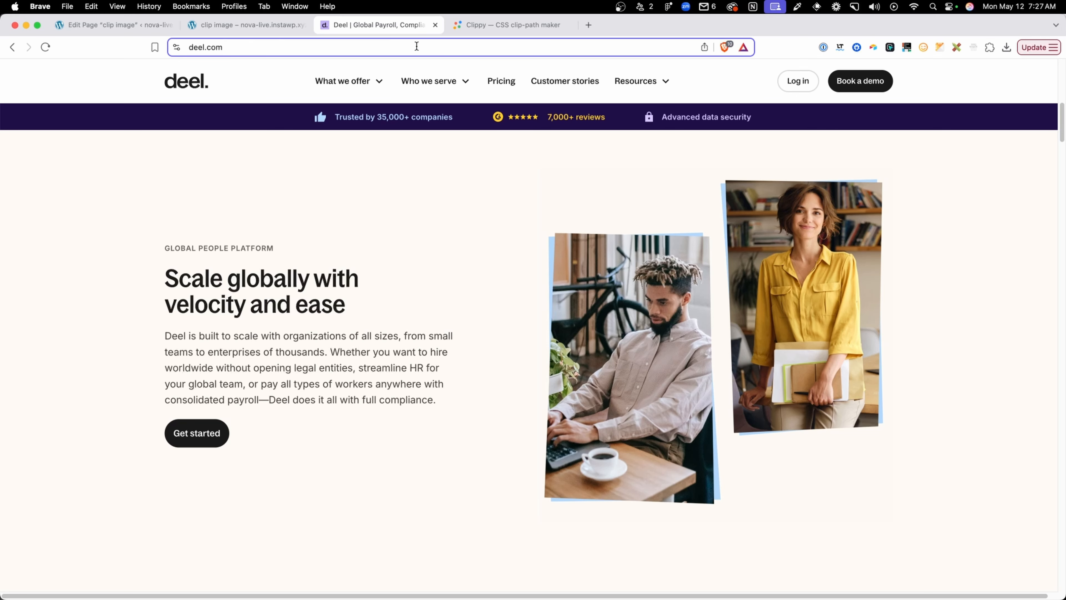
click(491, 31)
drag(471, 247, 499, 252)
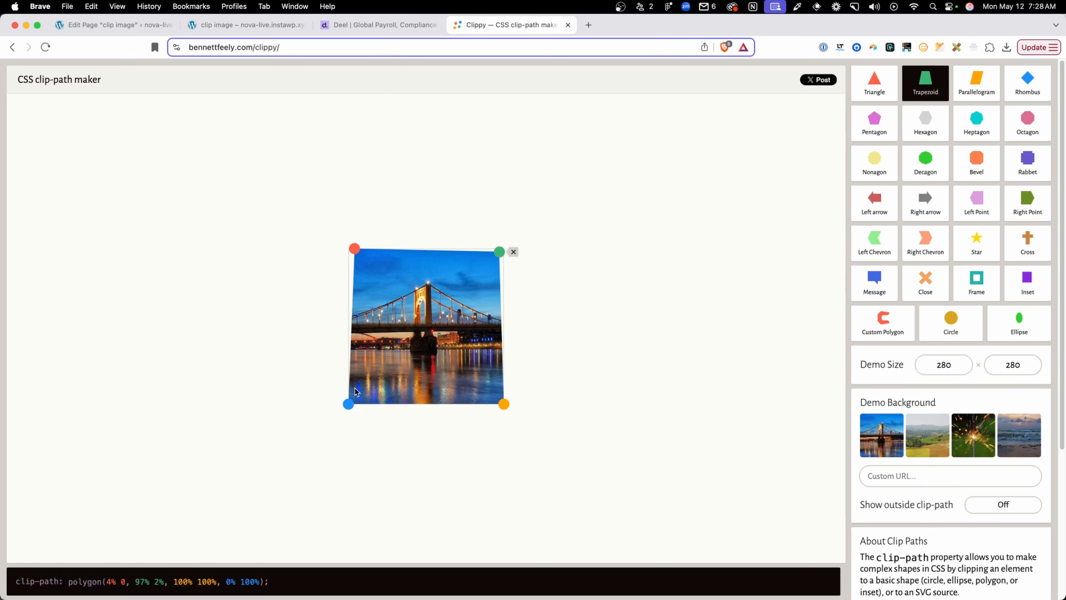
drag(350, 405, 348, 405)
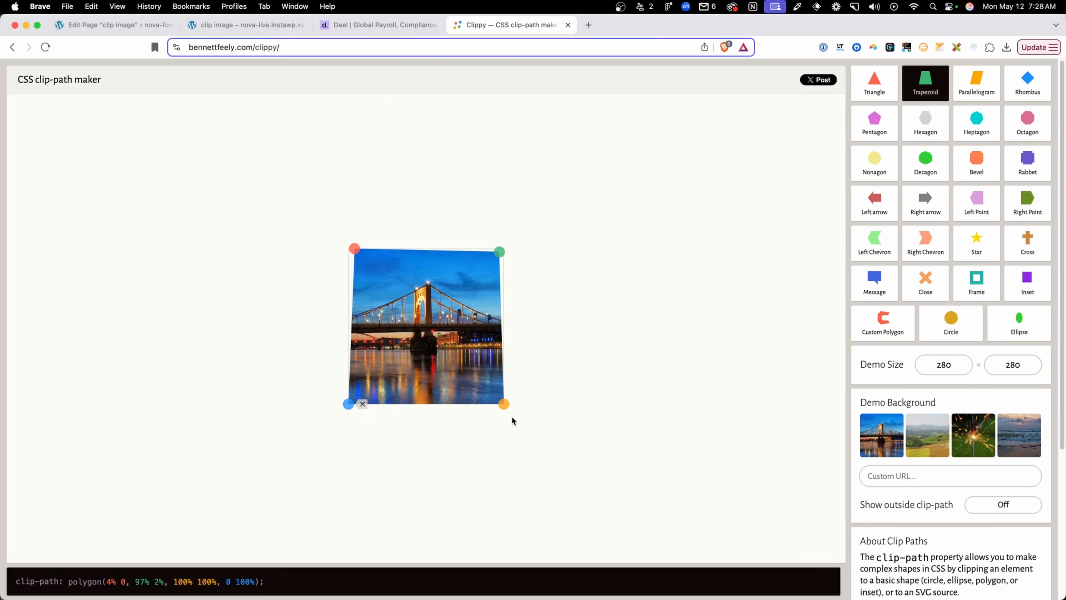
click(420, 27)
click(482, 24)
Copy the complete clip-path polygon declaration generated by Clippy
drag(287, 588, 15, 582)
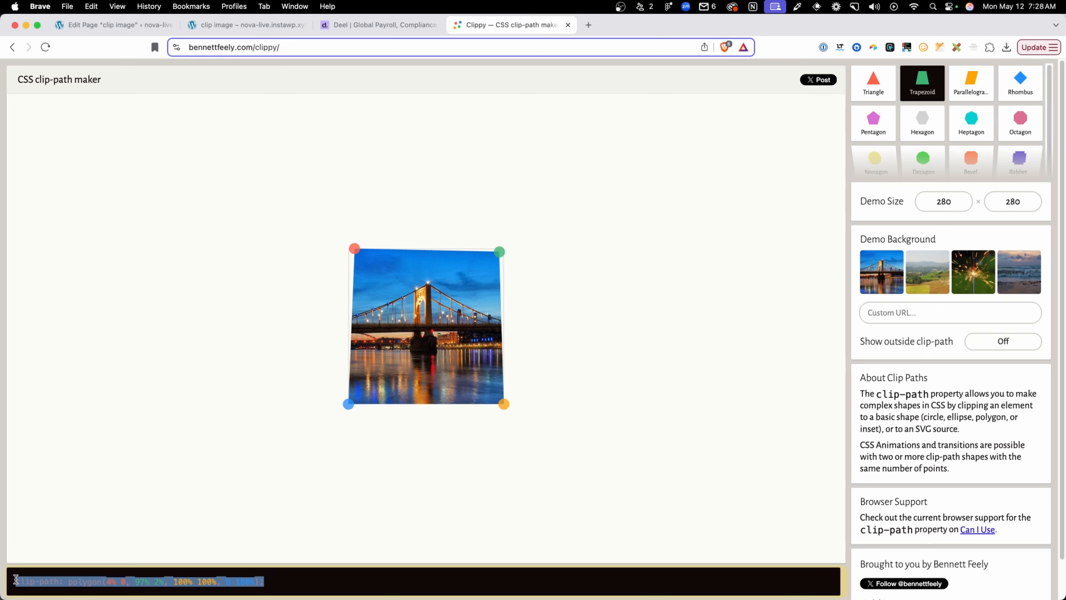
right_click(64, 582)
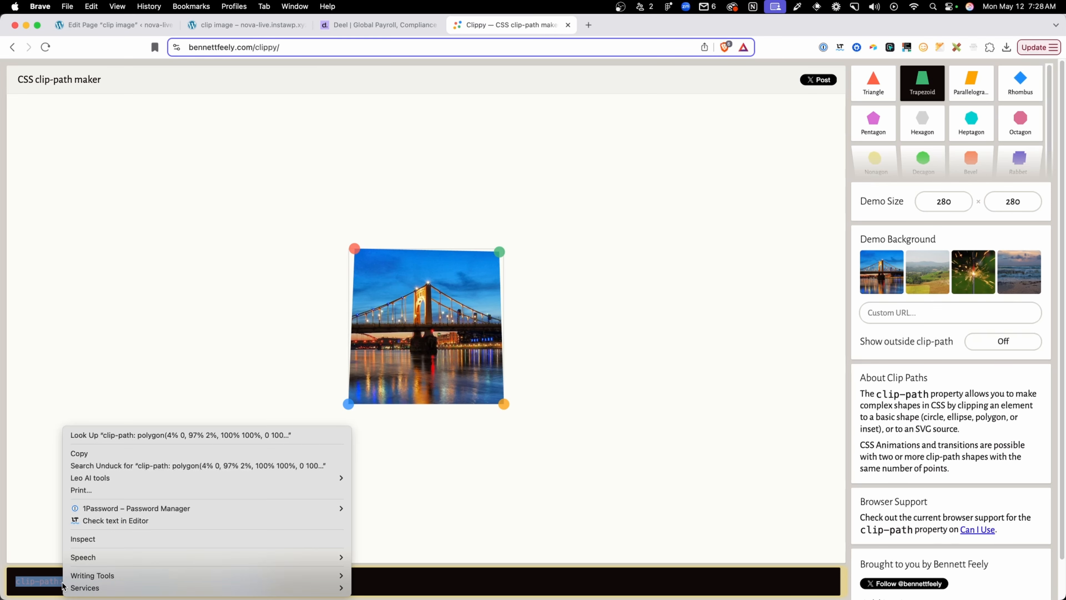
click(101, 457)
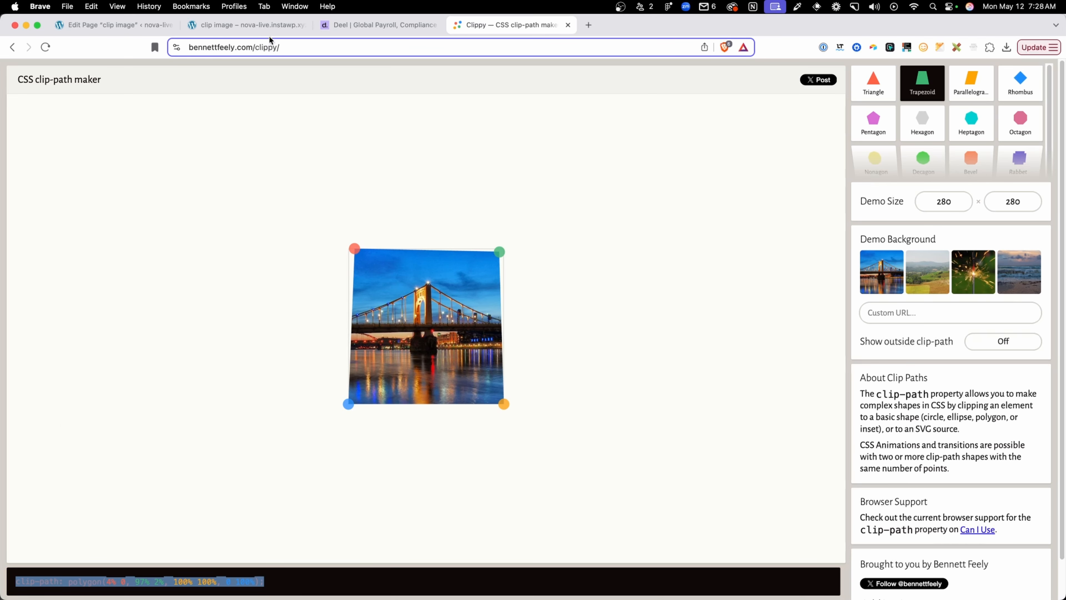
Open Additional CSS in the Customizer from the live clip image page and add an empty .clip-img rule below the comment
click(267, 26)
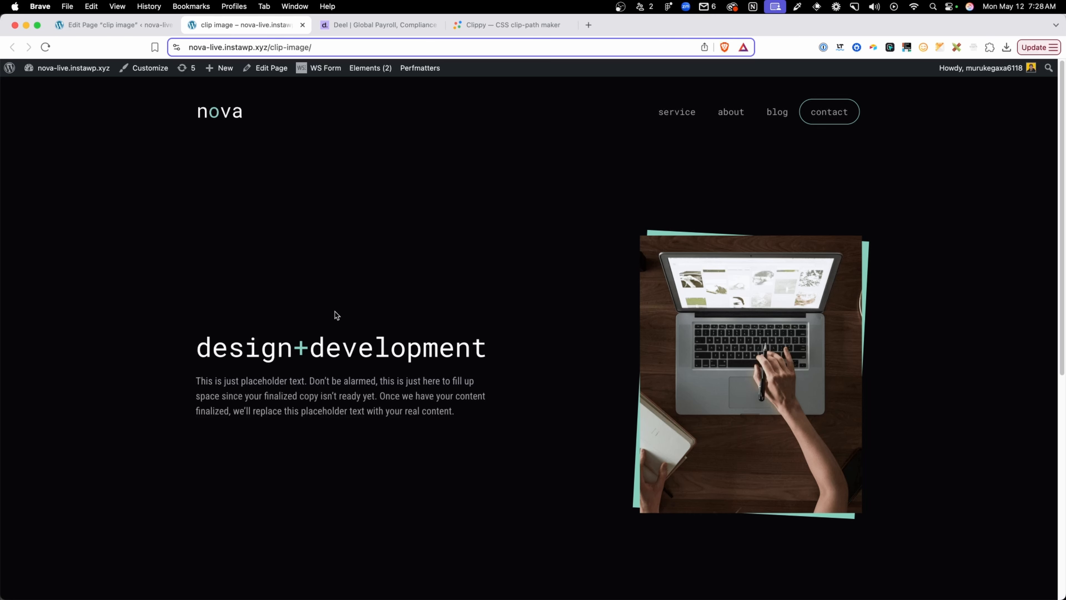
click(163, 70)
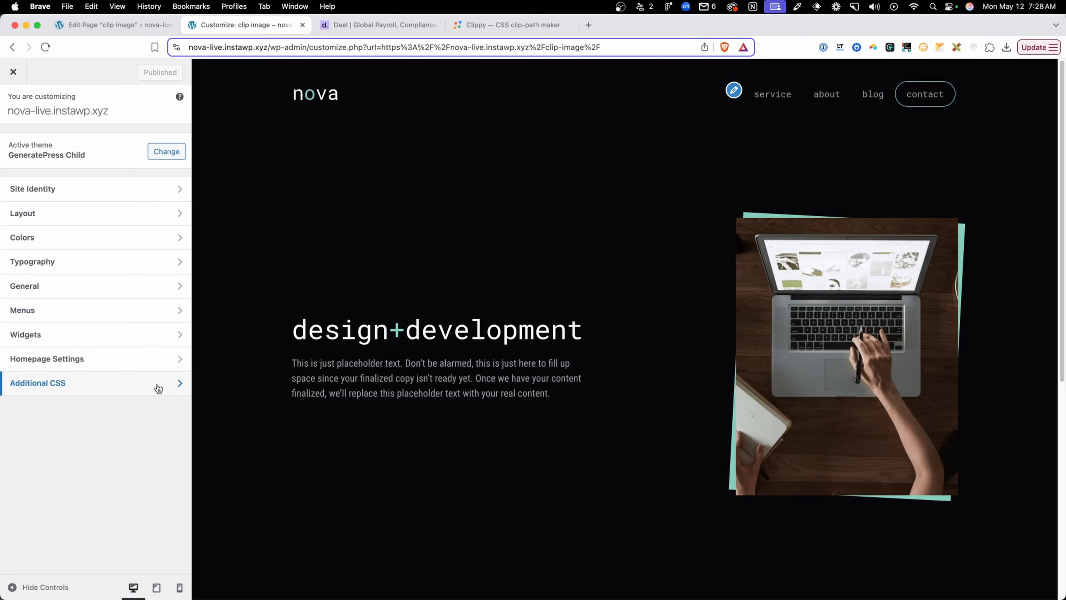
click(158, 389)
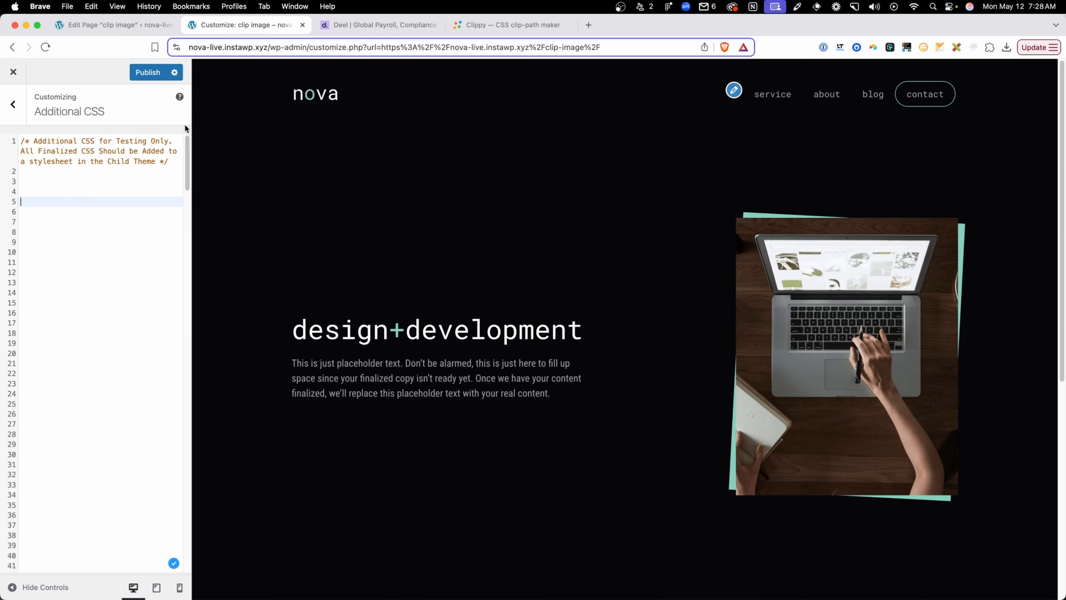
click(135, 181)
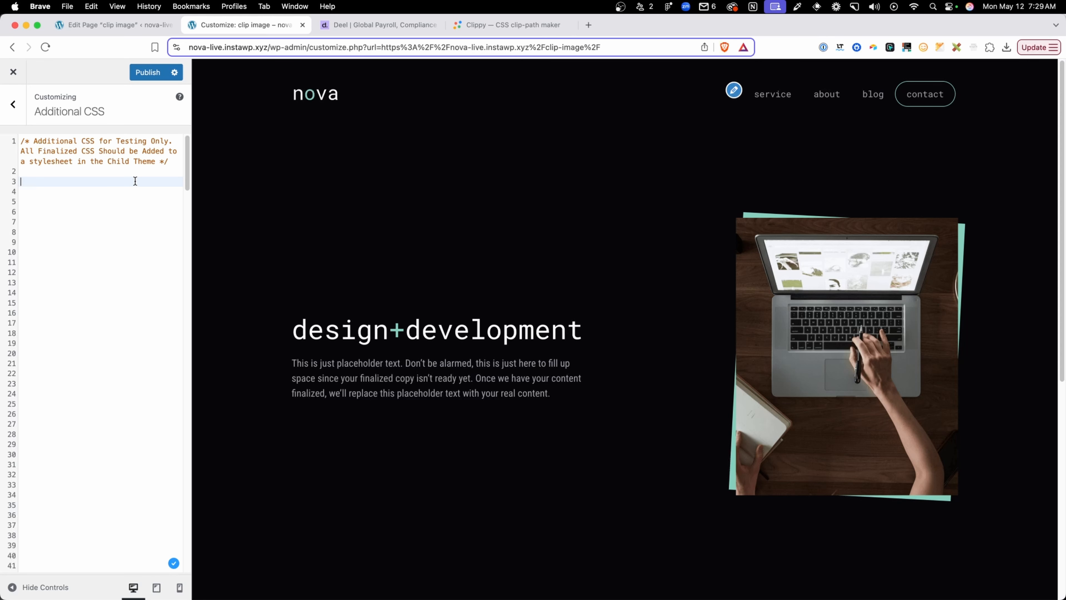
text(.clip-img{)
key(Return)
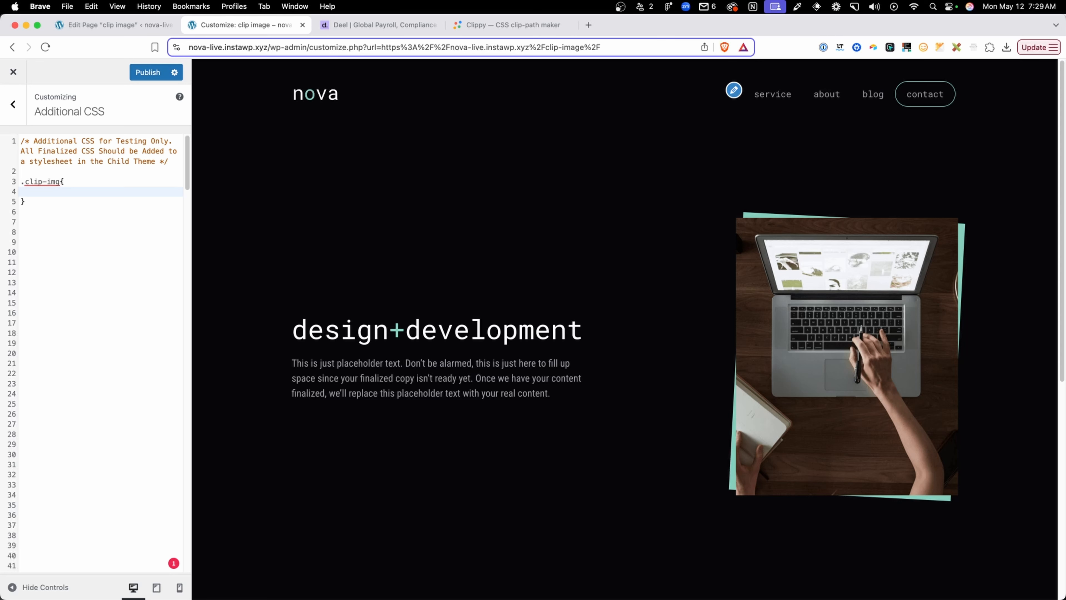
Define a --clip-path variable in the .clip-img rule with the copied value polygon(4% 0, 97% 2%, 100% 100%, 0 100%)
text(--clip-path:)
key(super+v)
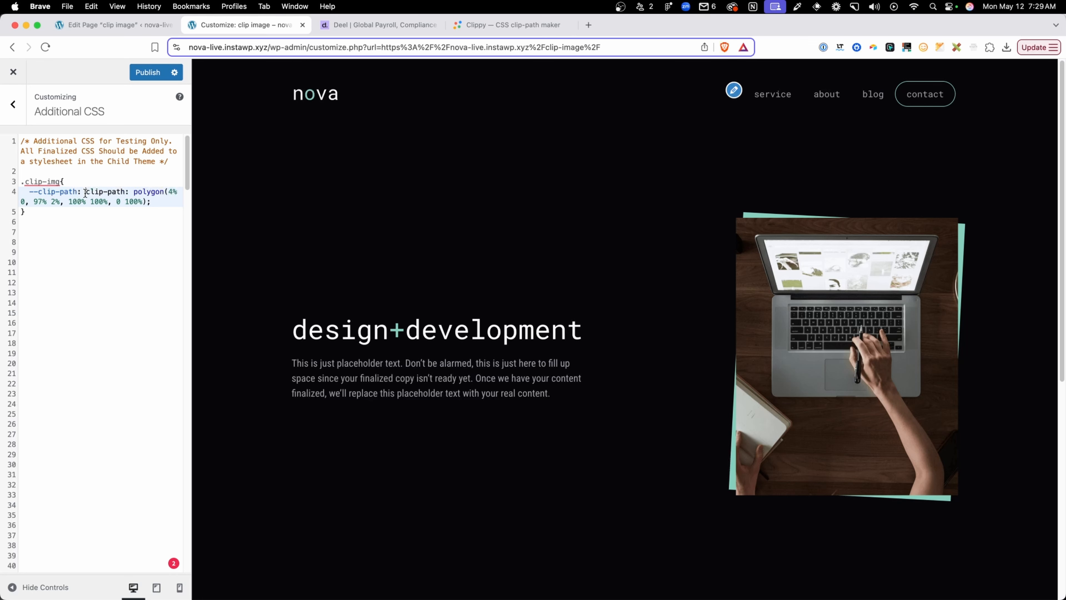
drag(85, 192, 134, 193)
key(BackSpace)
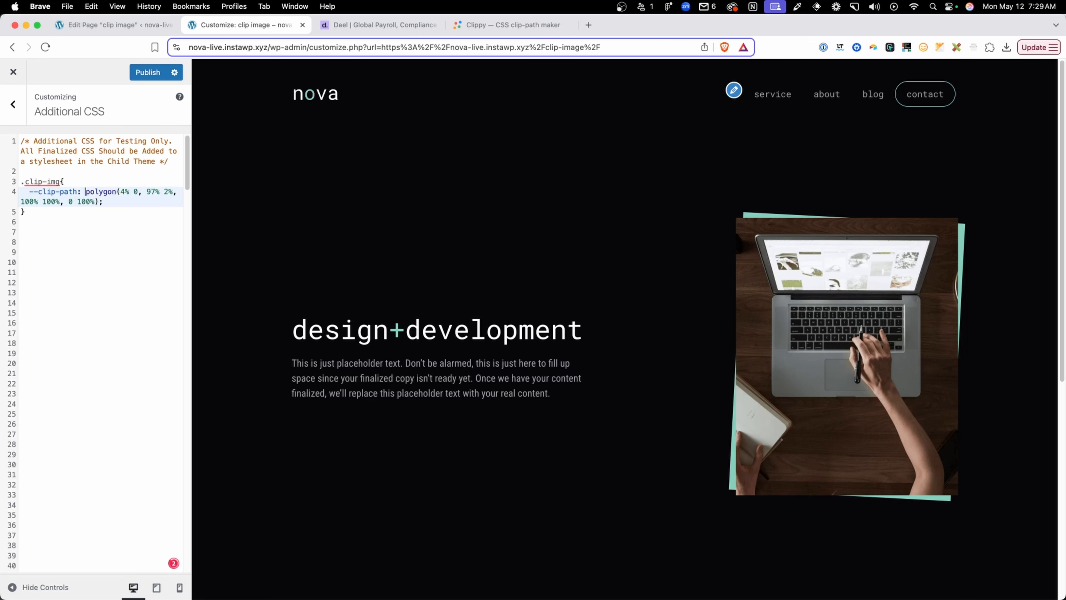
click(114, 203)
drag(83, 191, 33, 192)
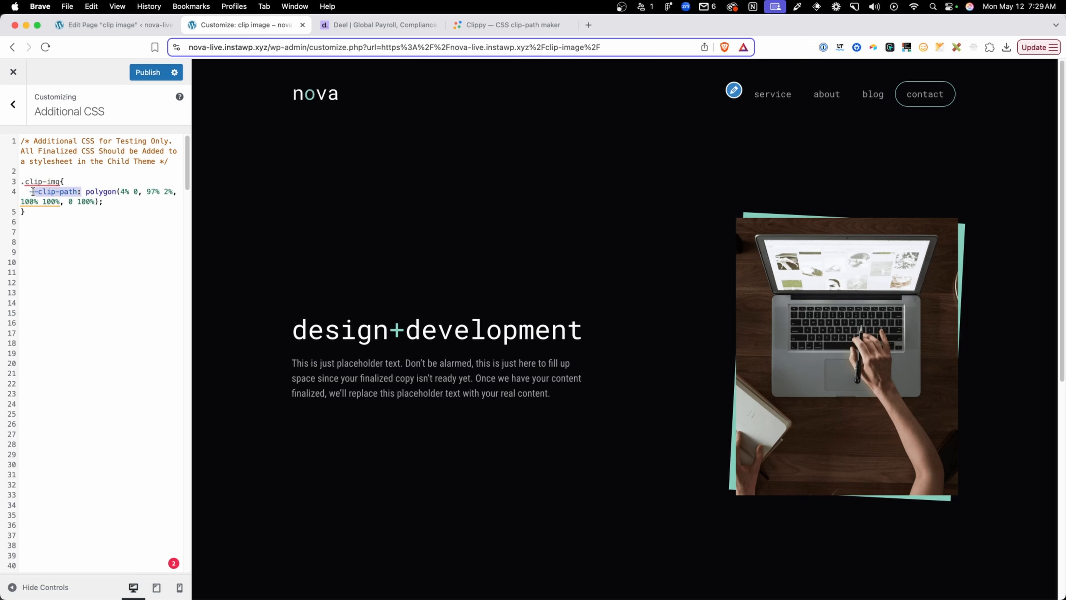
click(29, 192)
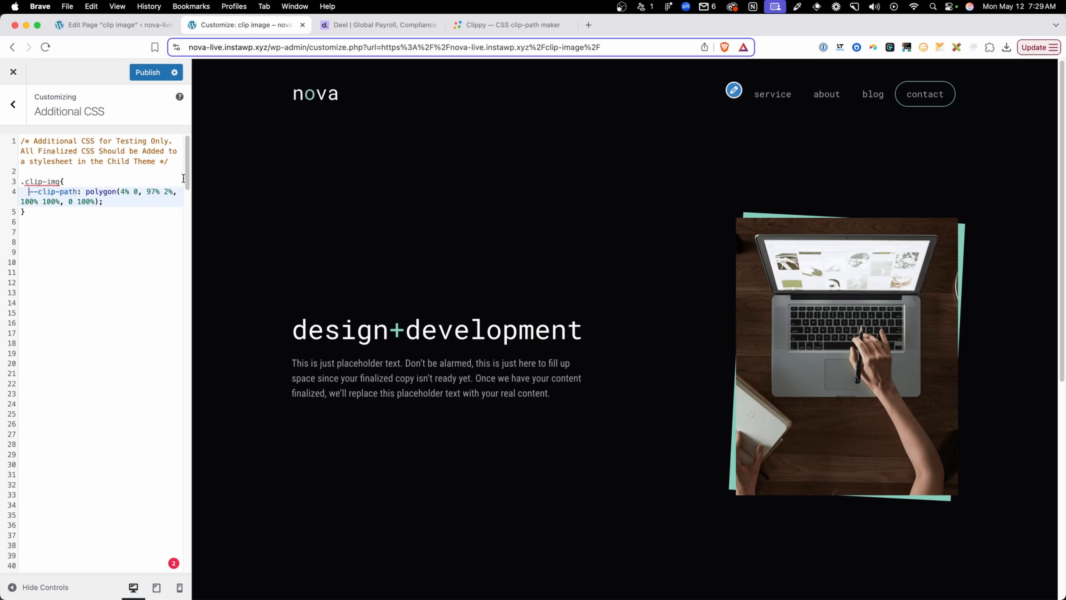
Nest an empty &::before rule inside .clip-img, below the --clip-path variable
click(49, 212)
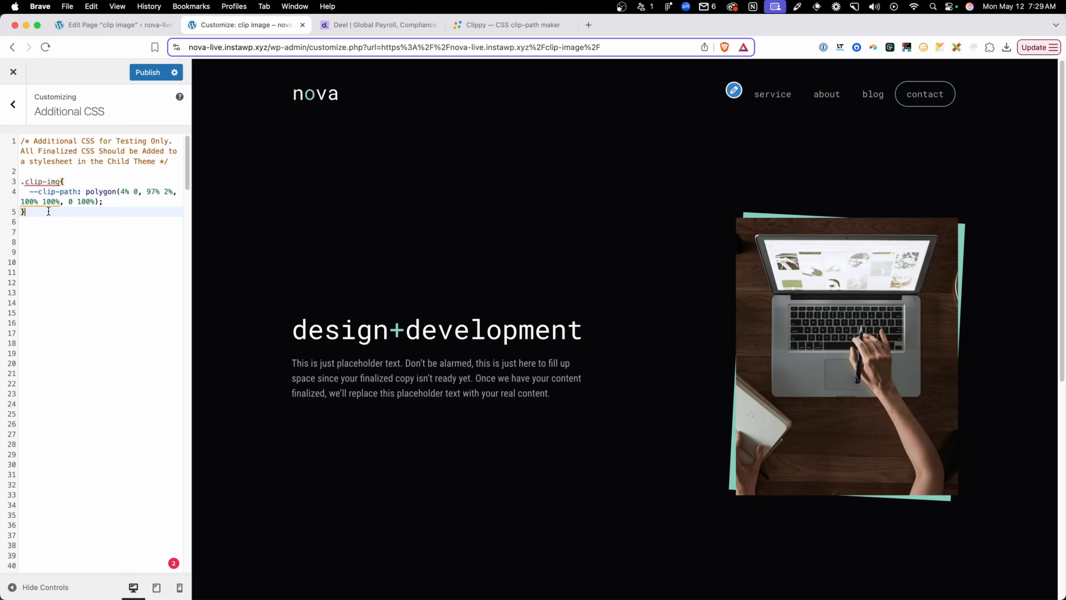
key(Return)
key(Return)
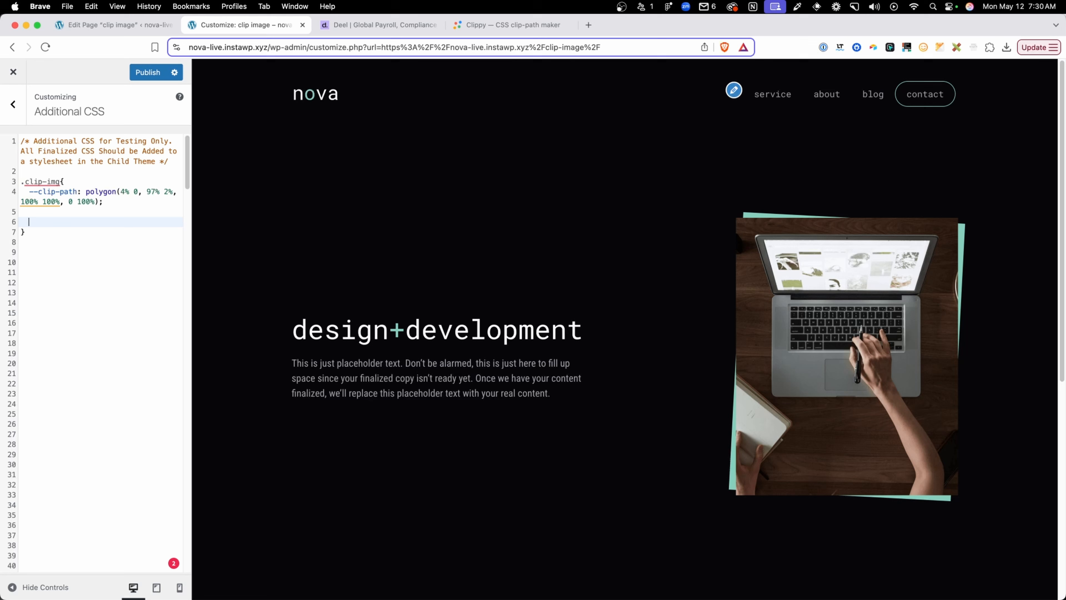
text(&::before)
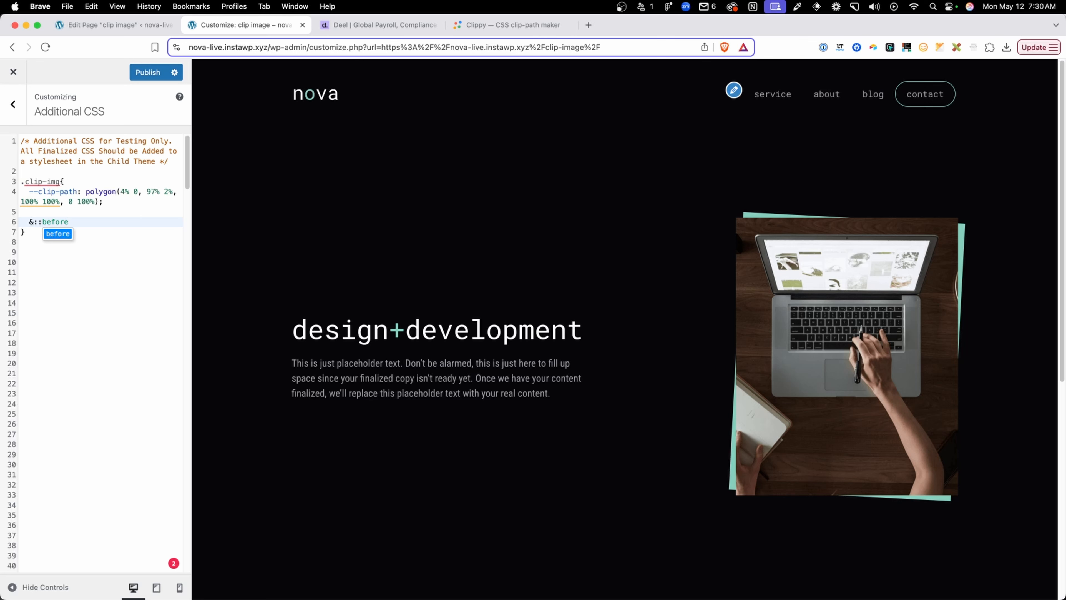
text({)
key(Return)
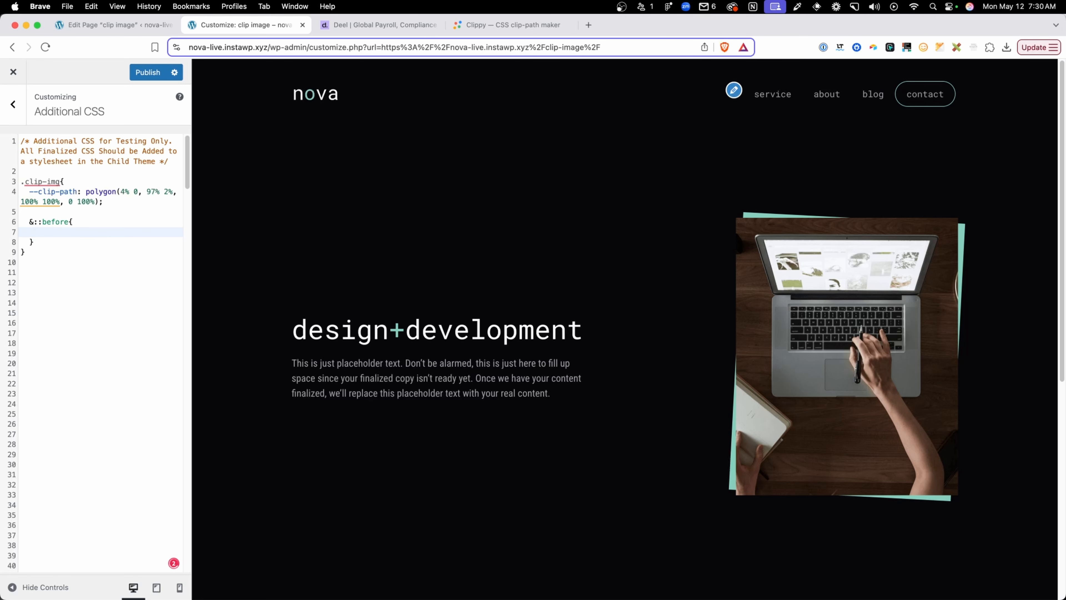
Add the declaration clip-path: var(--clip-path); to the nested &::before rule
text(clip-c)
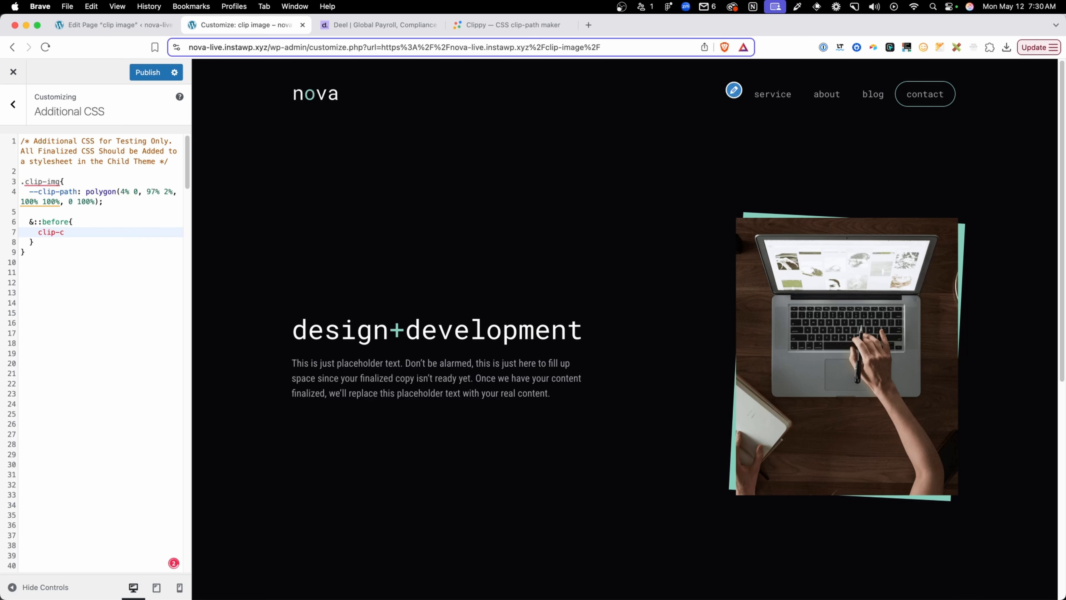
key(BackSpace)
text(path: )
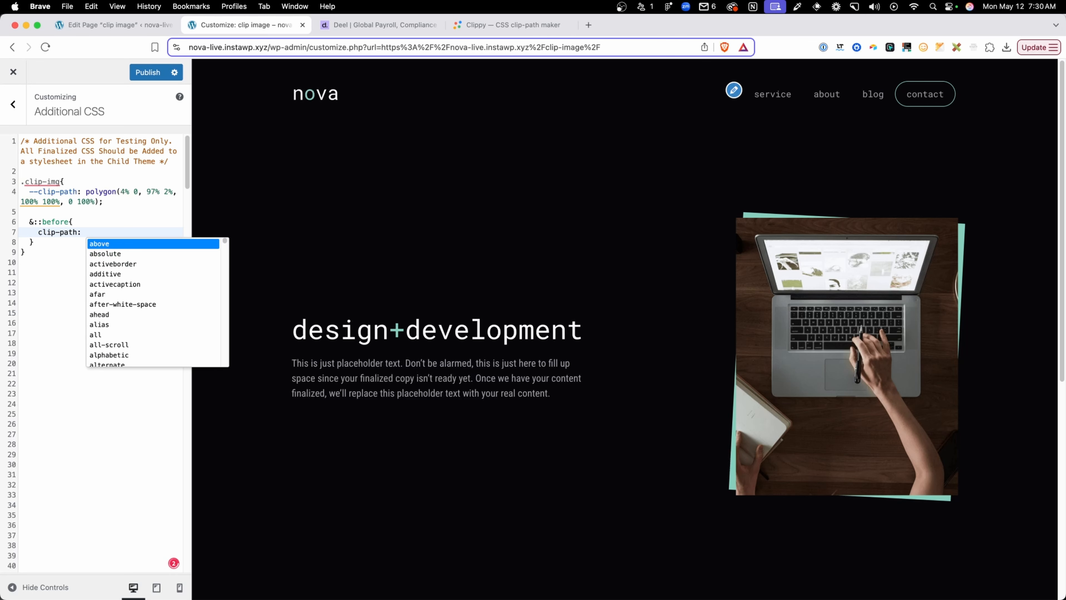
text(var()
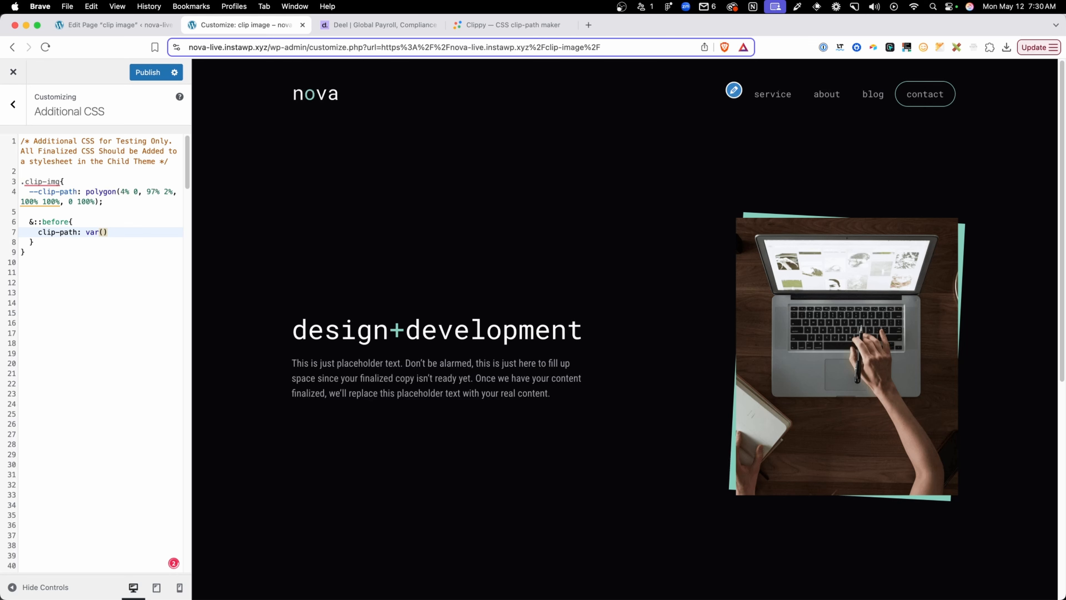
drag(77, 192, 31, 191)
key(super+c)
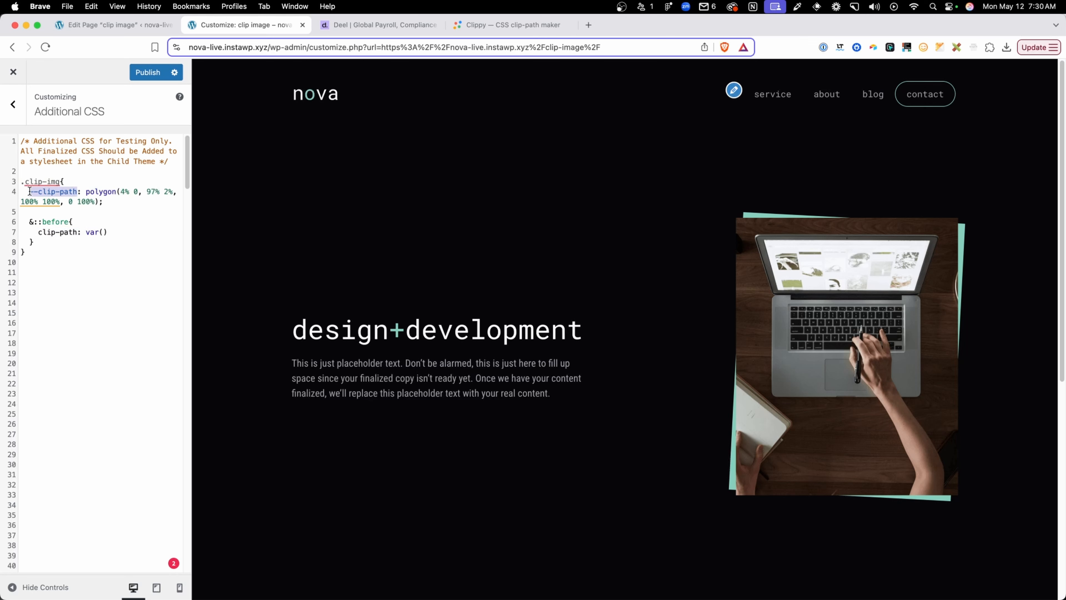
click(103, 232)
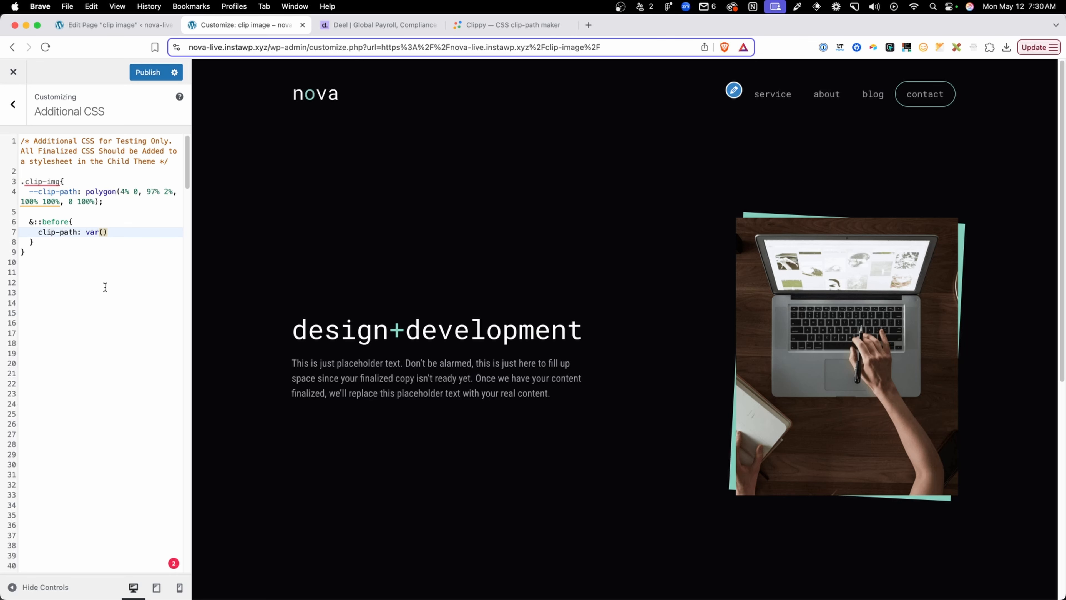
key(super+v)
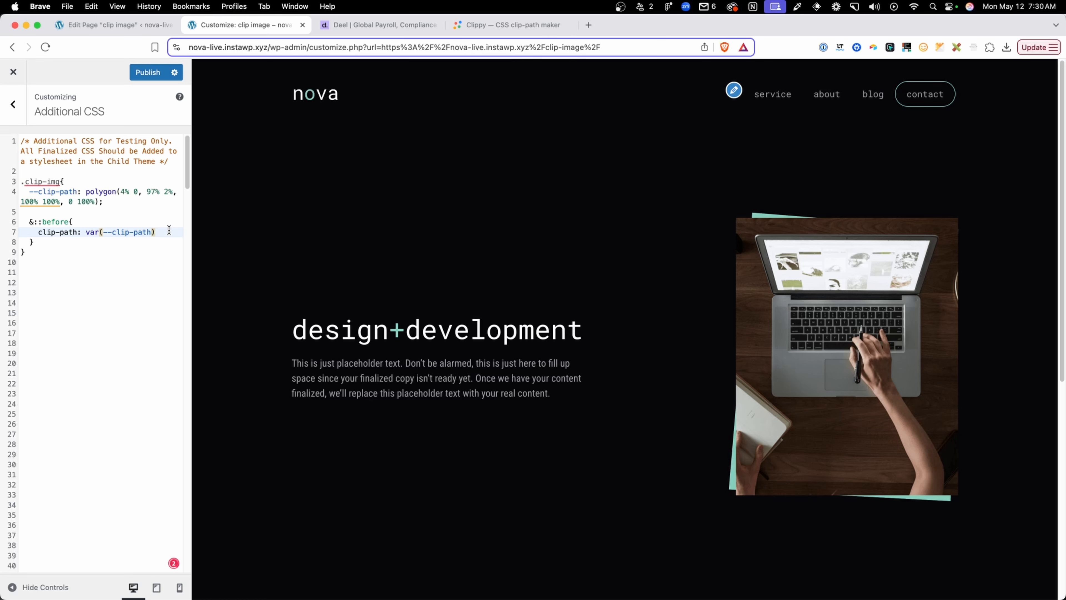
click(164, 229)
text(;)
Cut the clip-path declaration from the &::before rule and paste it back to compare the backing shape in the preview
drag(172, 234, 38, 233)
key(super+c)
key(BackSpace)
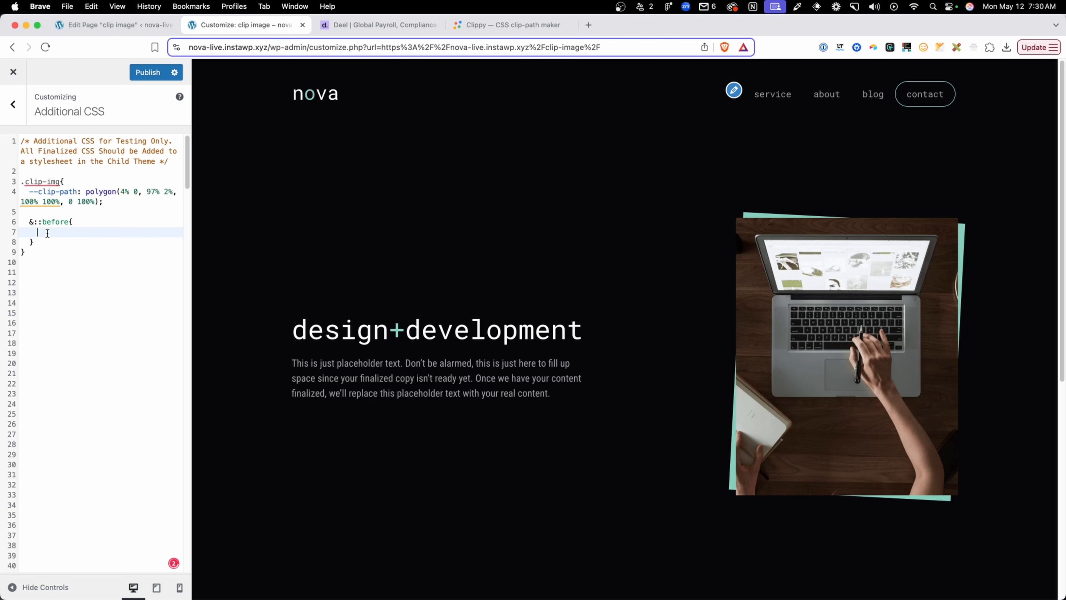
key(super+v)
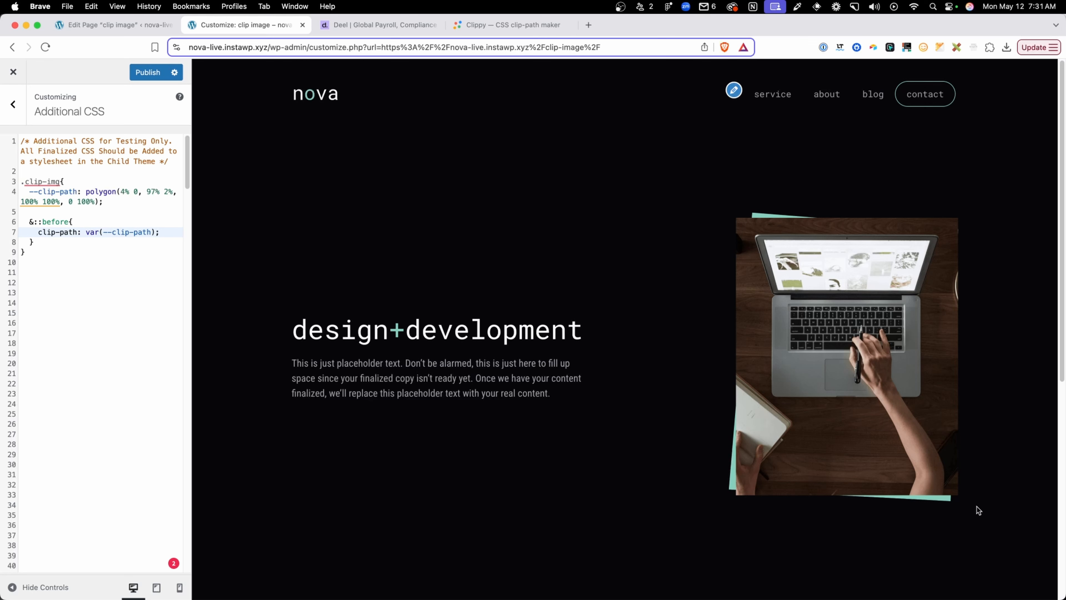
Nest an empty & > img rule inside .clip-img, below the &::before rule
click(75, 242)
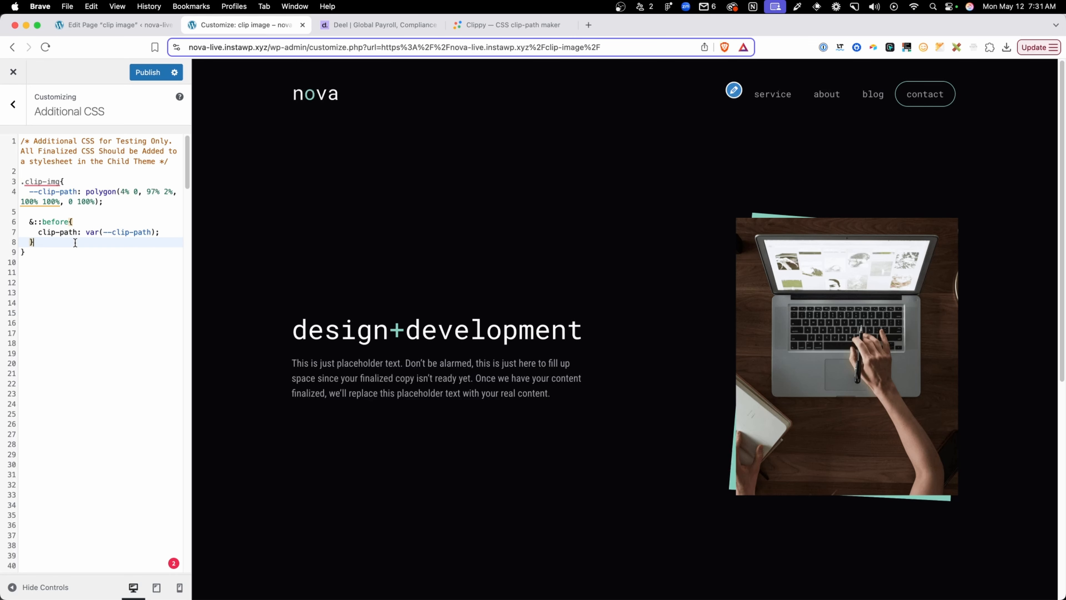
key(Return)
key(Return)
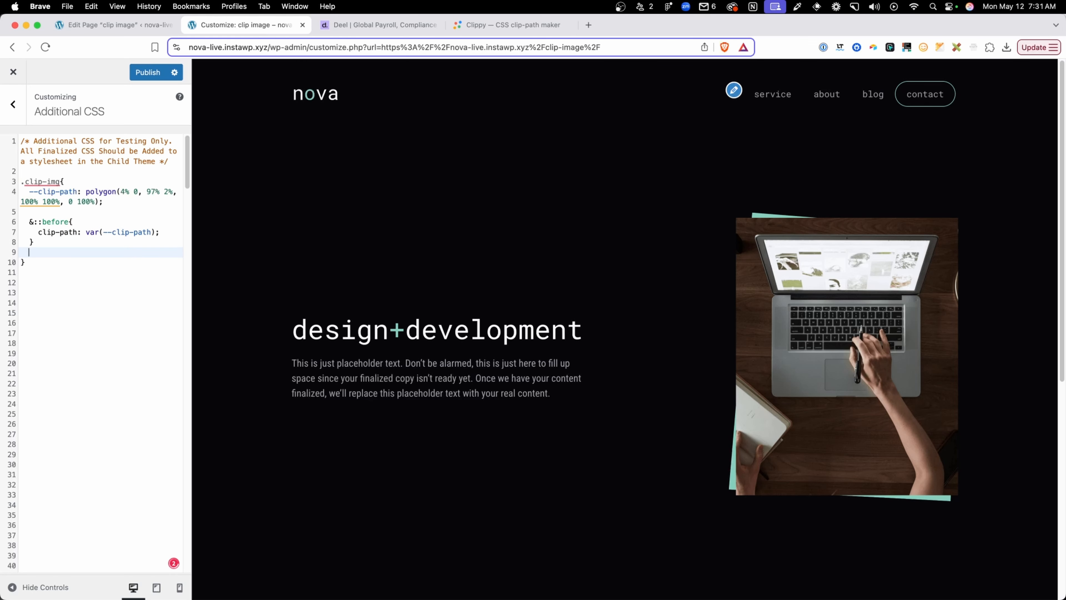
drag(62, 247, 19, 223)
click(41, 258)
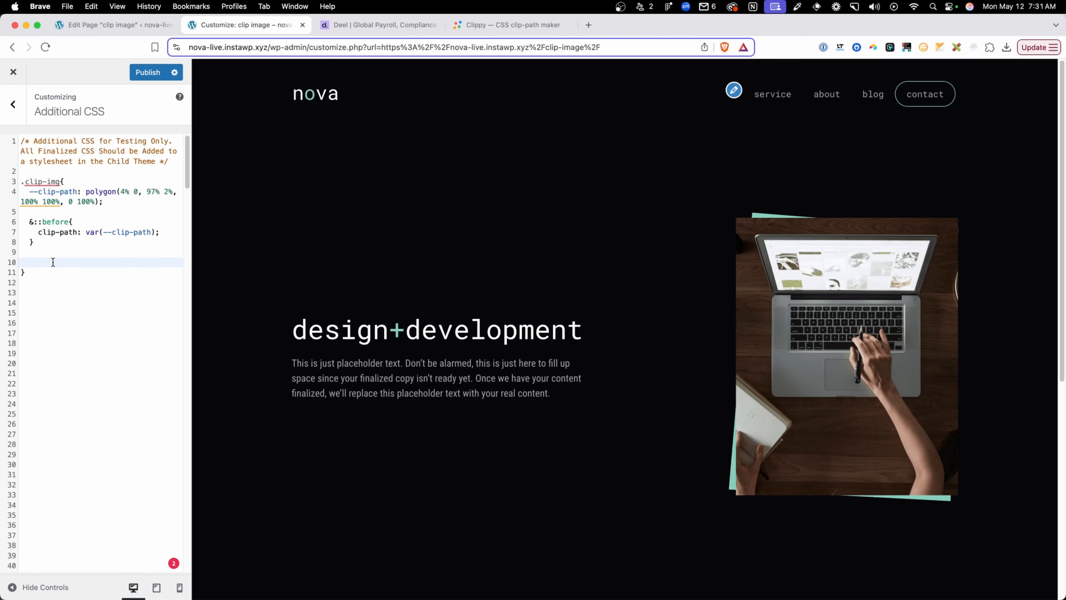
text(& > img{)
key(Return)
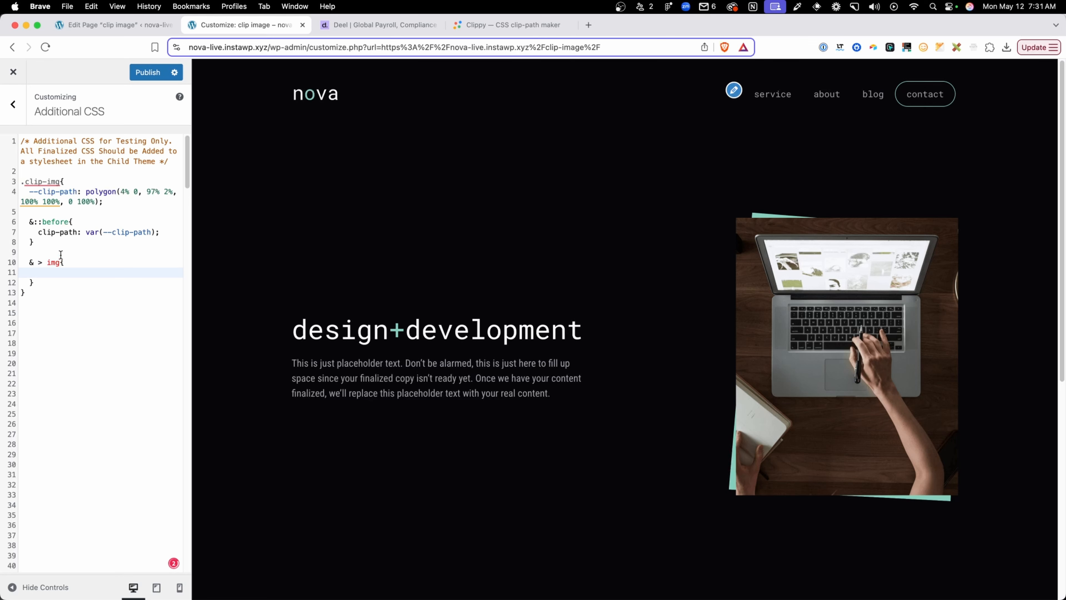
Copy the clip-path: var(--clip-path); declaration into the & > img rule and publish the CSS
drag(161, 232, 41, 236)
key(super+c)
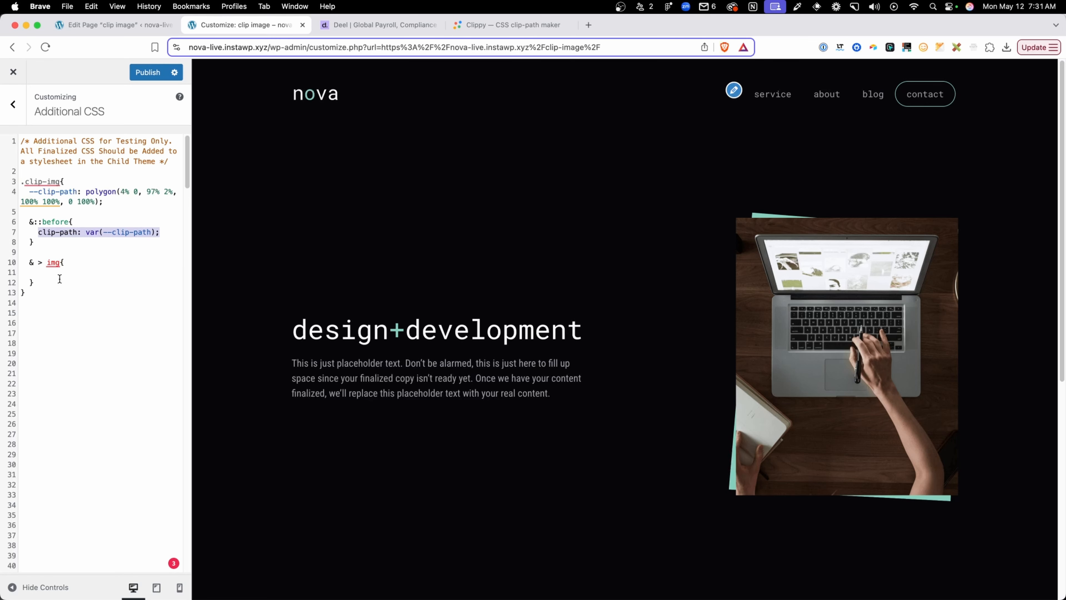
click(61, 273)
key(super+v)
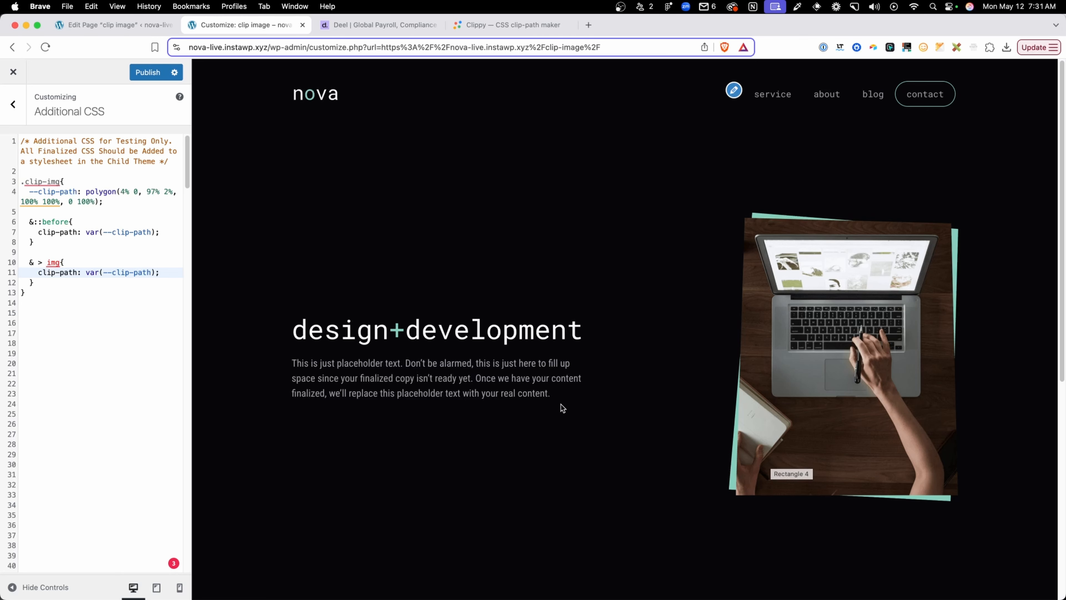
click(153, 82)
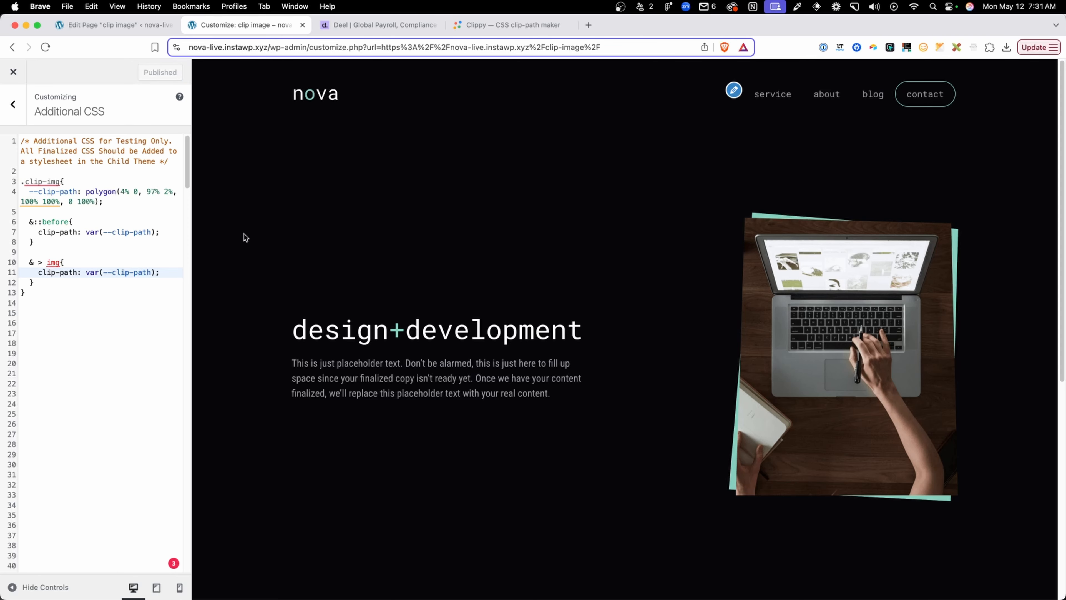
Return to the clip image page editor, save the page and reload it
click(128, 26)
key(super+s)
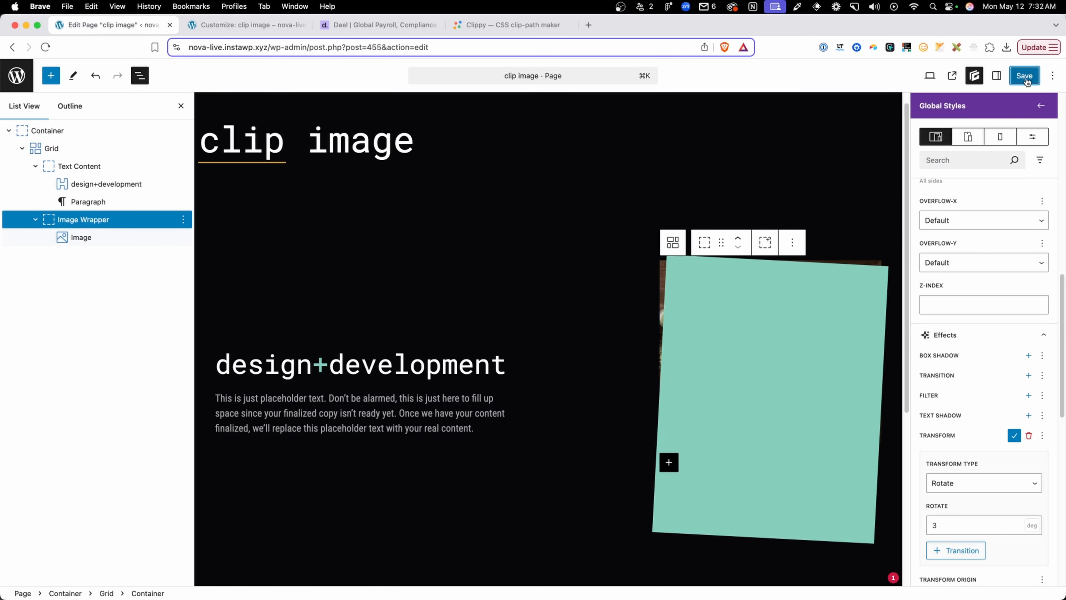
key(super+r)
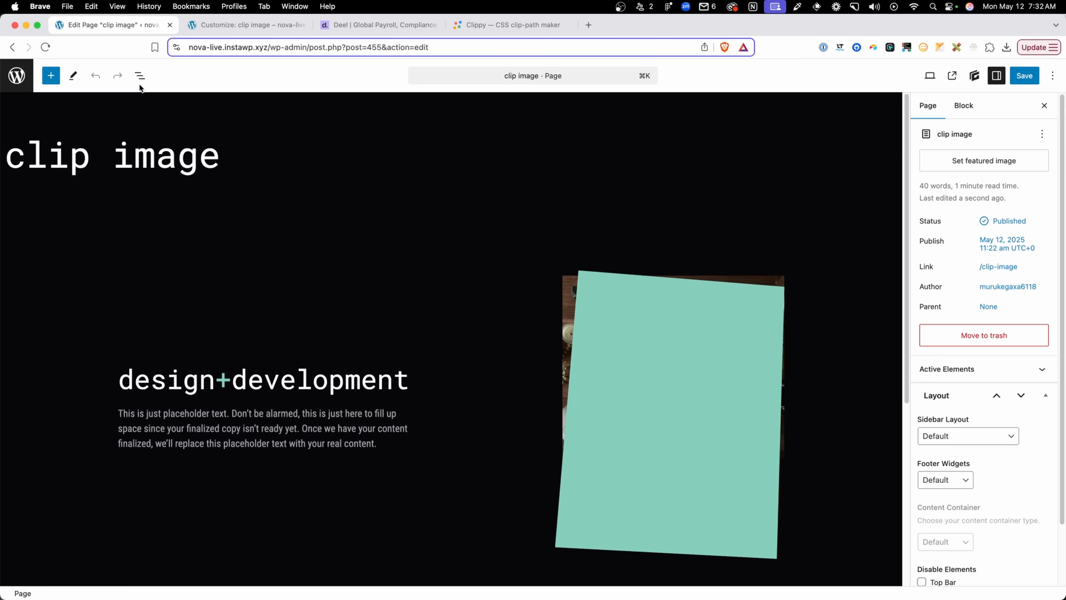
Delete the Image Wrapper container from the grid using the block structure list
click(139, 75)
click(8, 130)
click(22, 148)
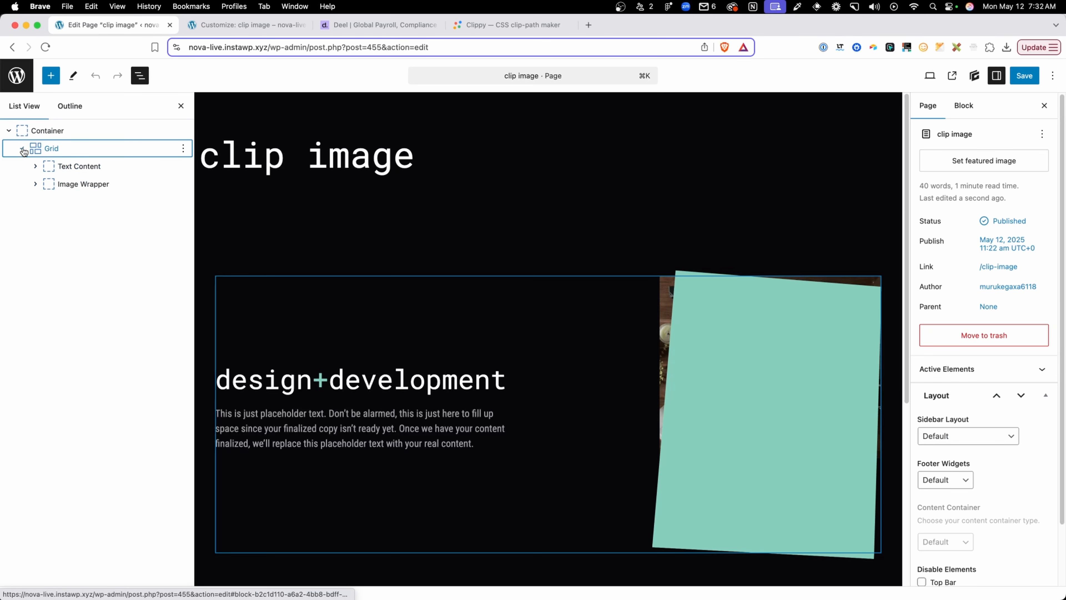
click(53, 184)
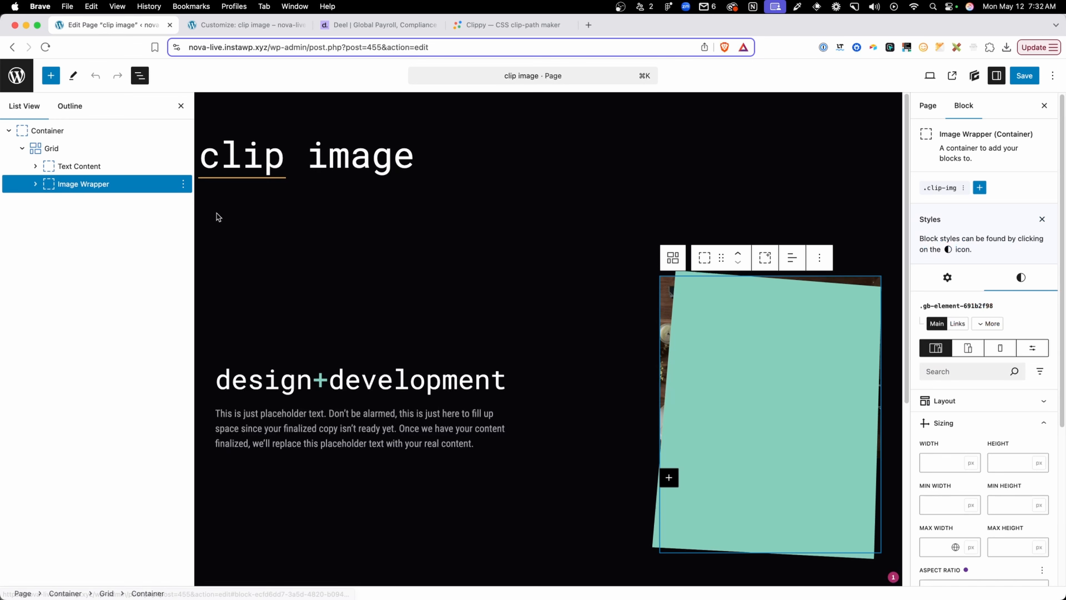
key(BackSpace)
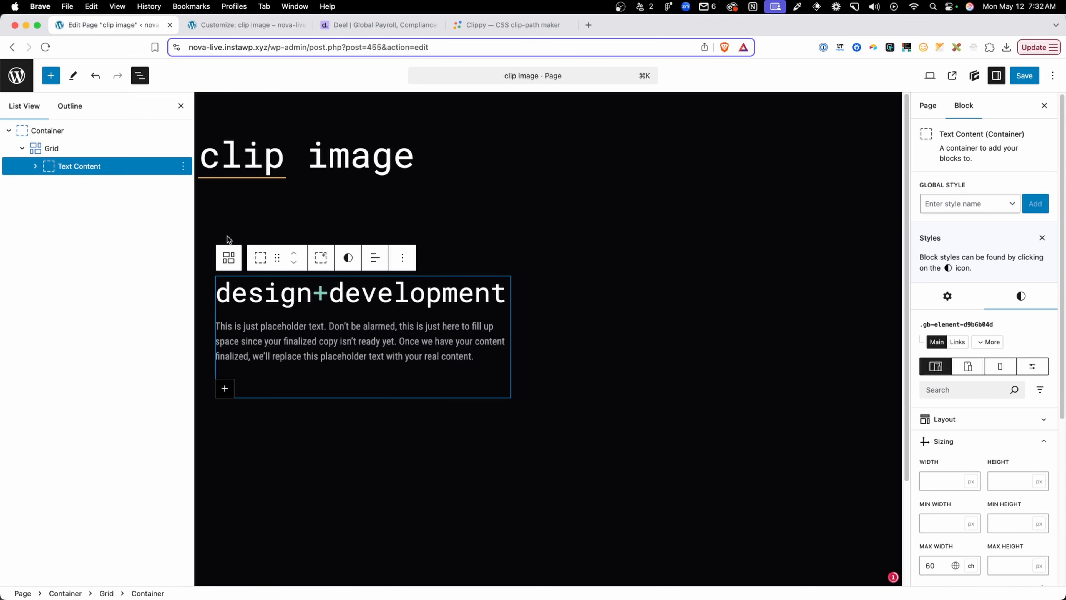
Add a new container to the grid beside the text content and insert an Image block in it
click(229, 258)
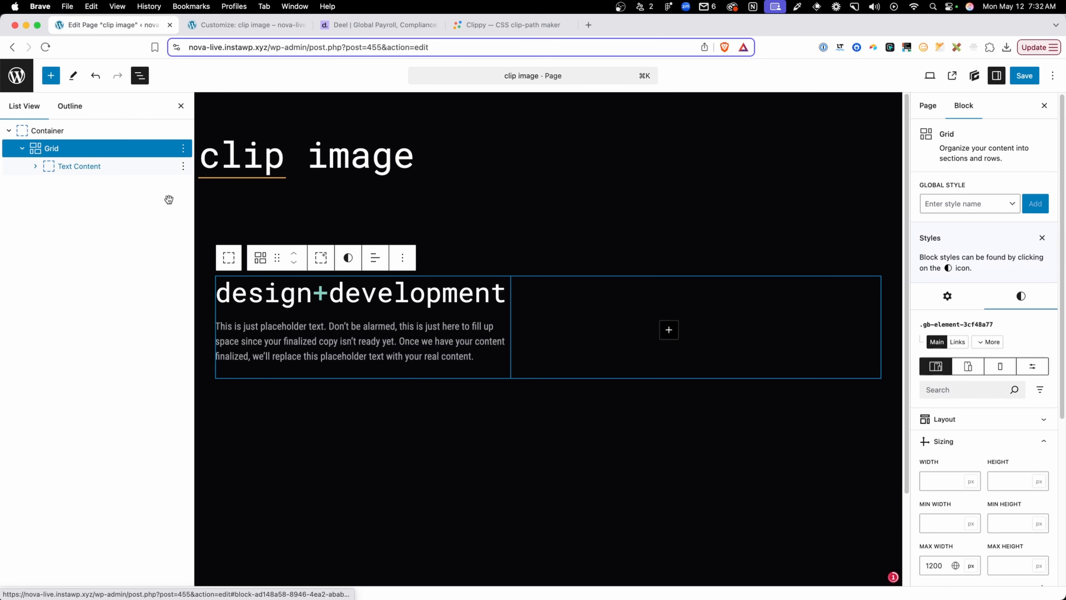
click(669, 330)
click(705, 416)
click(669, 326)
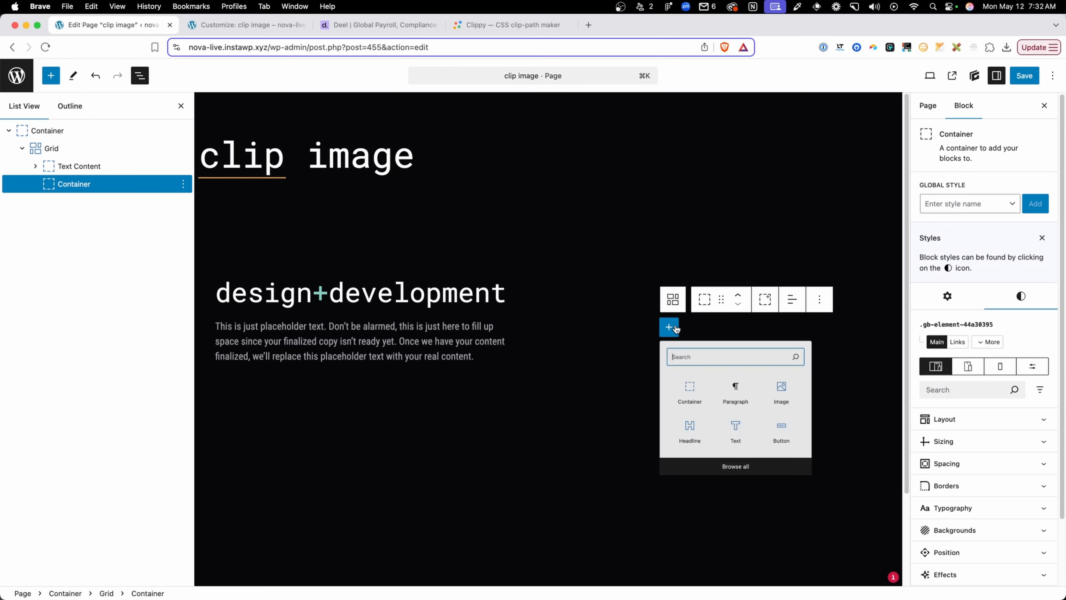
click(828, 412)
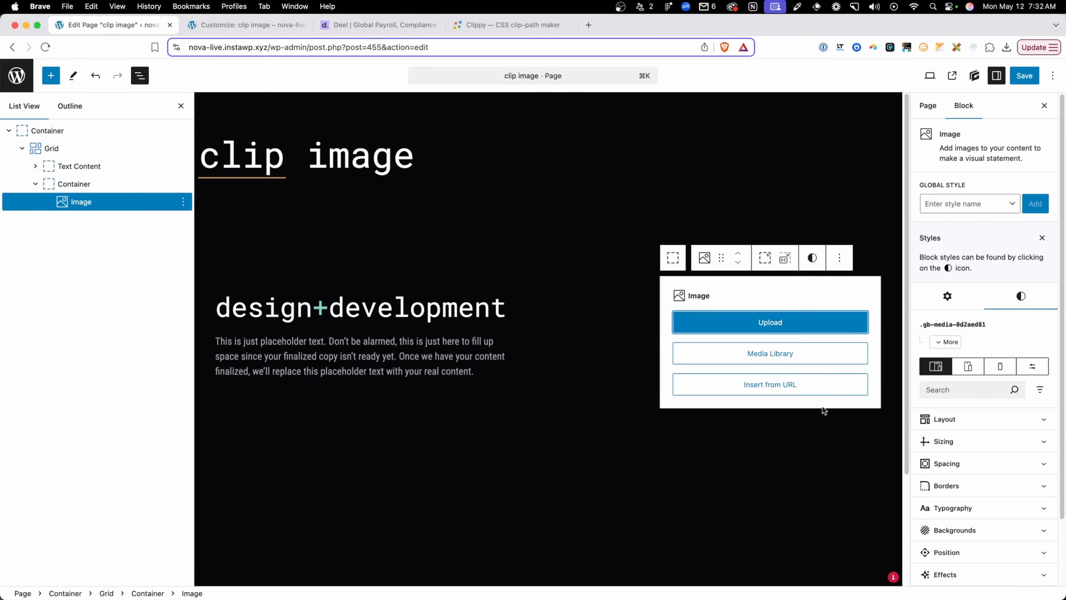
Fill the new Image block with Rectangle-7.png, the "Be Brilliant" neon picture, from the media library
click(773, 352)
click(825, 302)
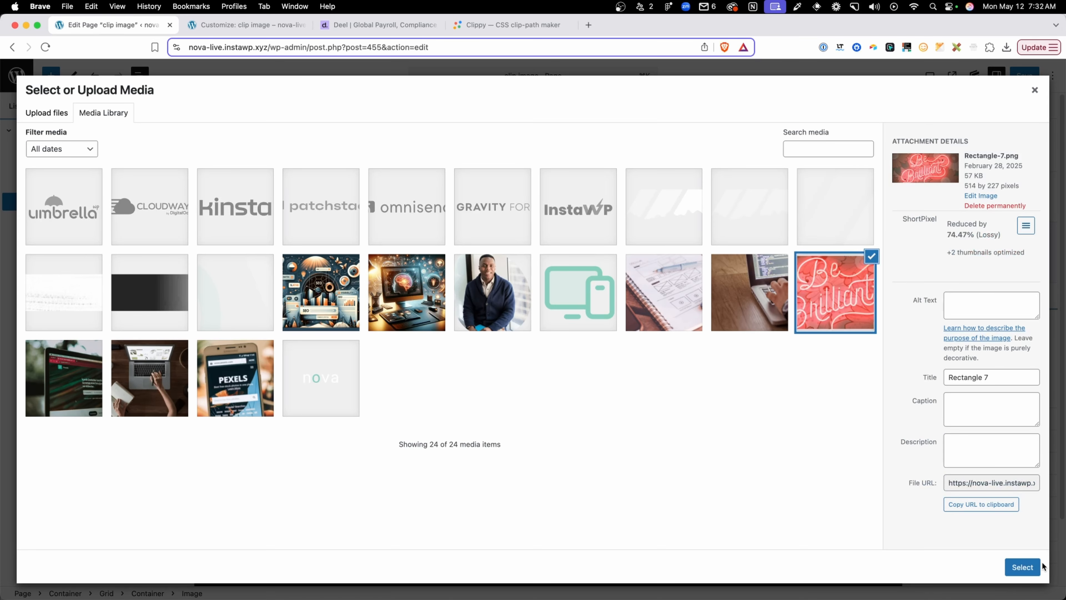
click(1022, 567)
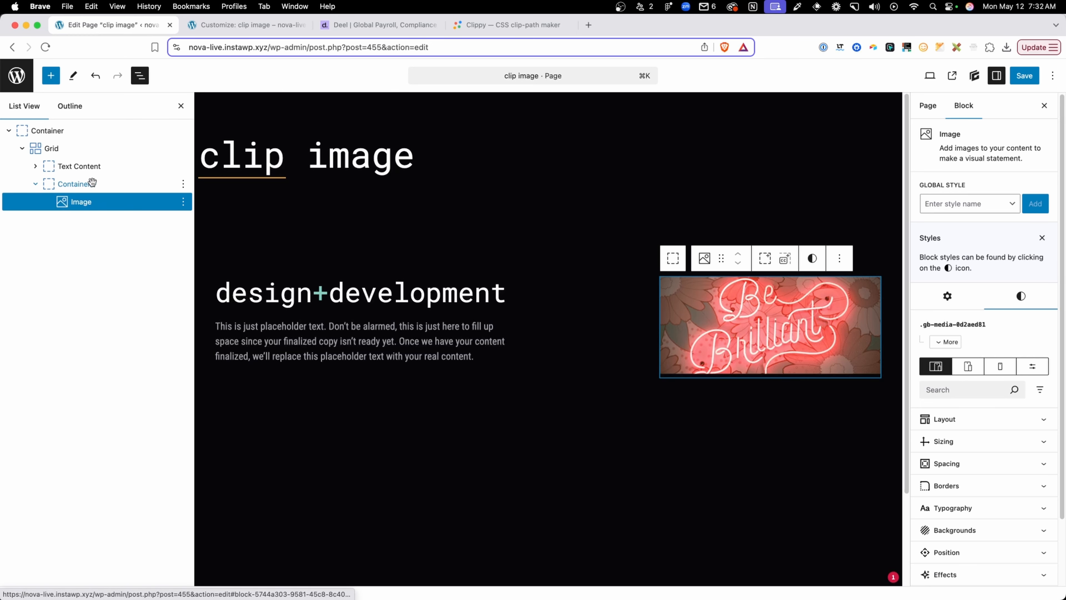
Apply the global style .clip-img to the container holding the neon image
click(74, 184)
click(964, 204)
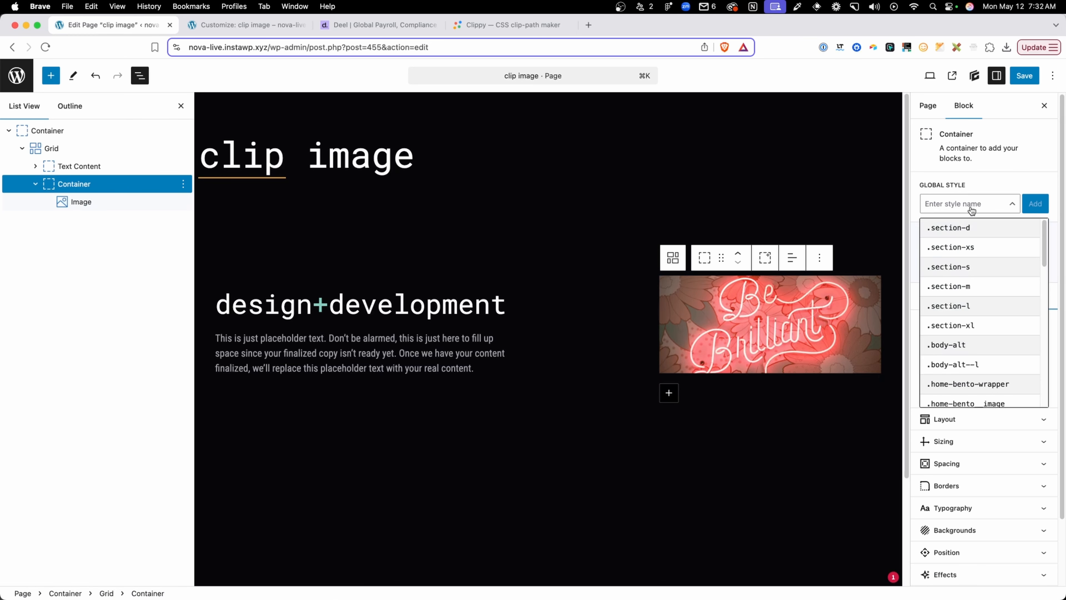
text(clip)
click(953, 227)
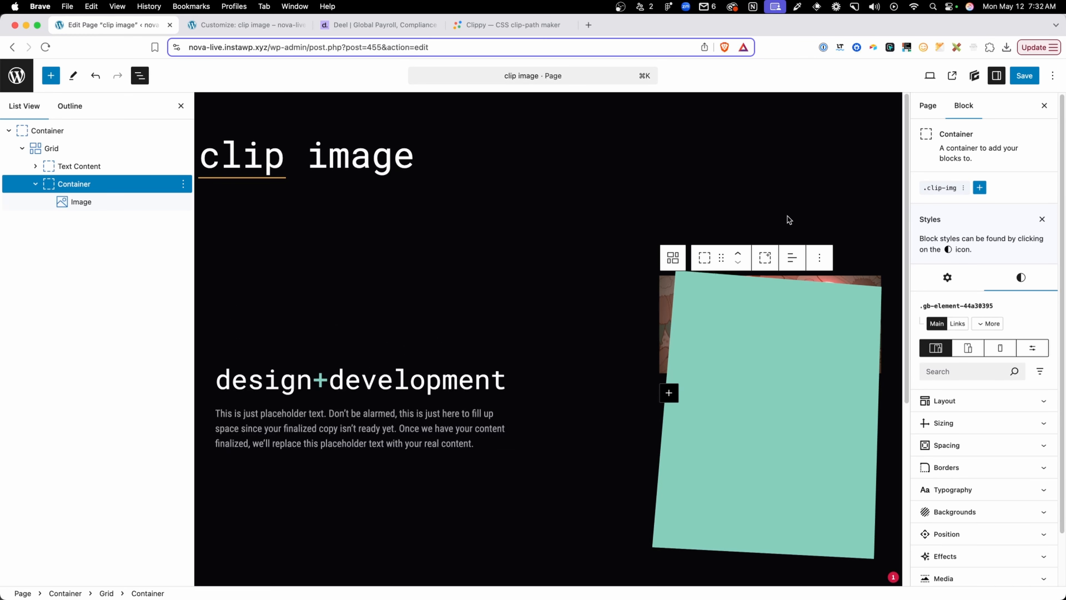
Save the page and compare its published version with the angled images on the Deel site
click(1025, 78)
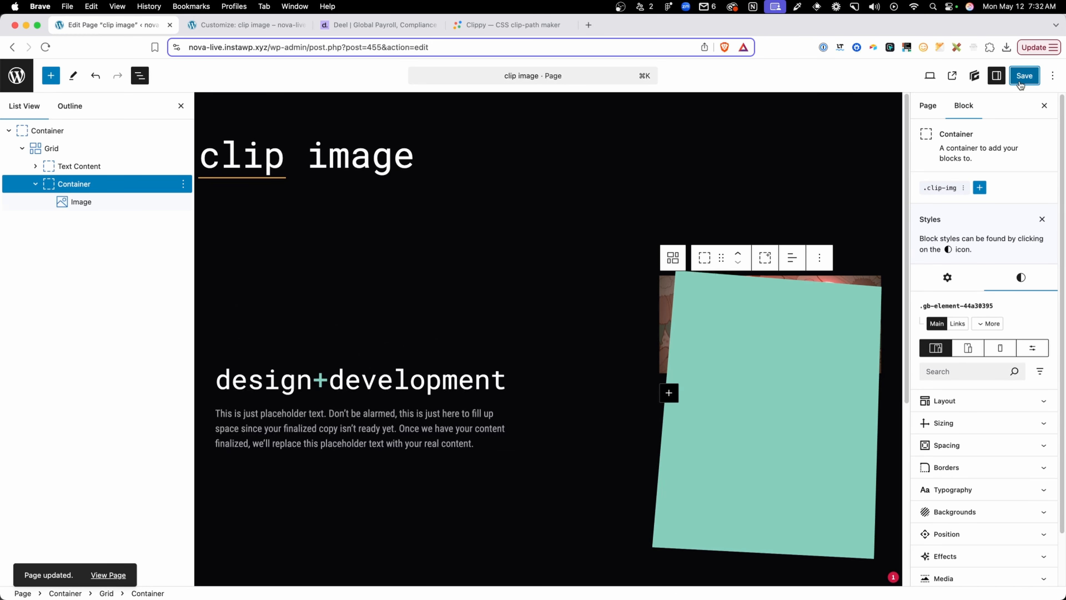
click(110, 575)
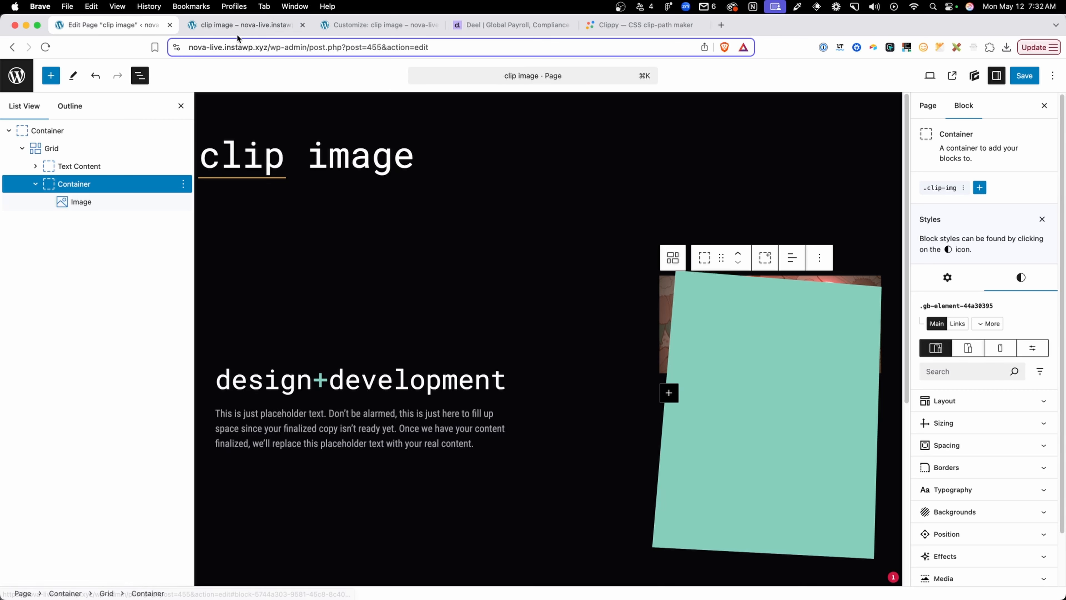
click(247, 26)
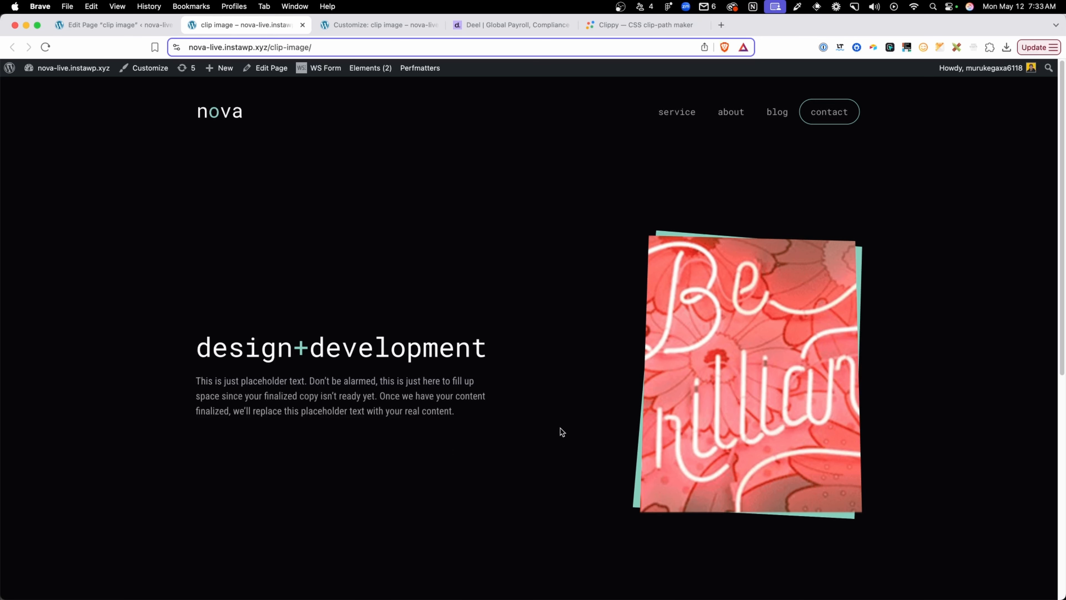
click(493, 26)
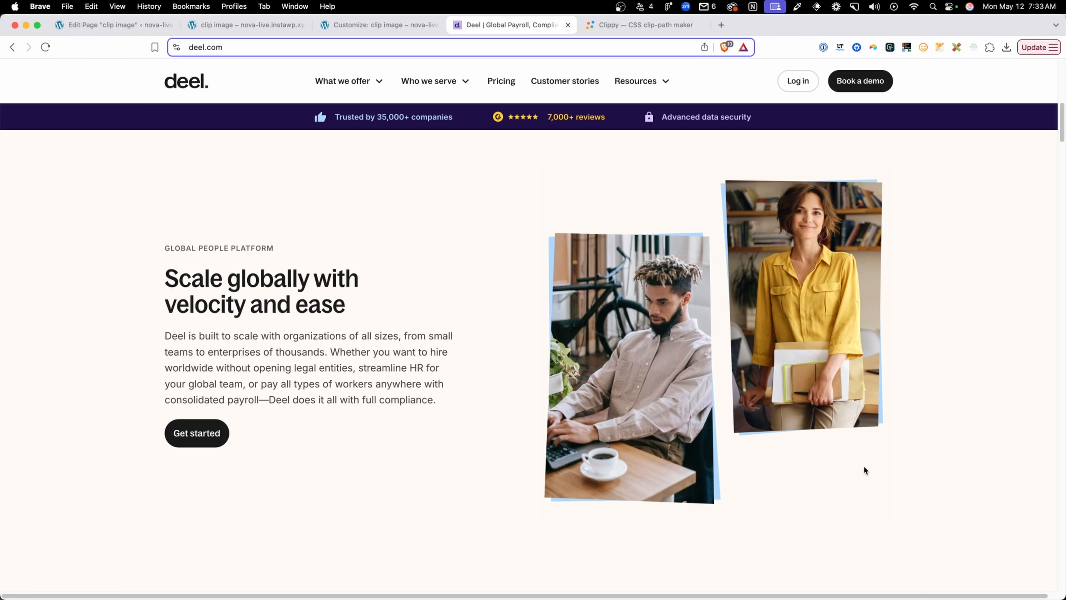
Duplicate the .clip-img container with its image in the page editor's grid
click(115, 26)
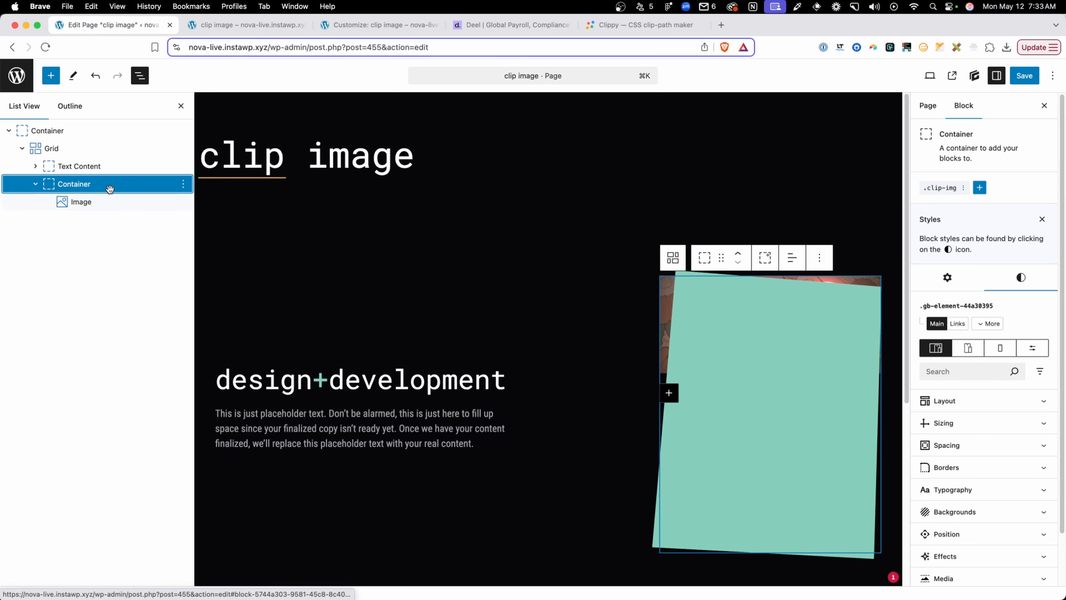
key(super+shift+d)
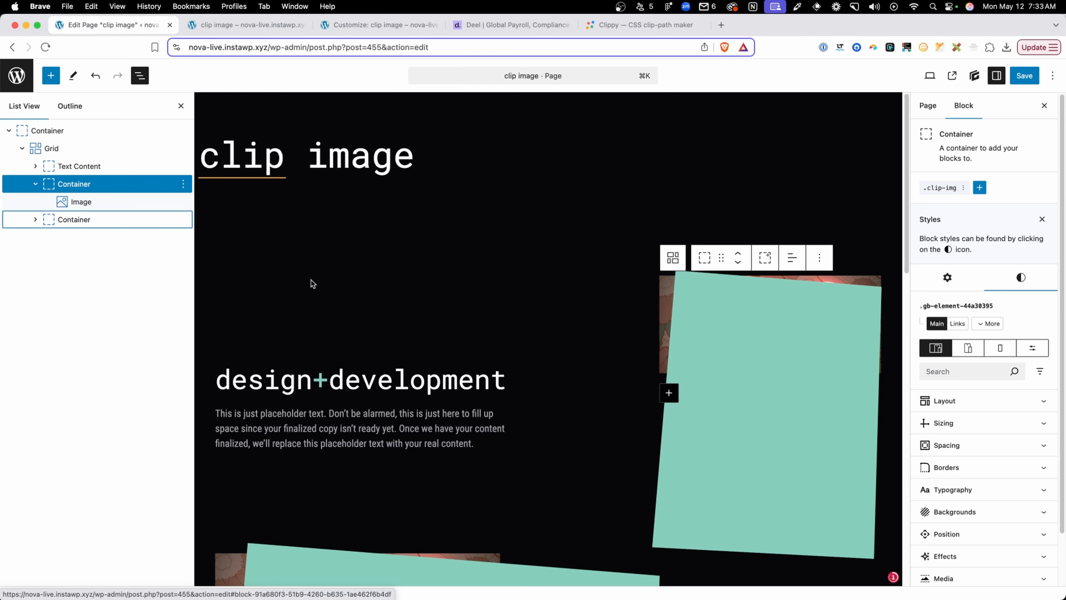
scroll(350, 294, down, 2)
Replace the image in the duplicated container with the notebook wireframe sketch photo from the media library
click(35, 219)
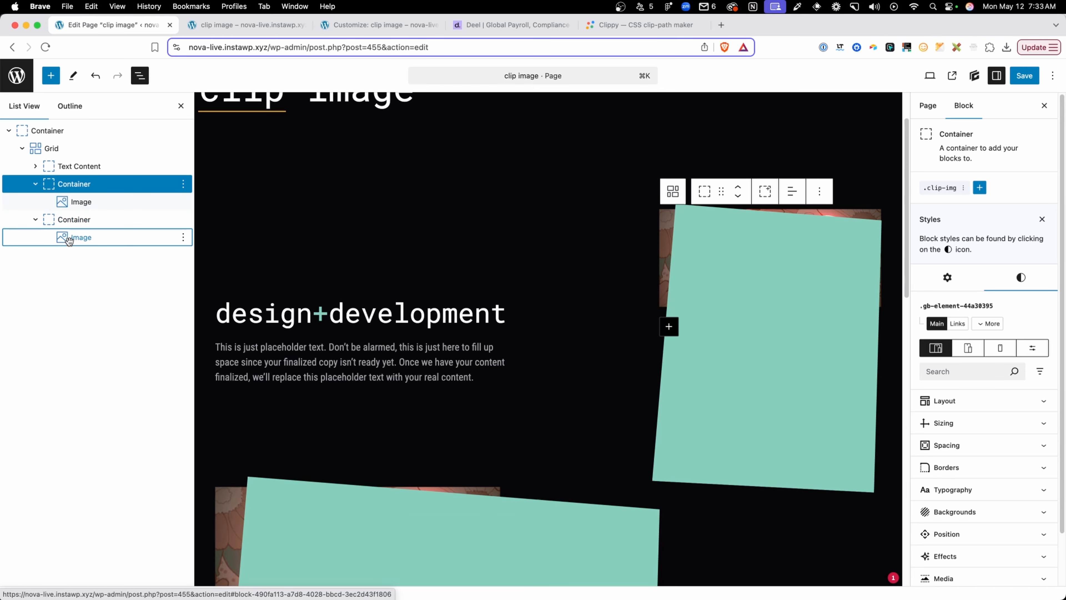
click(80, 237)
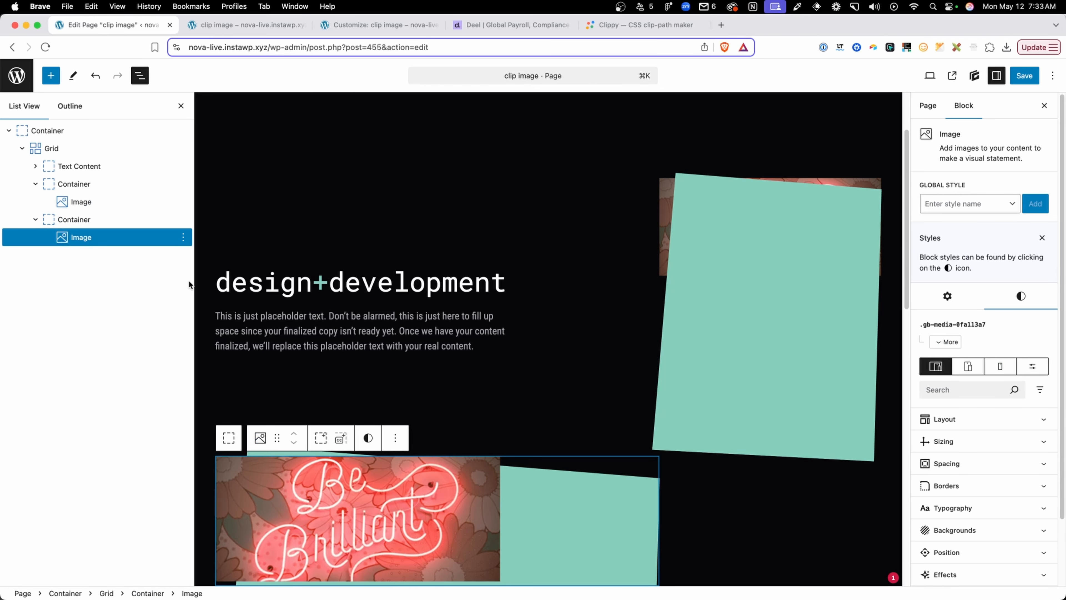
scroll(838, 338, down, 6)
click(947, 296)
click(934, 368)
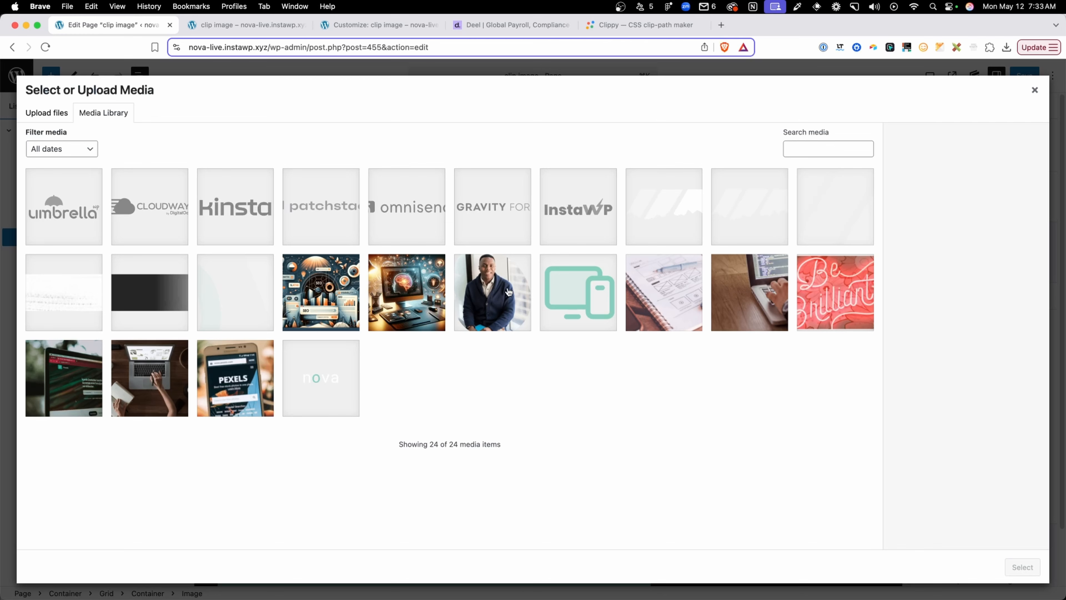
click(672, 301)
click(1023, 567)
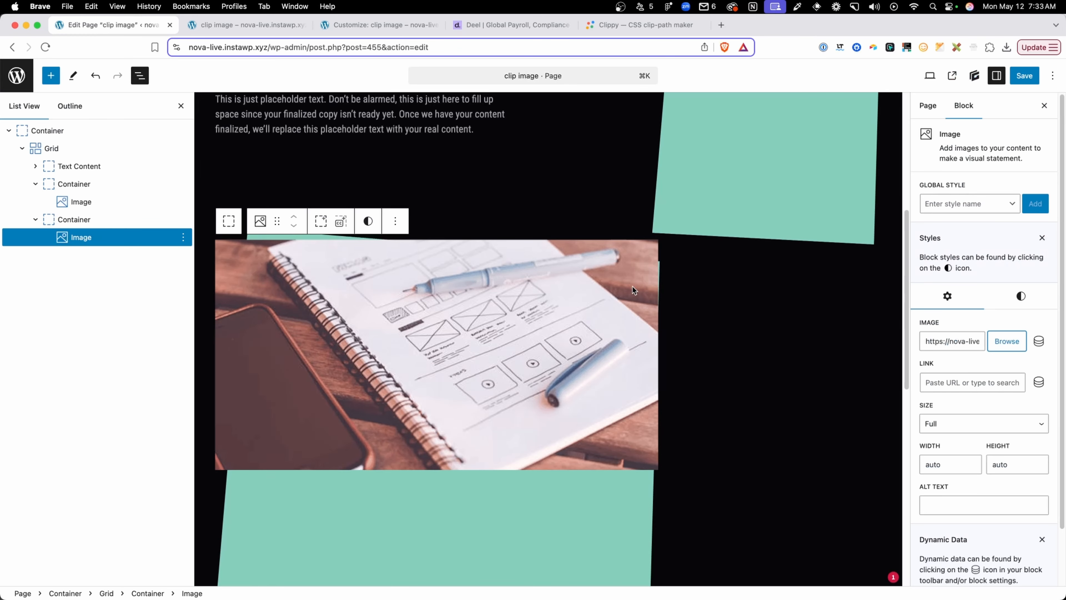
Set the grid's template columns to 2fr 1fr 1fr and its column gap to 40 px
scroll(642, 294, up, 5)
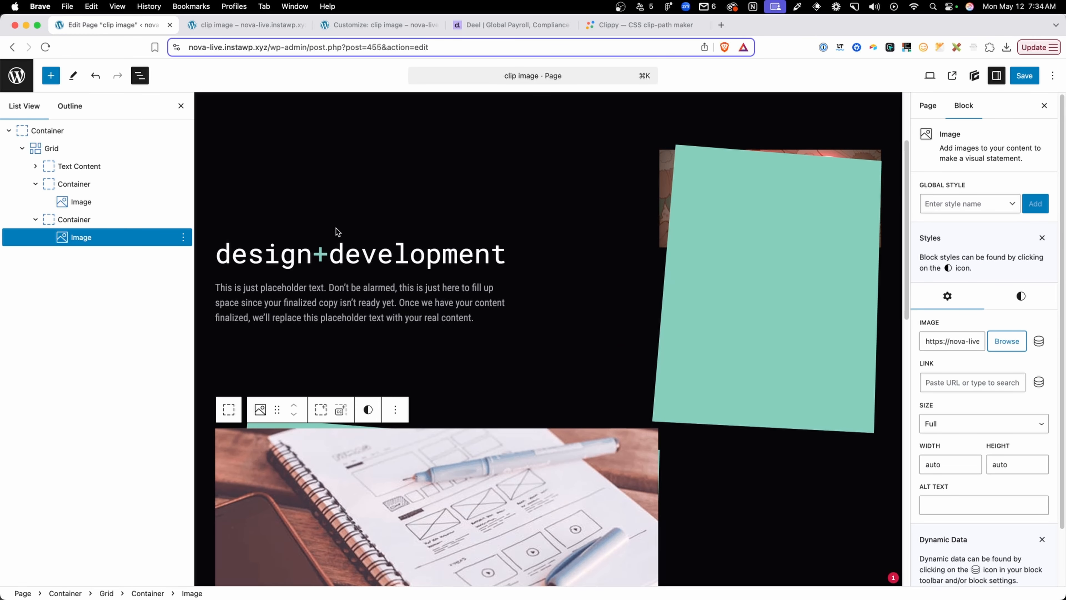
click(41, 148)
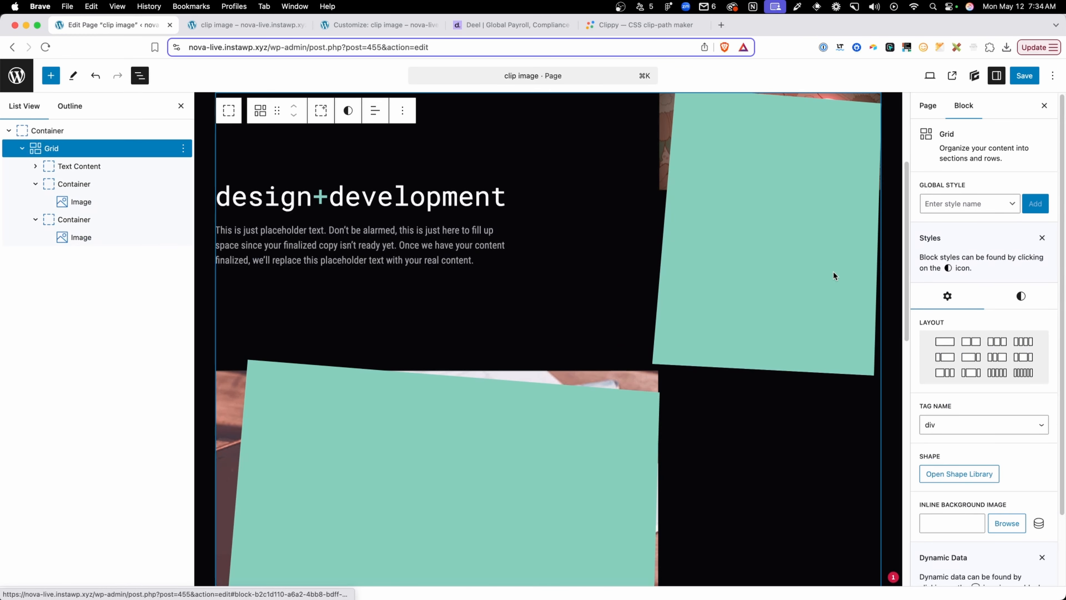
click(992, 306)
scroll(1002, 369, down, 4)
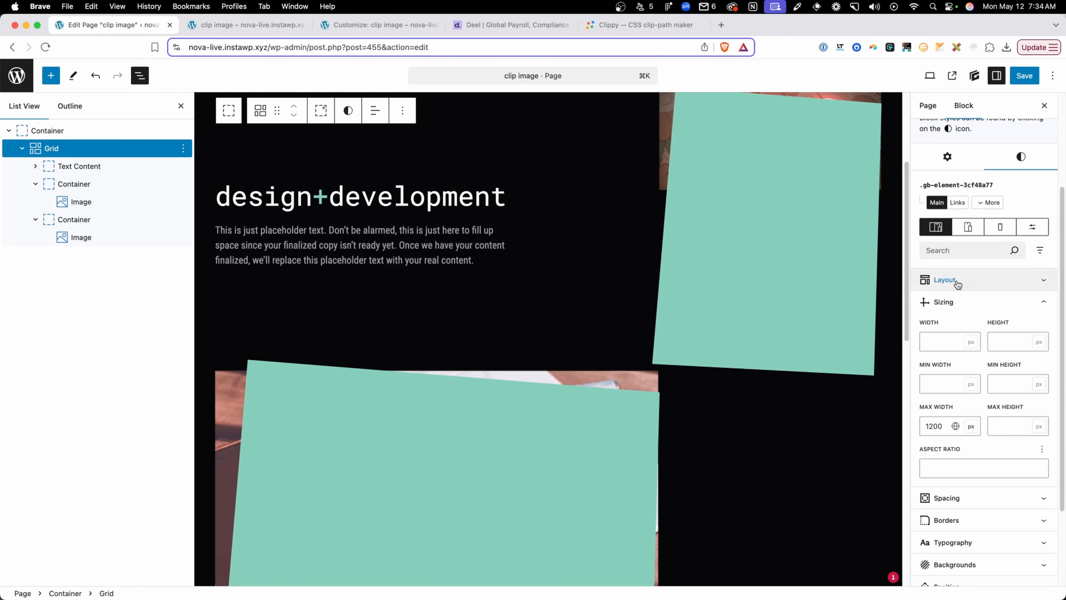
click(956, 280)
scroll(954, 364, down, 5)
click(976, 401)
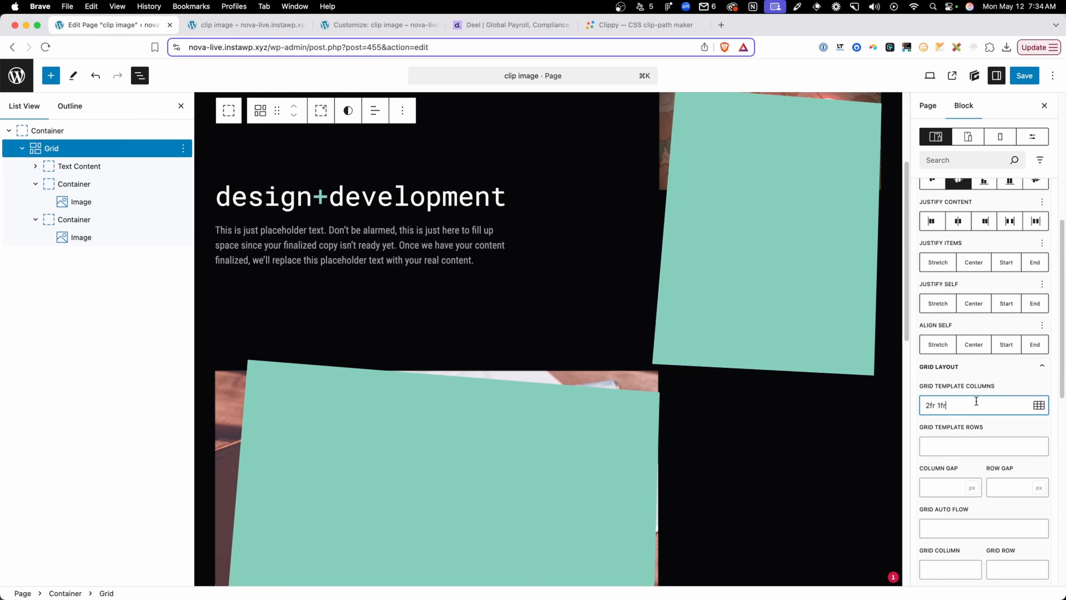
text(1fr)
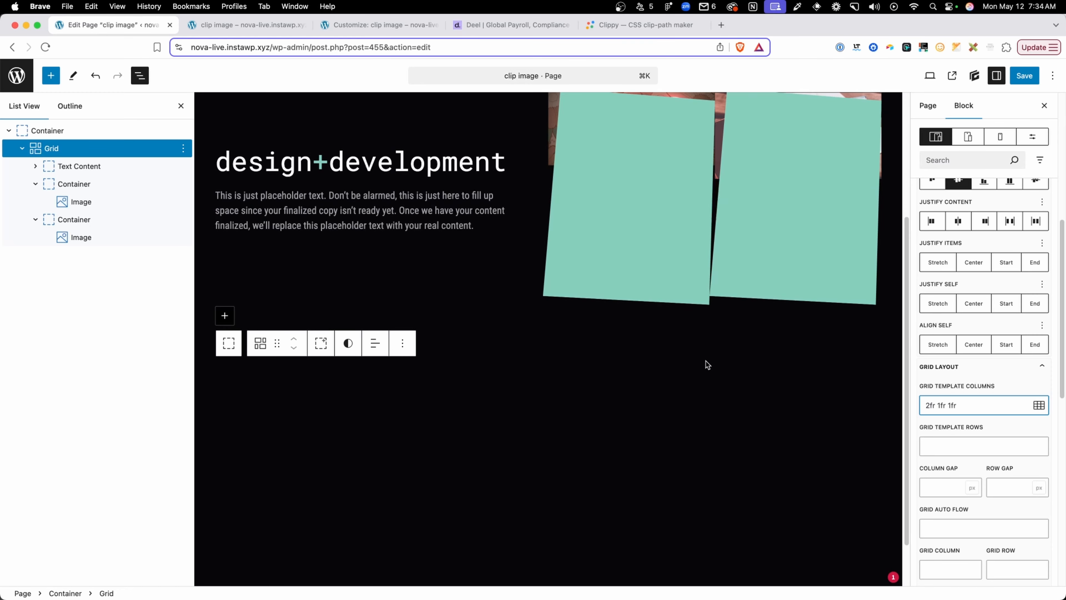
click(936, 487)
text(40)
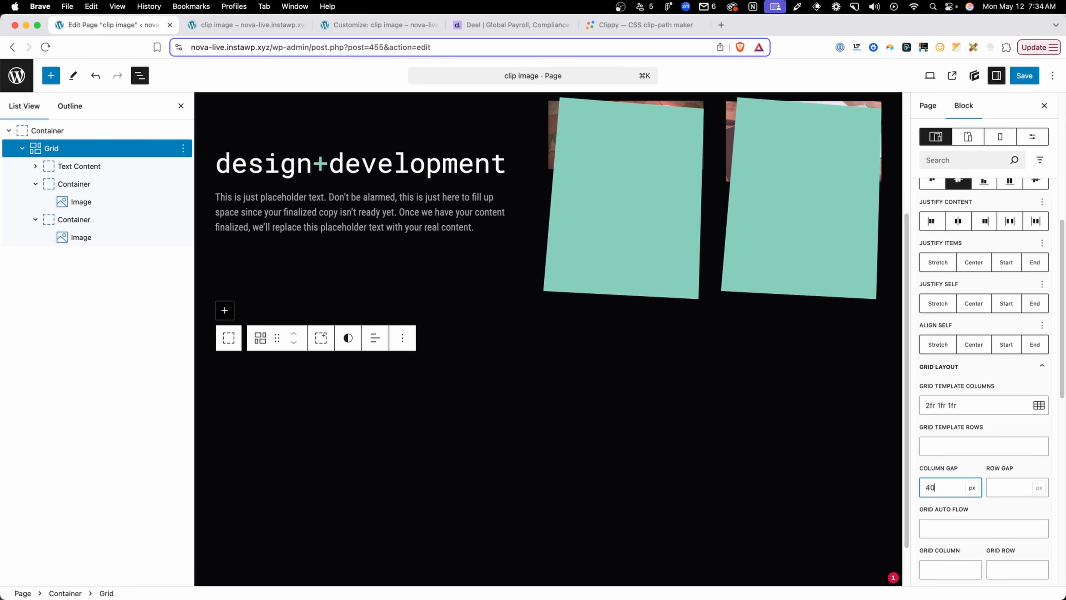
Save the page and reload its published version to check the two clipped images beside the text
click(1025, 75)
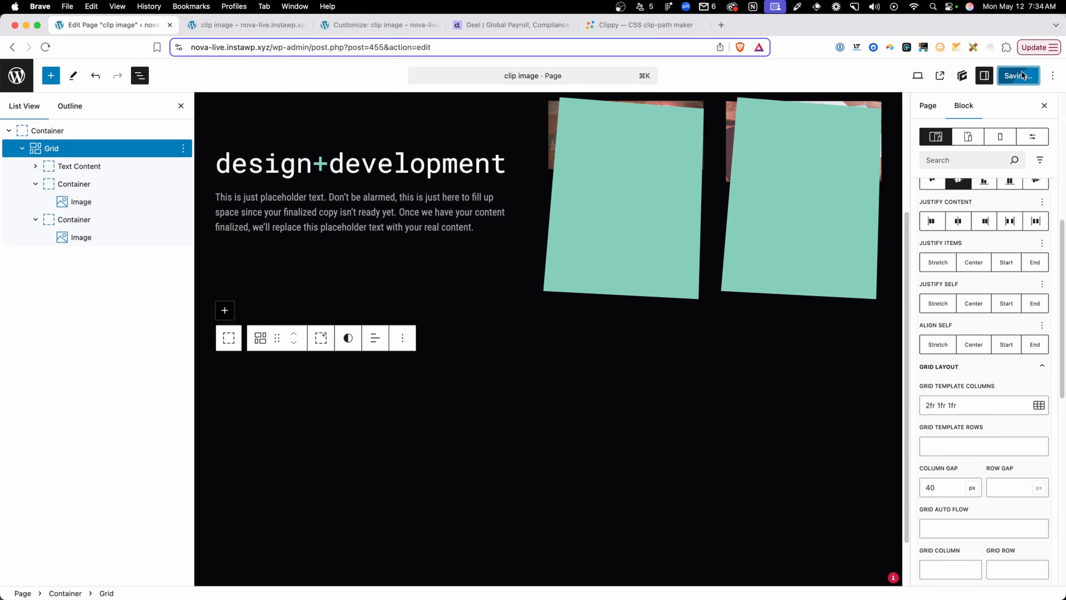
click(247, 25)
key(super+r)
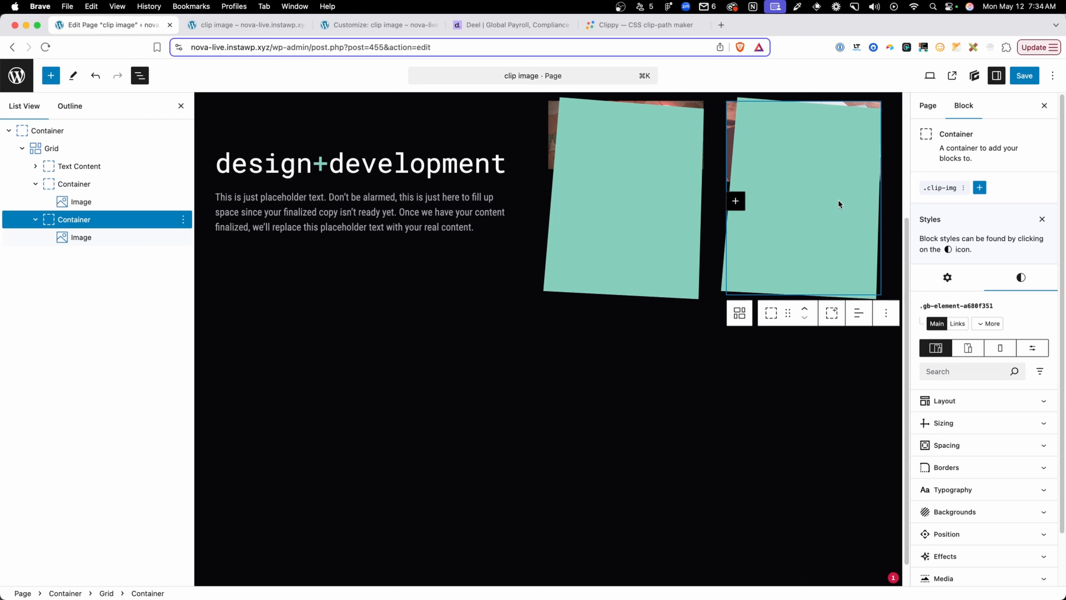
Add a blank global style named clip-img-alt to the notebook image's container and save the page
click(980, 188)
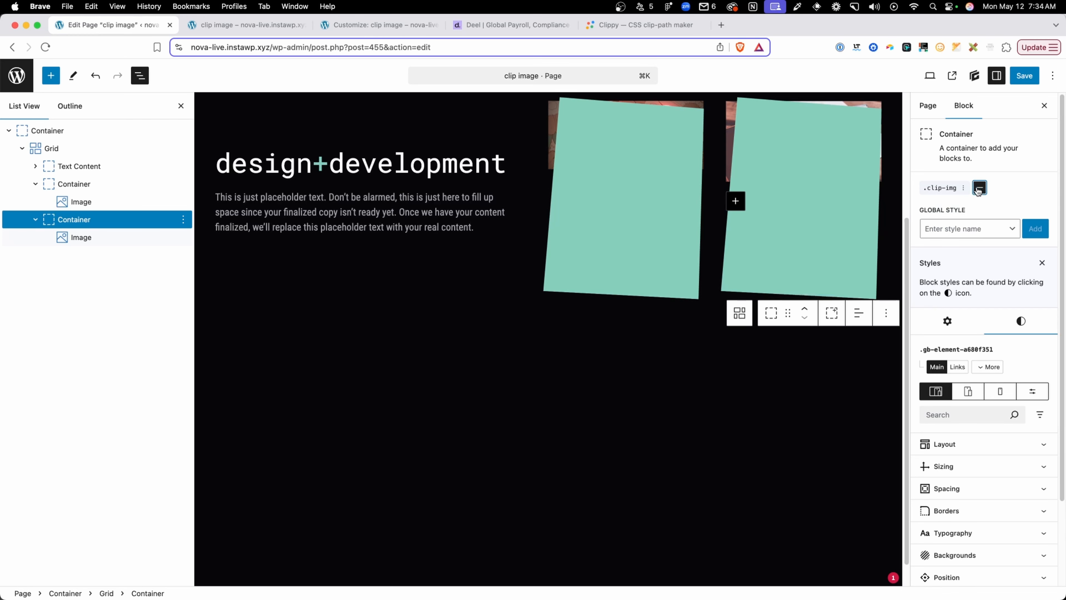
click(959, 230)
text(clip-img-alt)
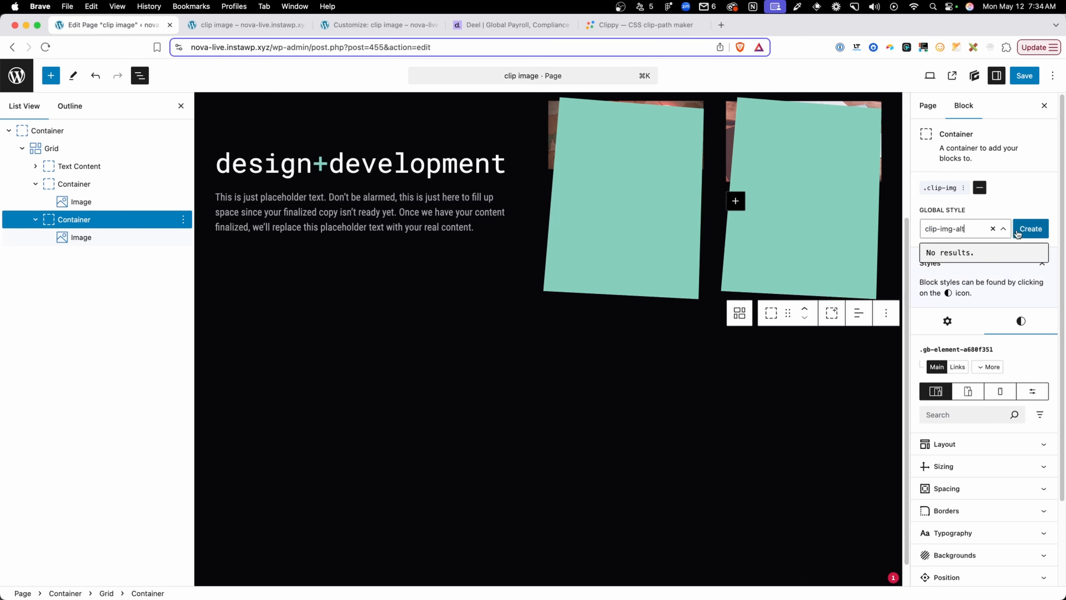
click(1030, 228)
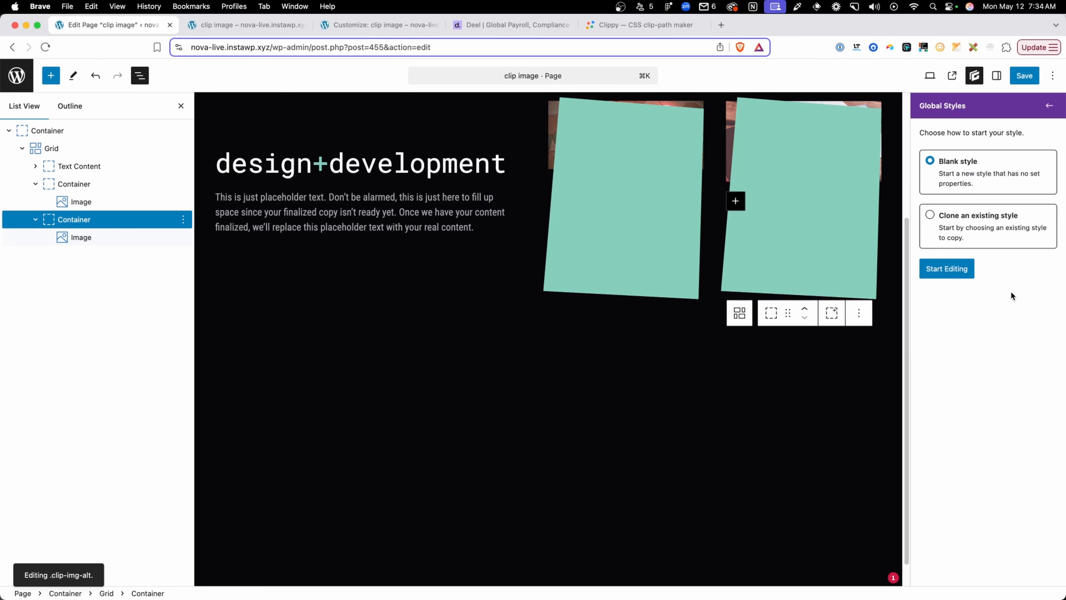
click(969, 268)
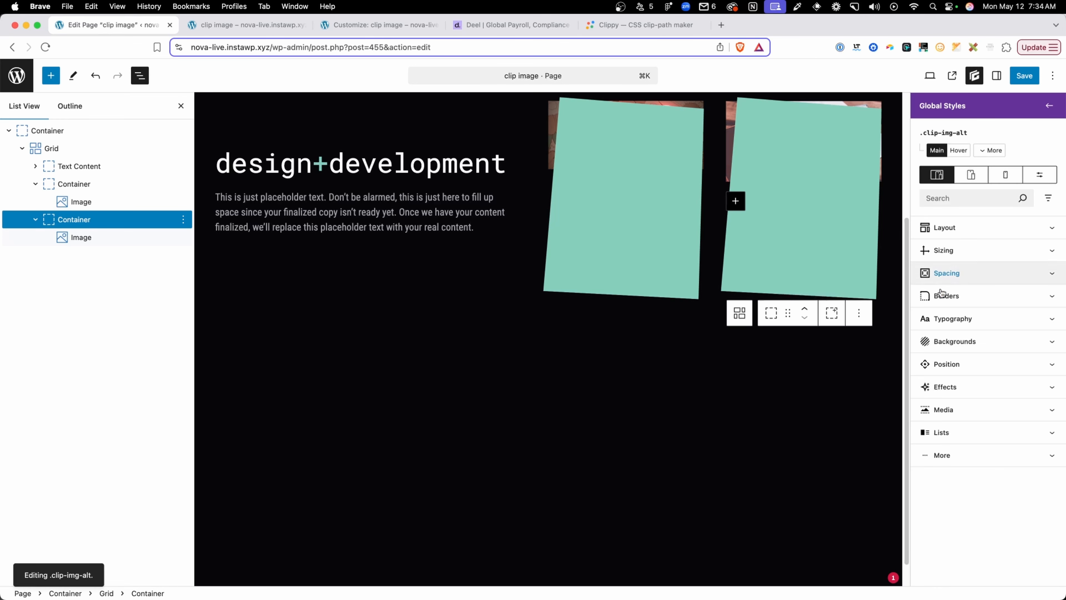
click(1022, 76)
click(1017, 76)
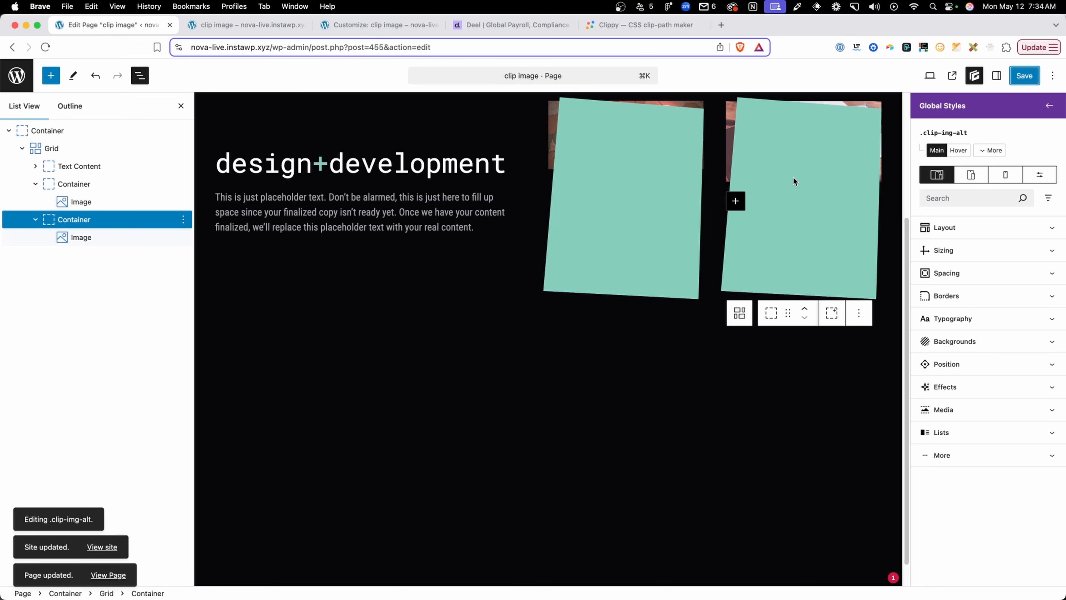
Reload the published page and open its Additional CSS in the Customizer
click(230, 29)
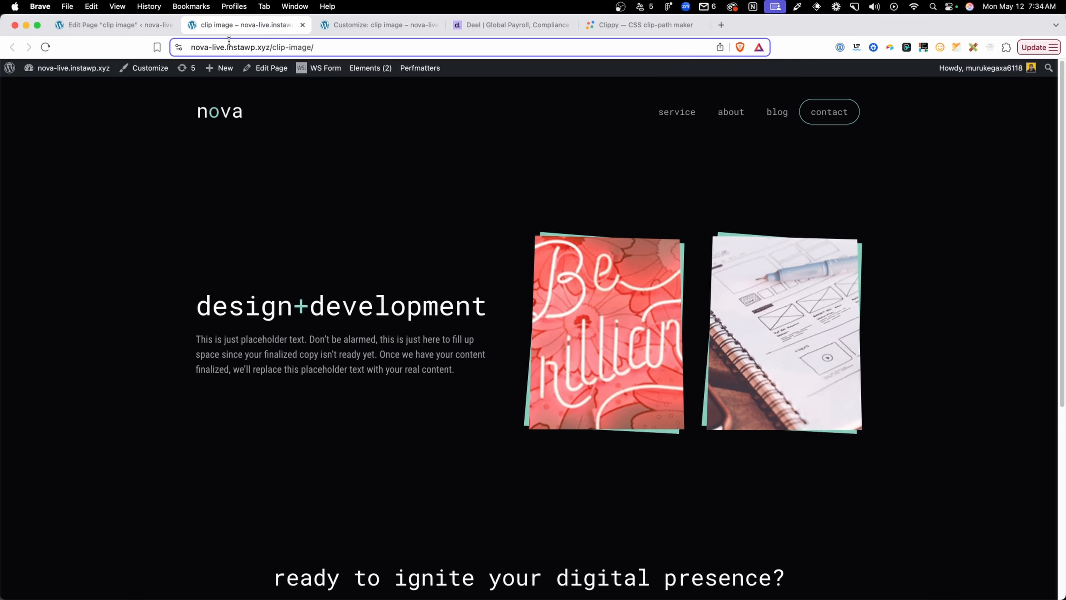
click(228, 41)
key(Return)
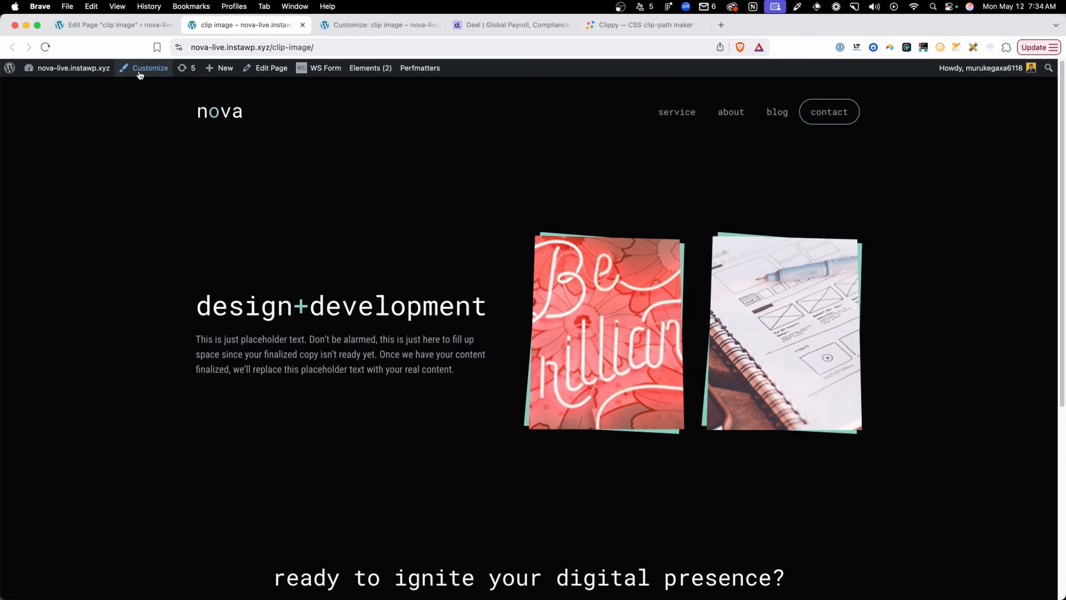
click(139, 74)
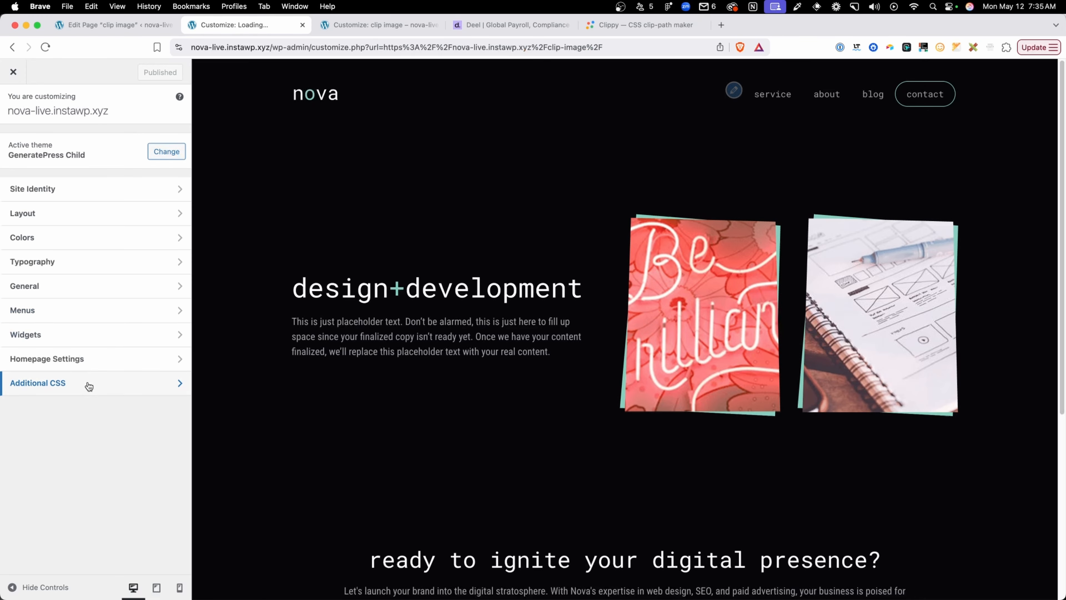
click(88, 383)
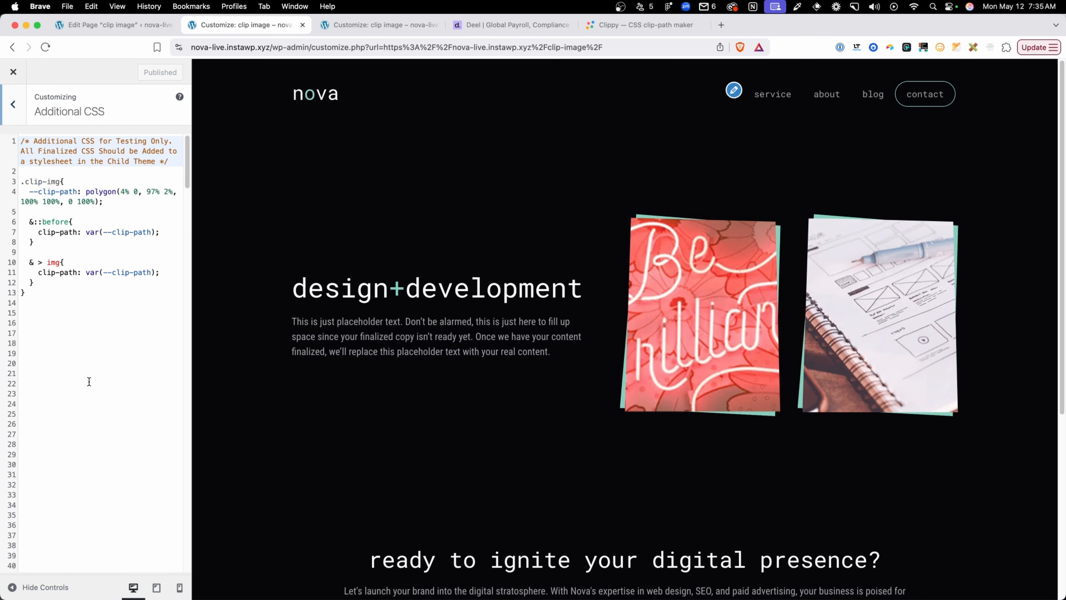
Add a .clip-img-alt rule below the .clip-img rule, containing a --clip-path: property without a value
click(83, 295)
key(Return)
key(Return)
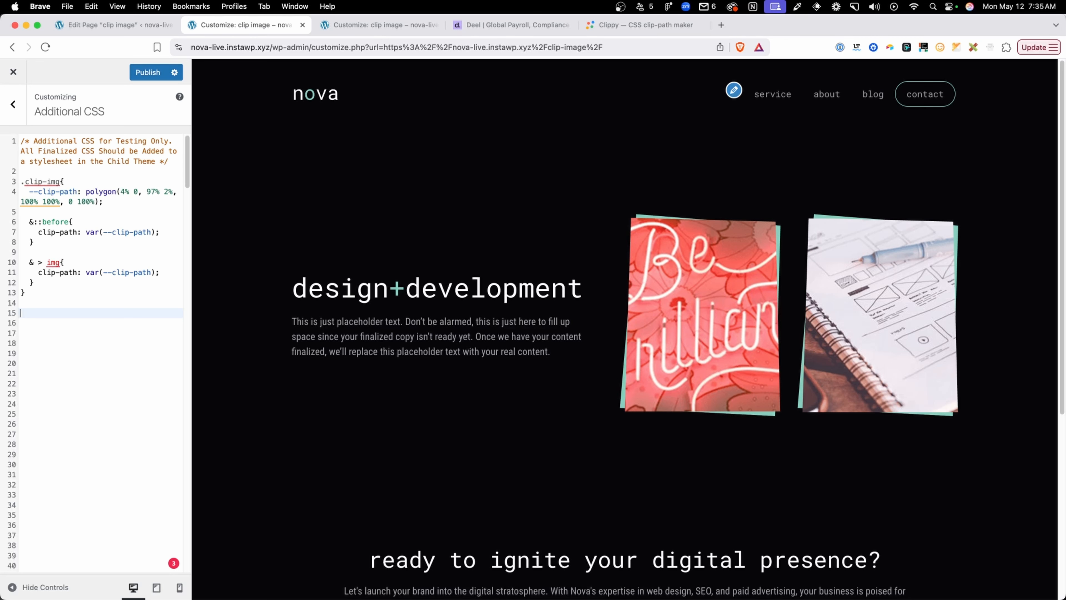
text(.clip-img-alt{)
key(Return)
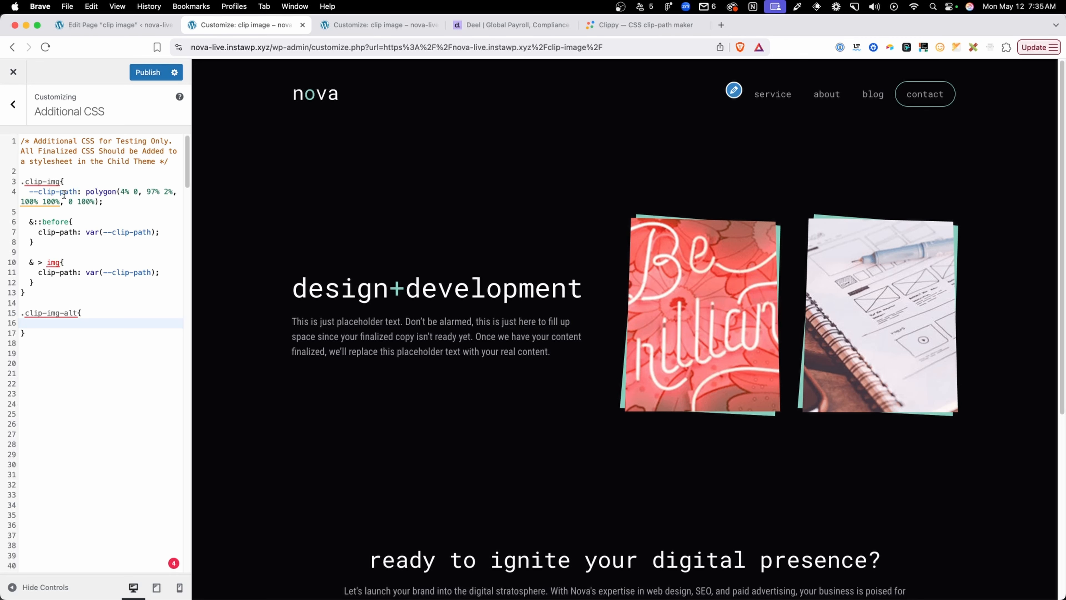
drag(79, 191, 31, 191)
key(super+c)
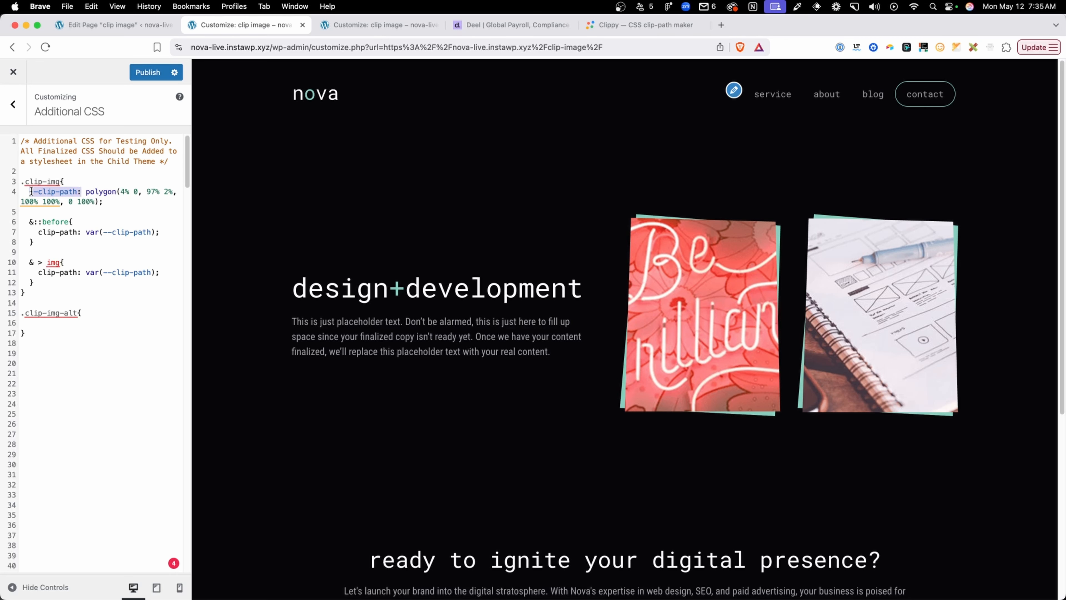
click(63, 324)
key(super+v)
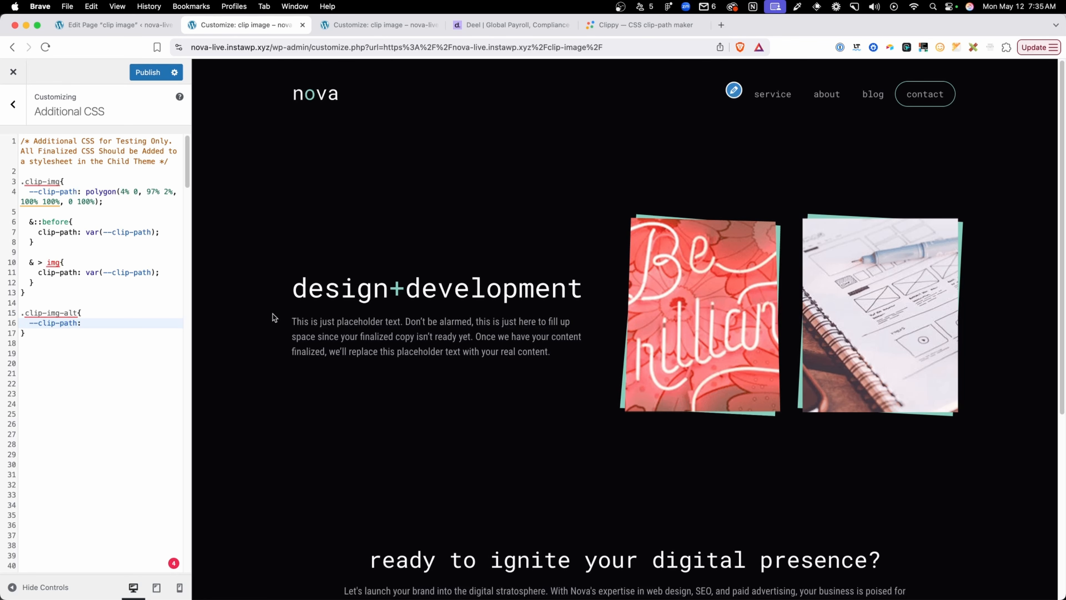
Reshape the trapezoid in Clippy to polygon(3% 5%, 97% 0, 99% 100%, 3% 96%) and copy the polygon value
click(614, 26)
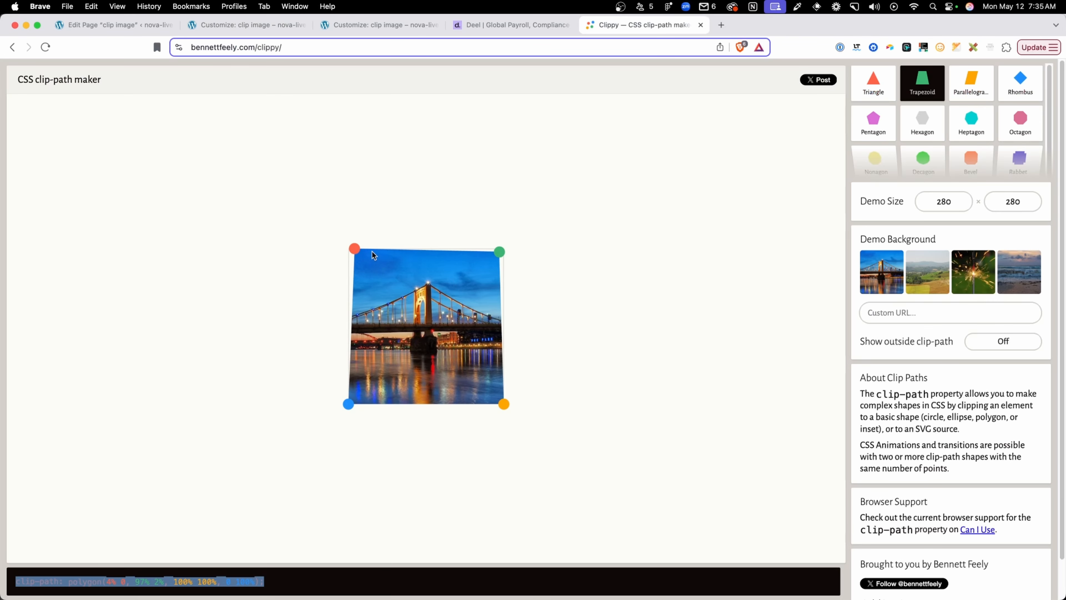
drag(356, 247, 364, 254)
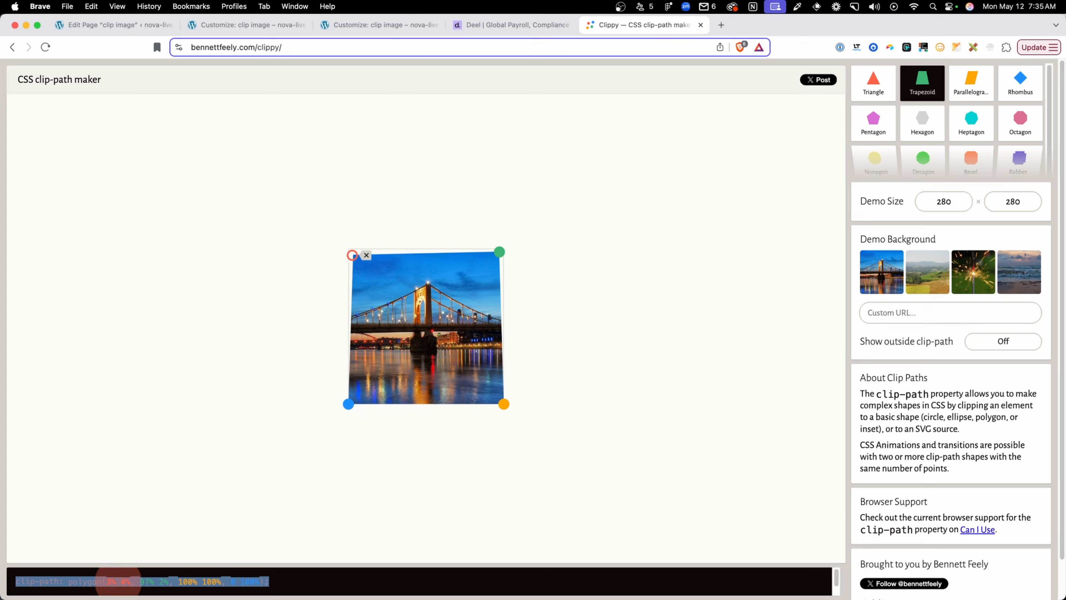
drag(499, 251, 499, 248)
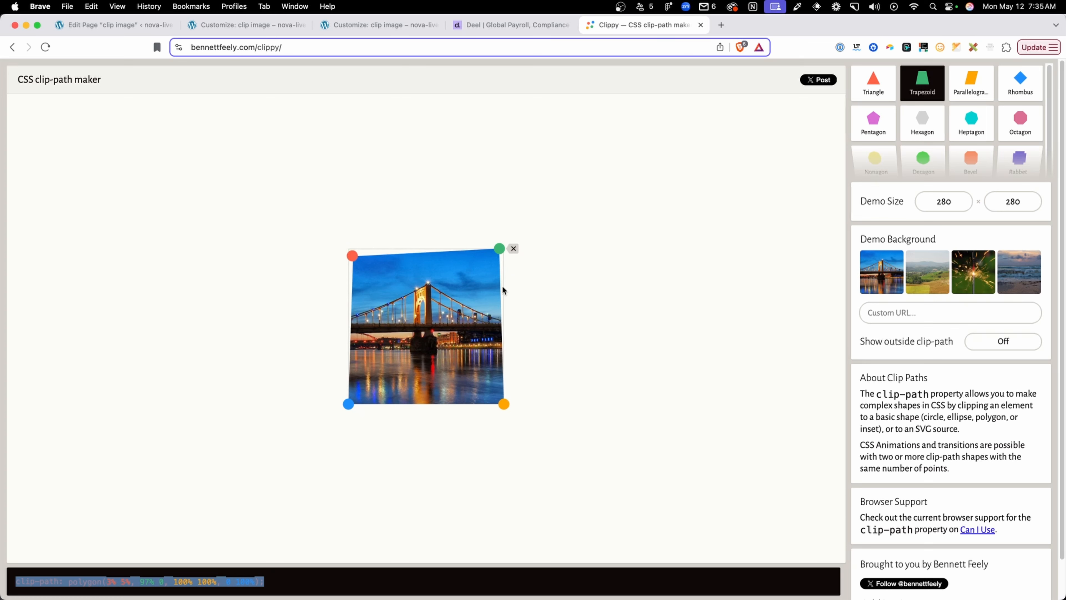
drag(507, 409, 502, 404)
drag(349, 404, 353, 396)
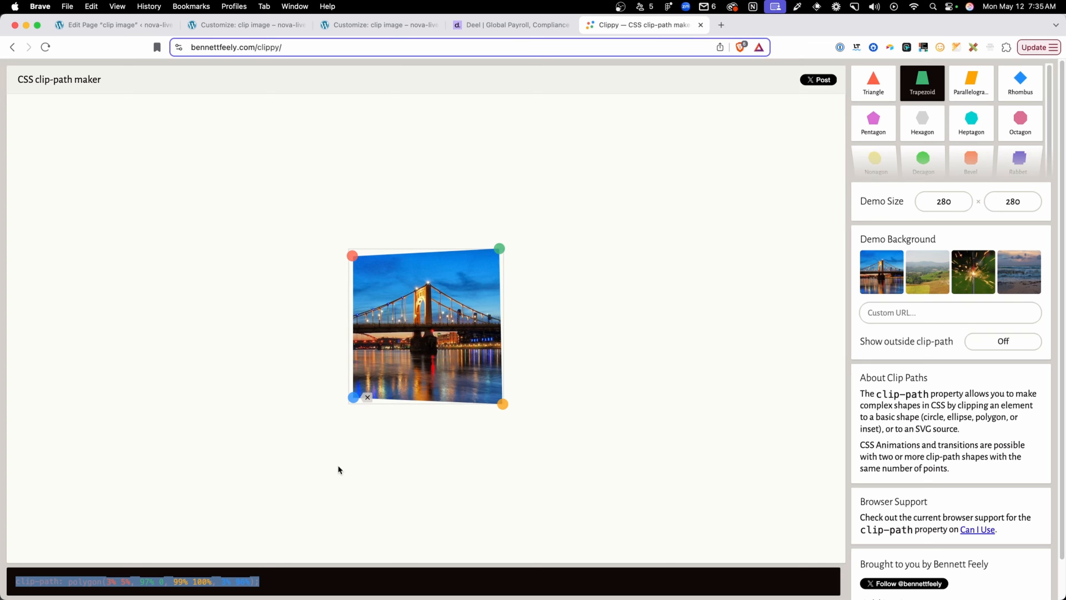
drag(266, 580, 68, 578)
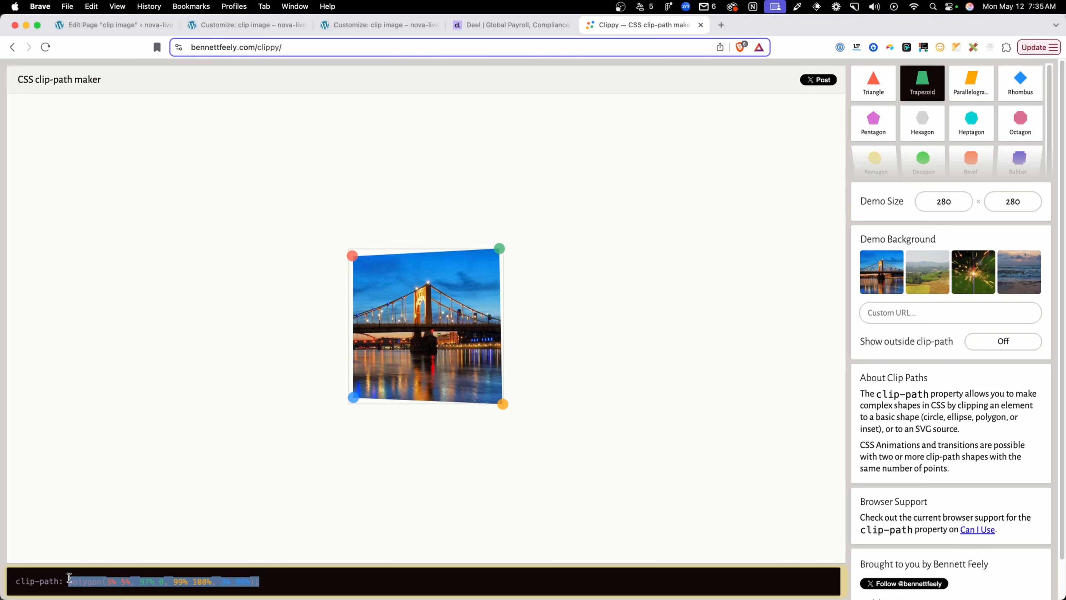
right_click(102, 581)
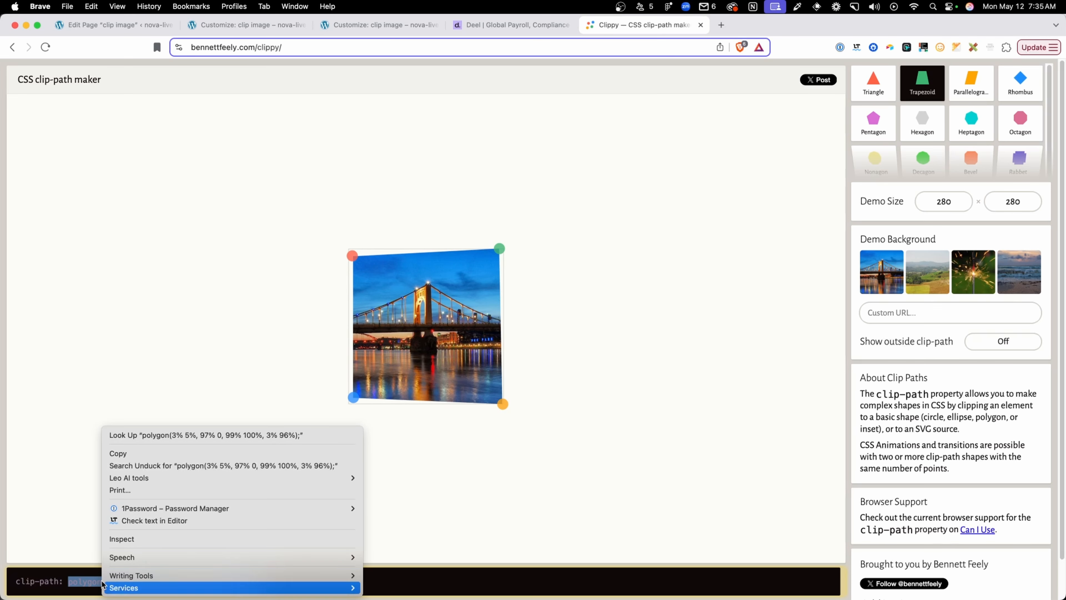
click(130, 453)
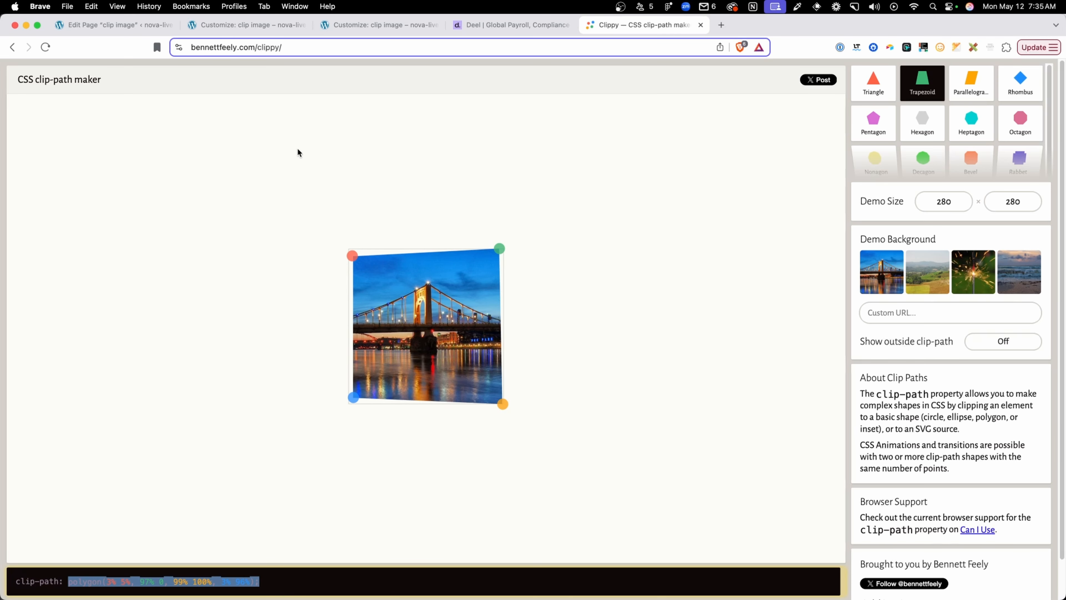
Set --clip-path in the Customizer's .clip-img-alt rule to polygon(3% 5%, 97% 0, 99% 100%, 3% 96%) and publish the CSS
click(252, 24)
click(81, 313)
key(Return)
text(--clip-path:)
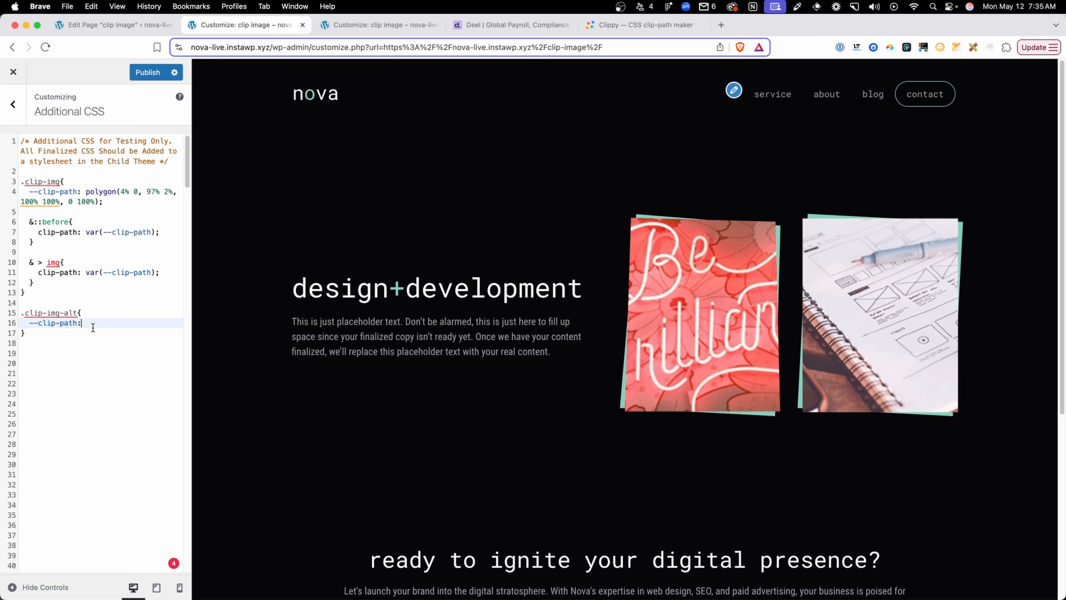
key(super+v)
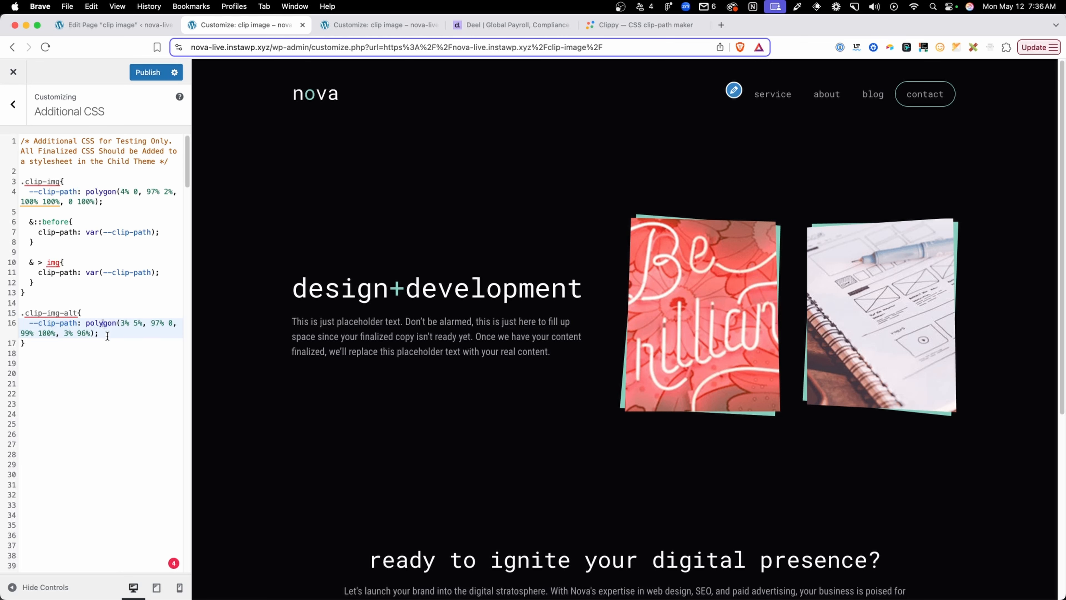
click(120, 342)
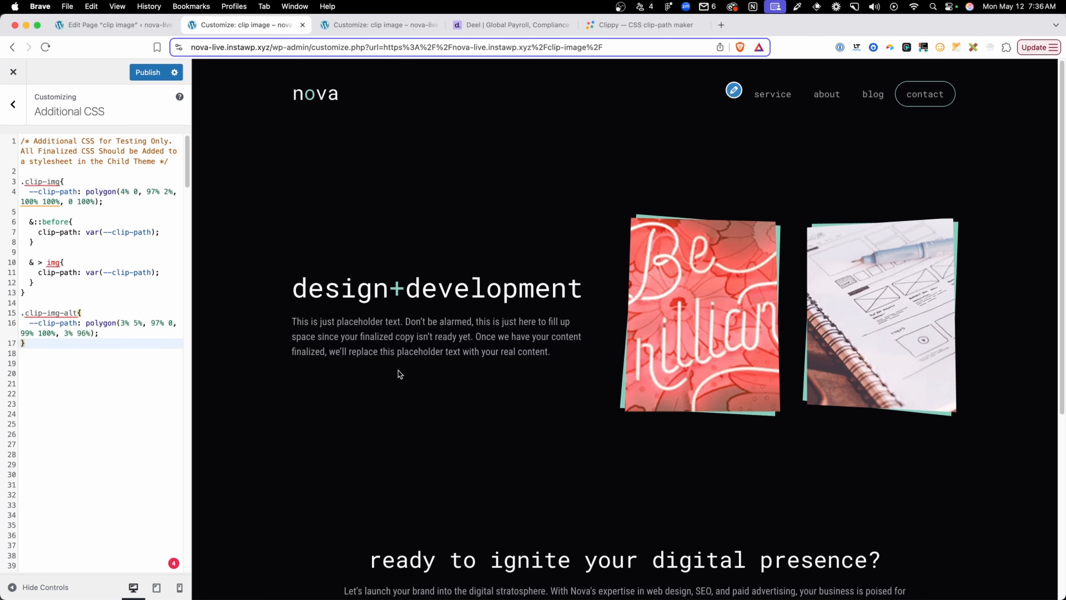
click(147, 78)
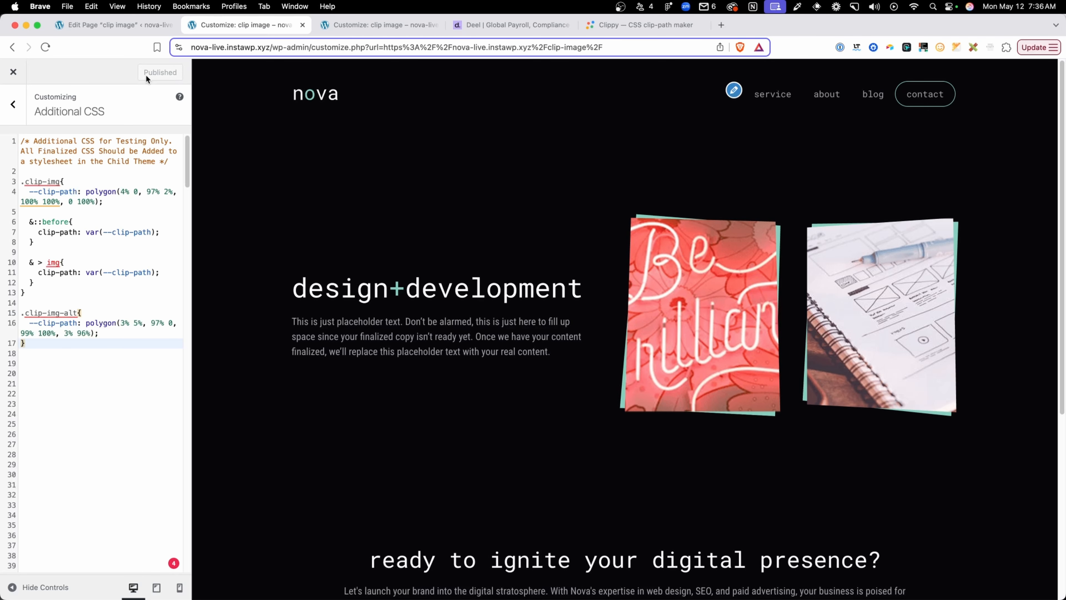
Delete both clipped image containers from the grid in the page editor
click(131, 25)
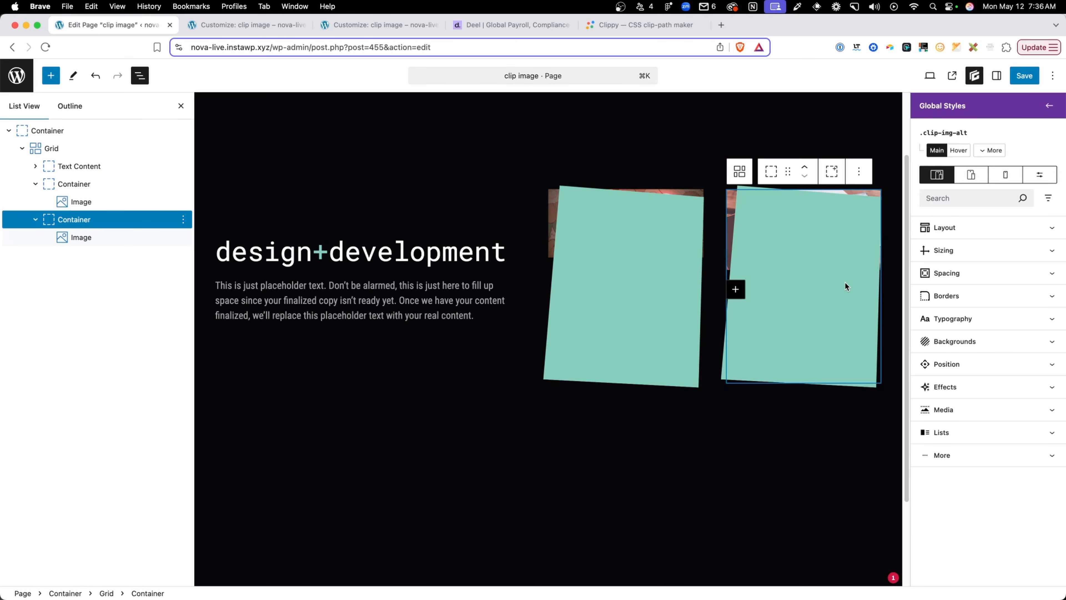
key(BackSpace)
key(BackSpace)
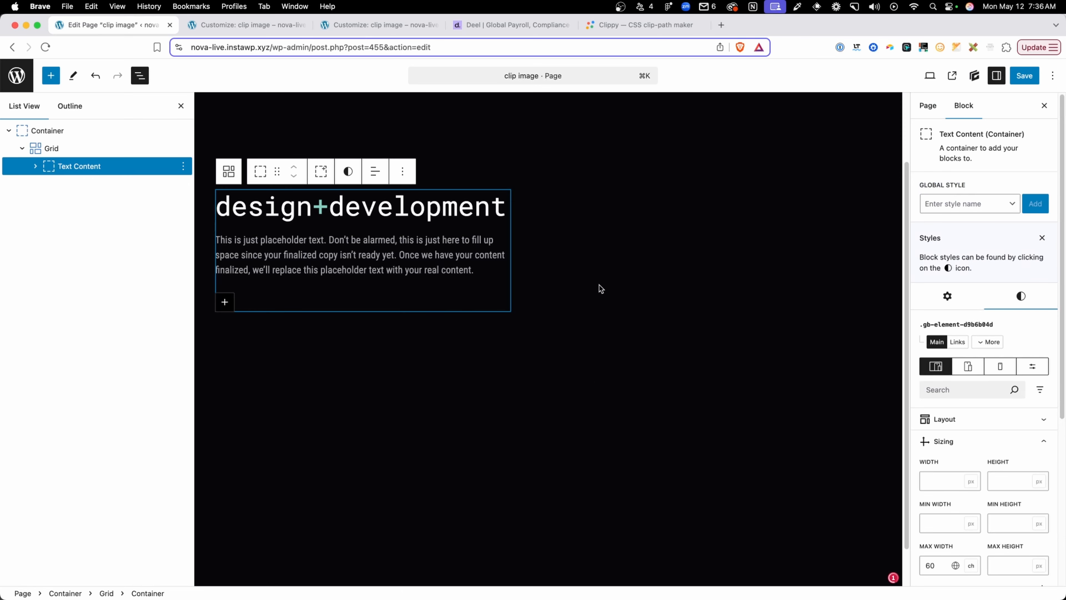
Add a container to the grid after the text content and insert the DALL-E SEO illustration from the media library into it
click(587, 269)
click(558, 240)
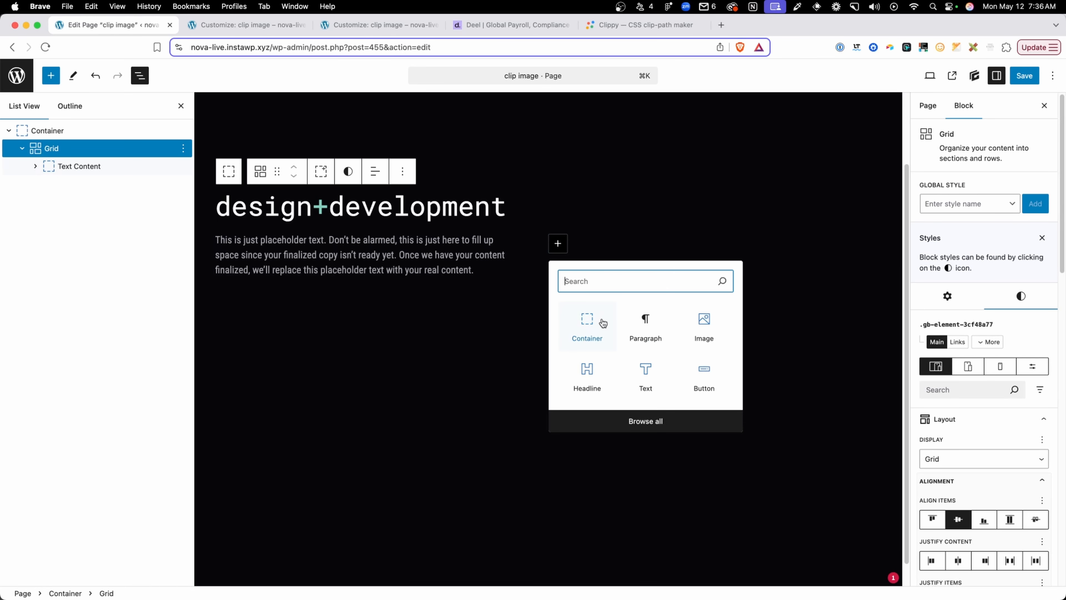
click(602, 321)
click(558, 240)
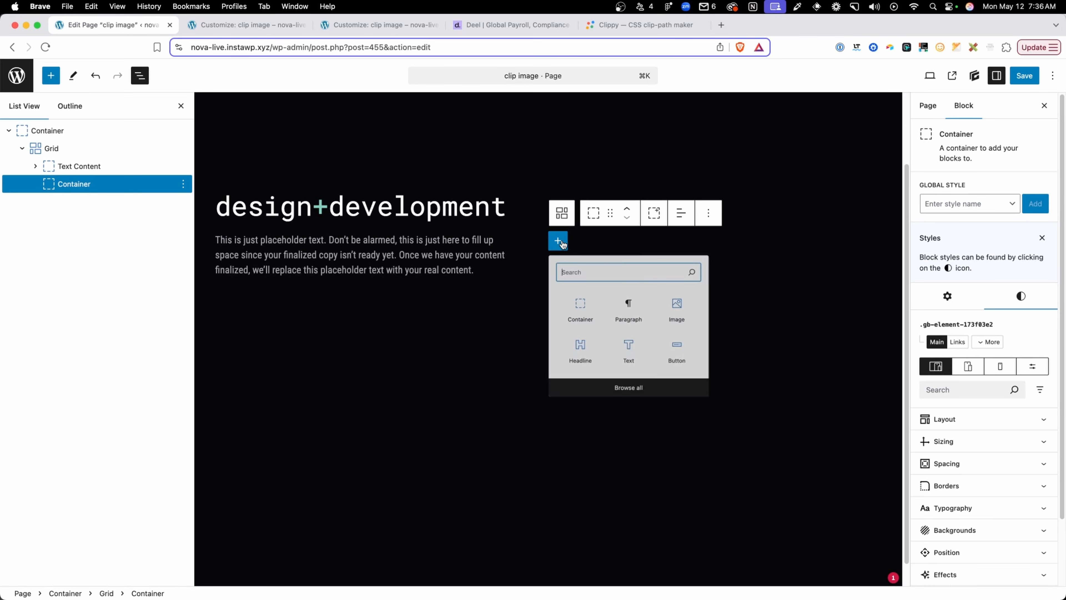
click(705, 323)
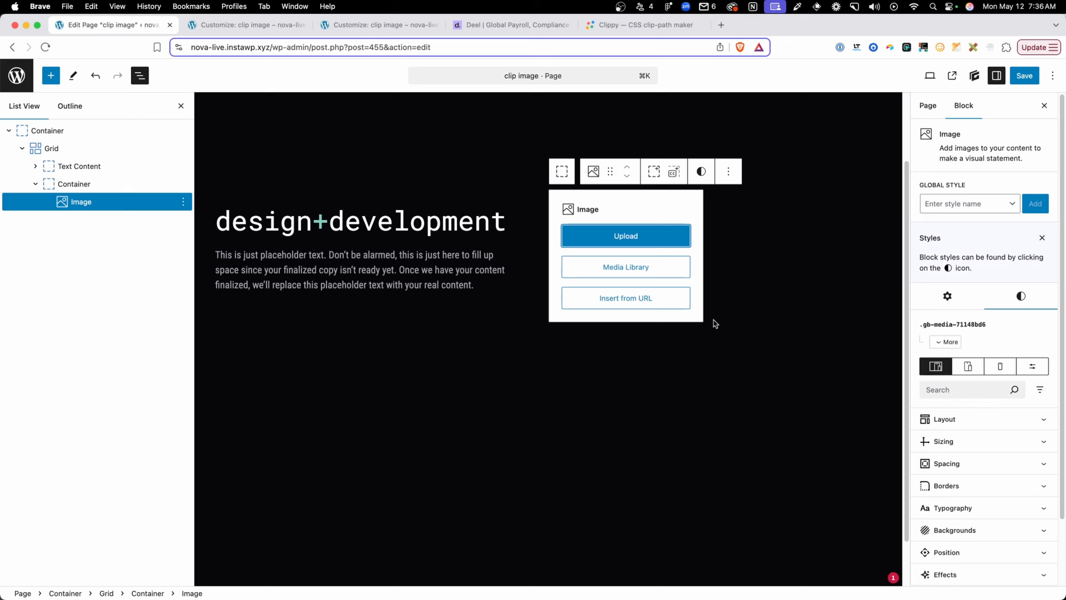
click(633, 268)
click(316, 290)
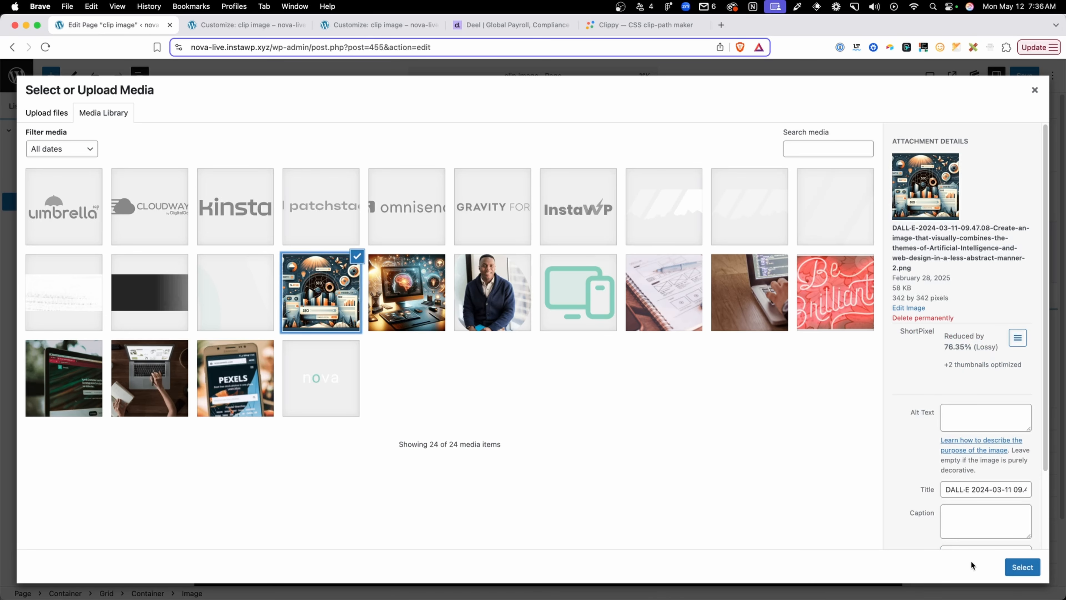
click(1022, 567)
Duplicate the SEO illustration's container and replace the image in the copy with Rectangle-5.png from the media library
click(86, 184)
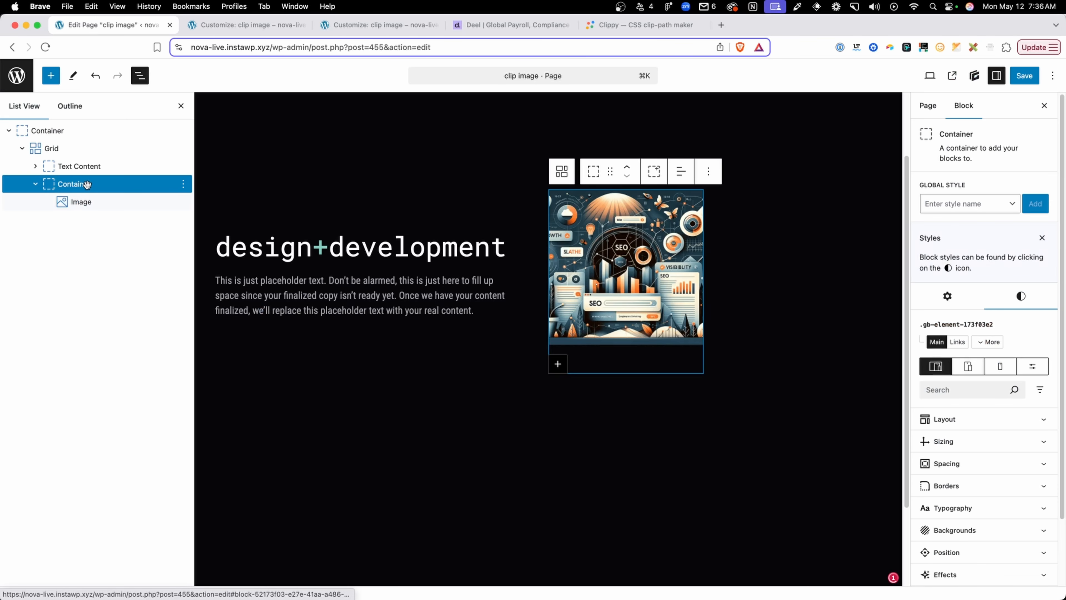
key(super+shift+d)
click(792, 263)
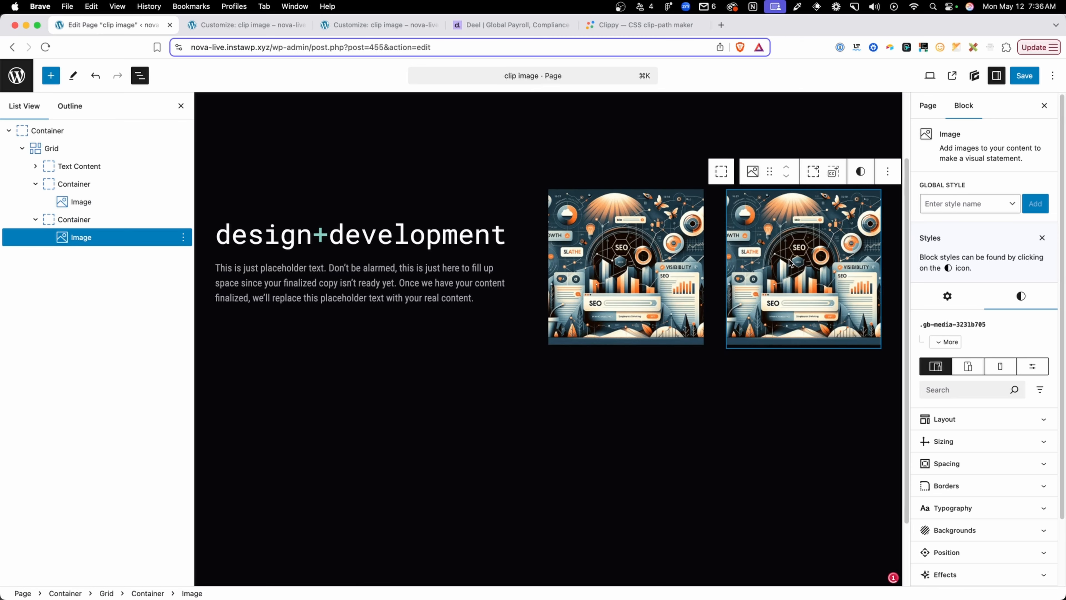
click(941, 303)
click(1010, 344)
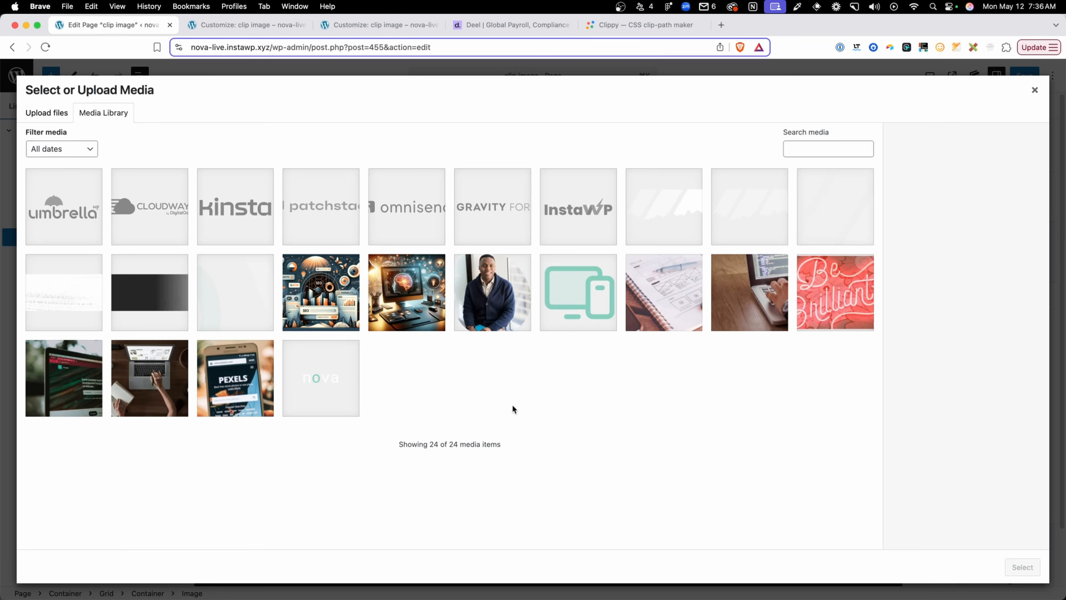
click(223, 389)
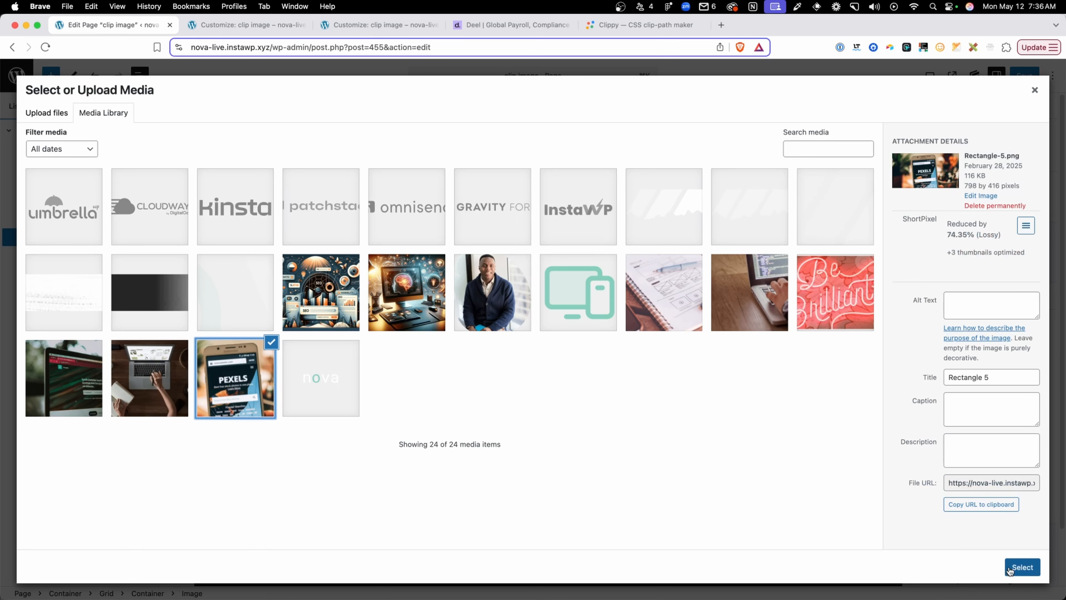
click(1022, 567)
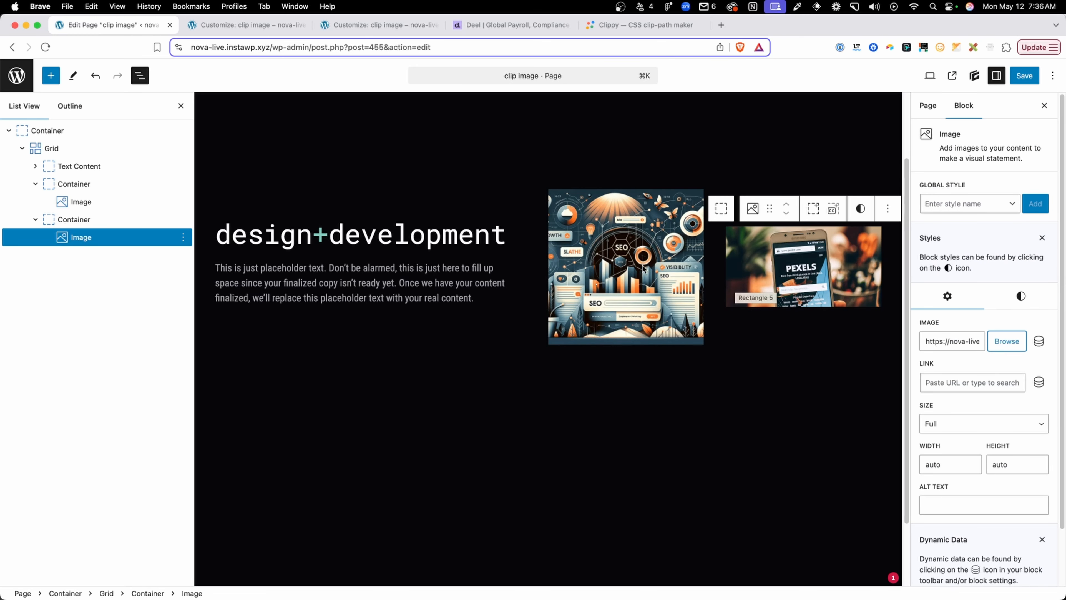
Apply the .clip-img global style to the container holding the SEO illustration
click(87, 190)
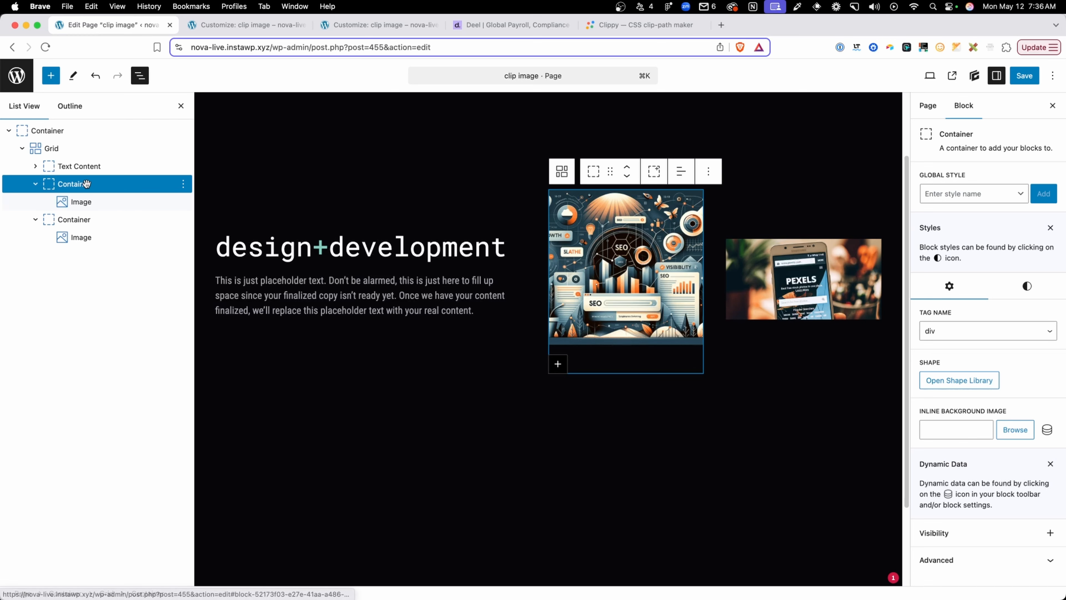
click(963, 195)
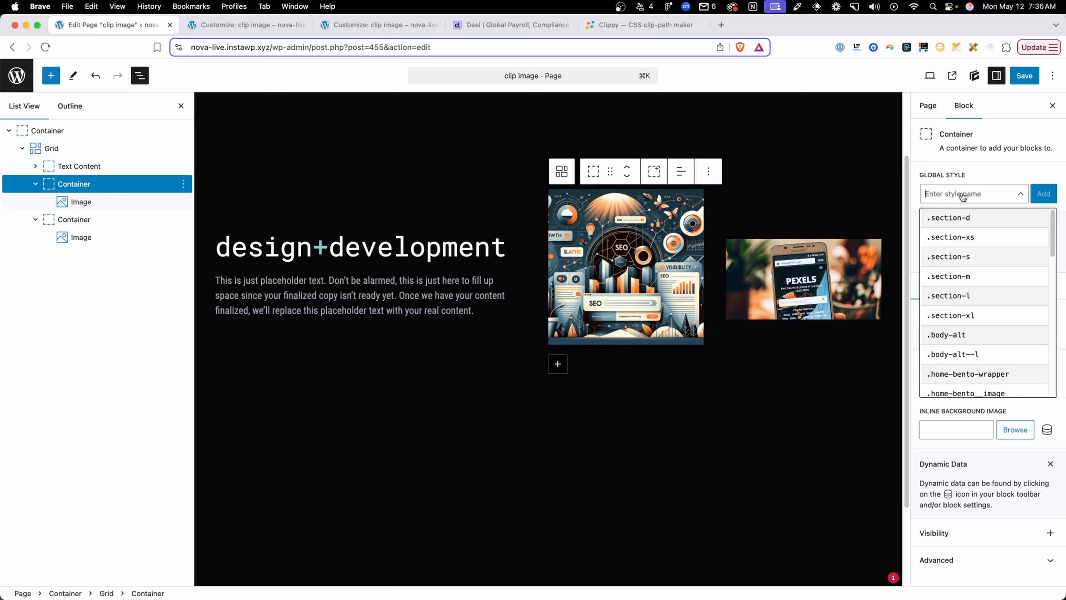
text(clip)
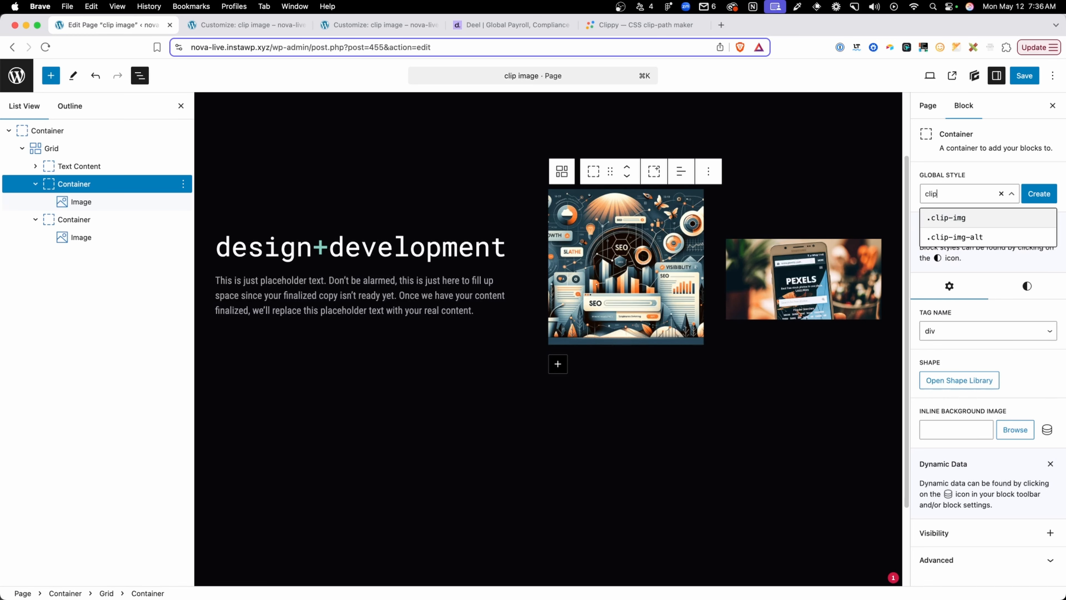
click(946, 218)
Apply the .clip-img and .clip-img-alt global styles to the container holding the Pexels phone image
click(799, 278)
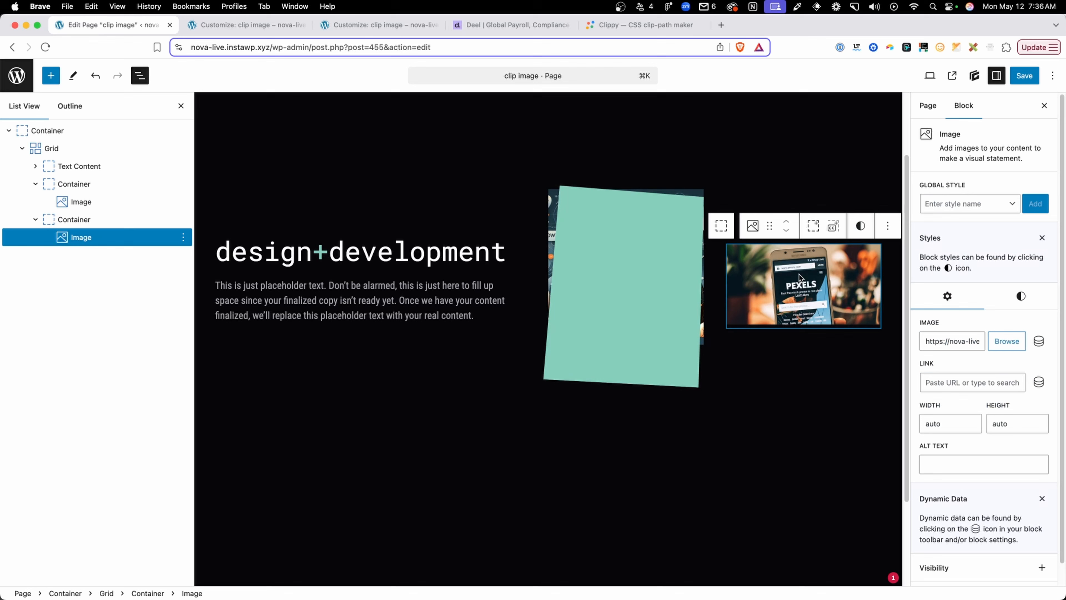
click(721, 225)
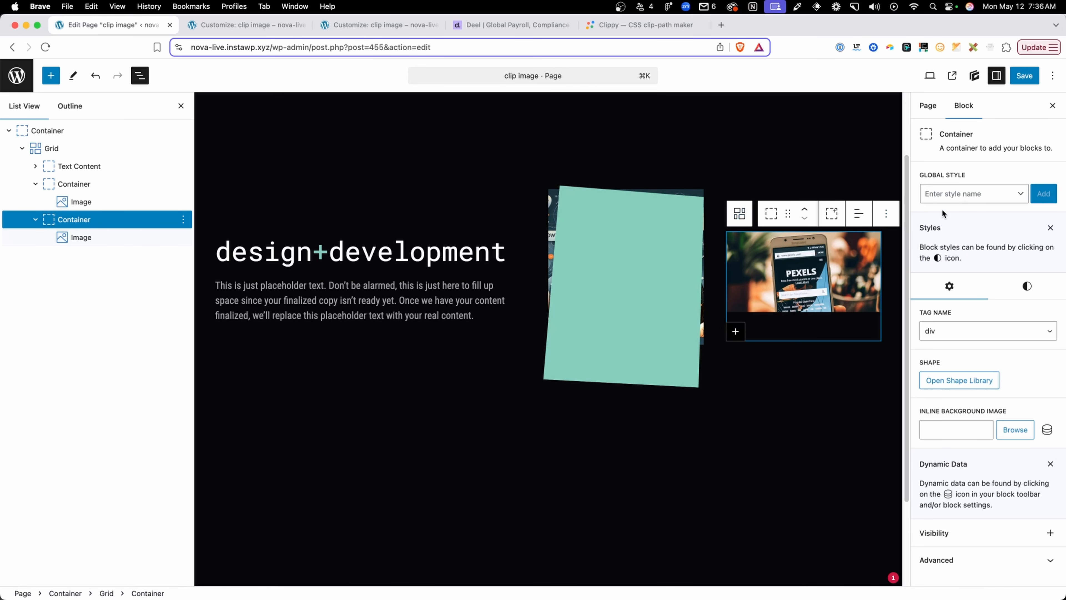
click(956, 194)
text(clip)
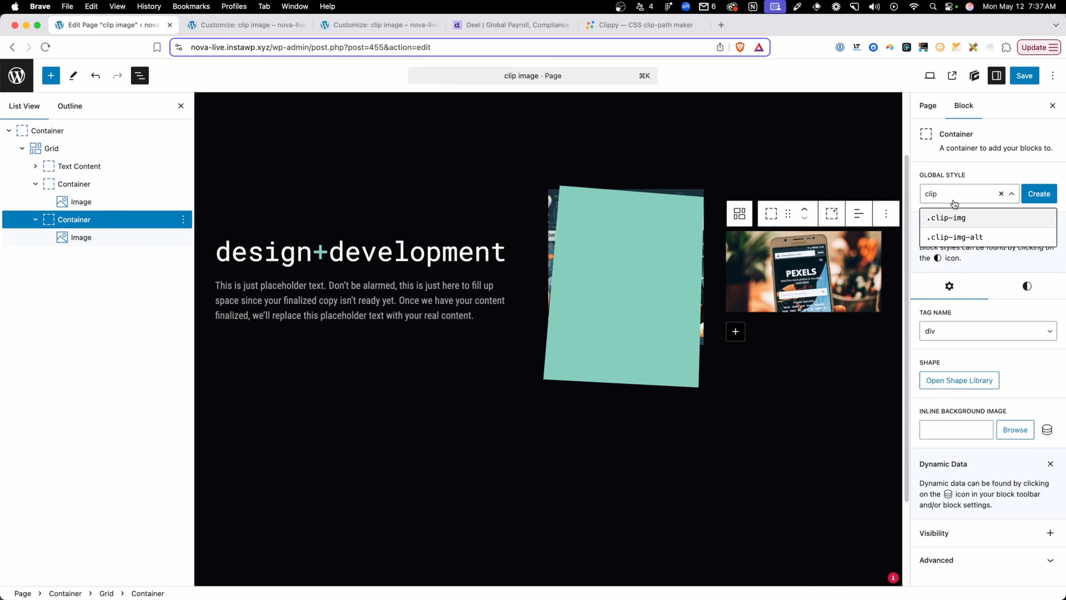
click(951, 209)
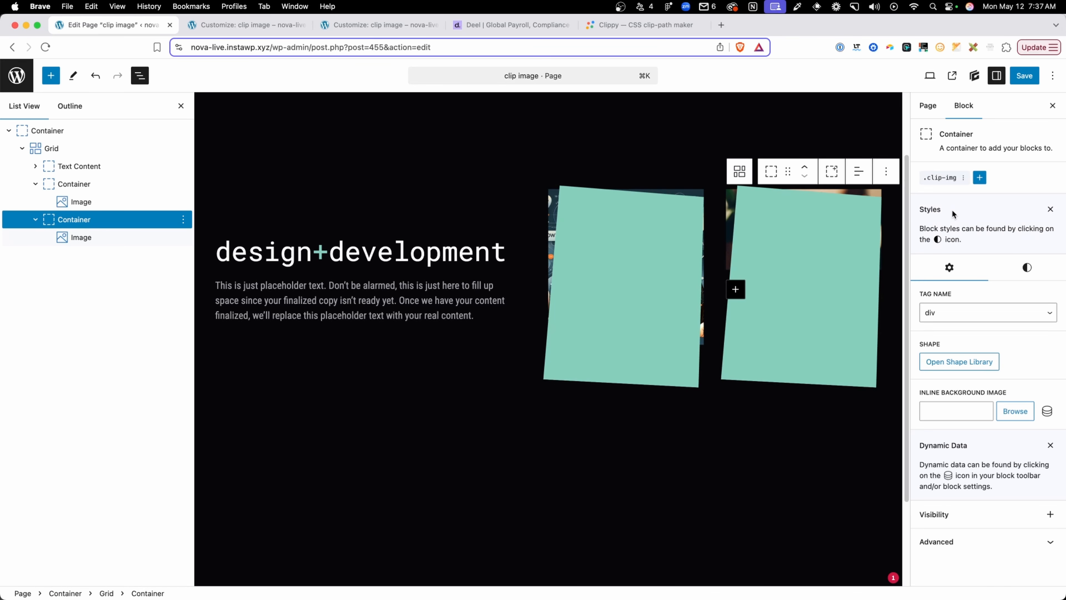
click(980, 178)
click(950, 229)
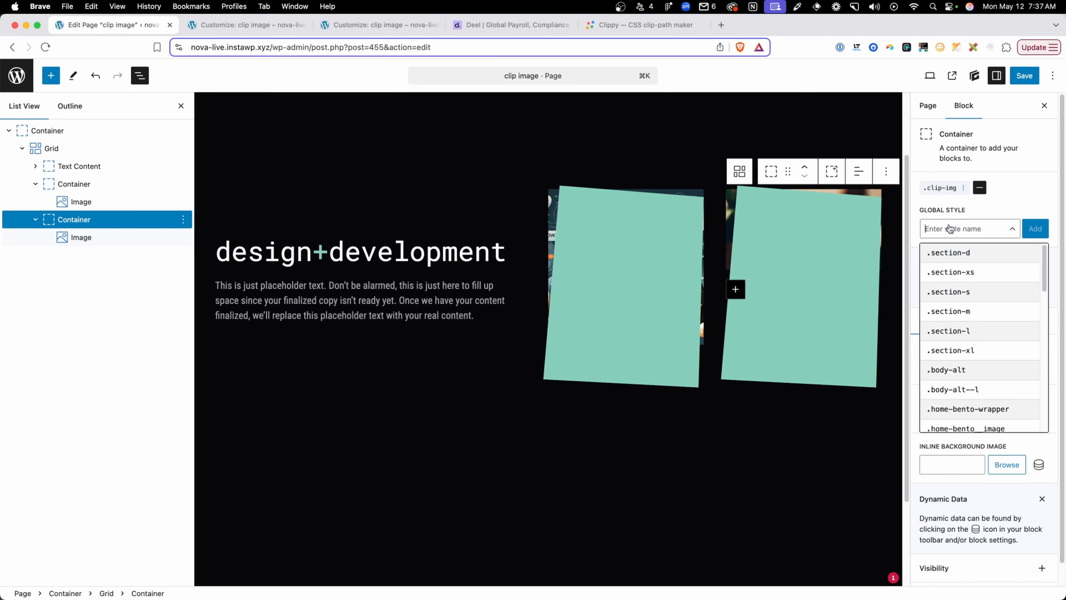
text(clip)
click(937, 247)
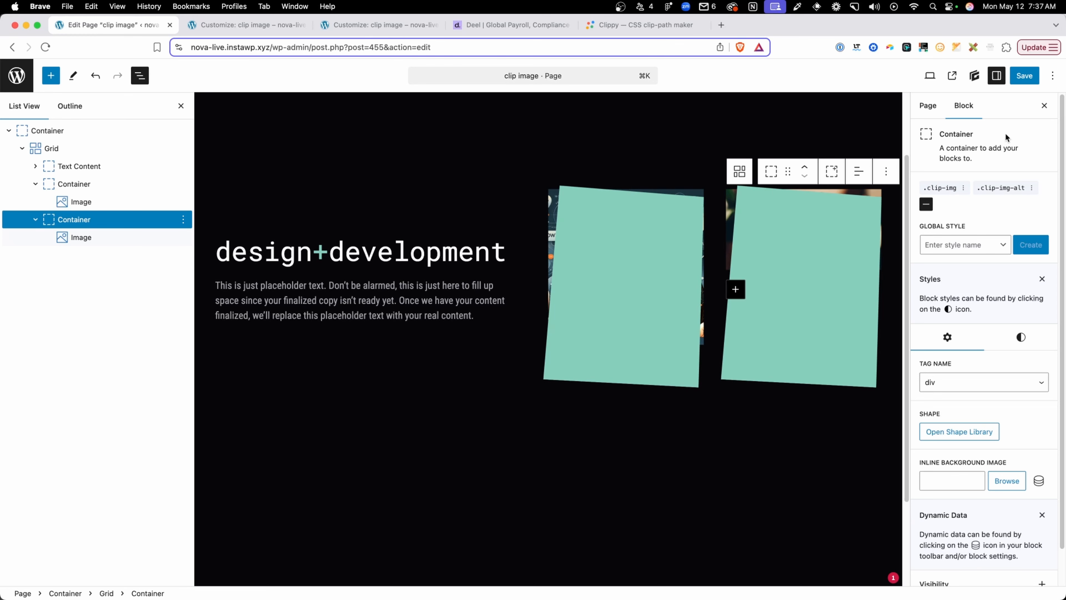
Save the page and view both clipped images on the live clip image page
click(1024, 76)
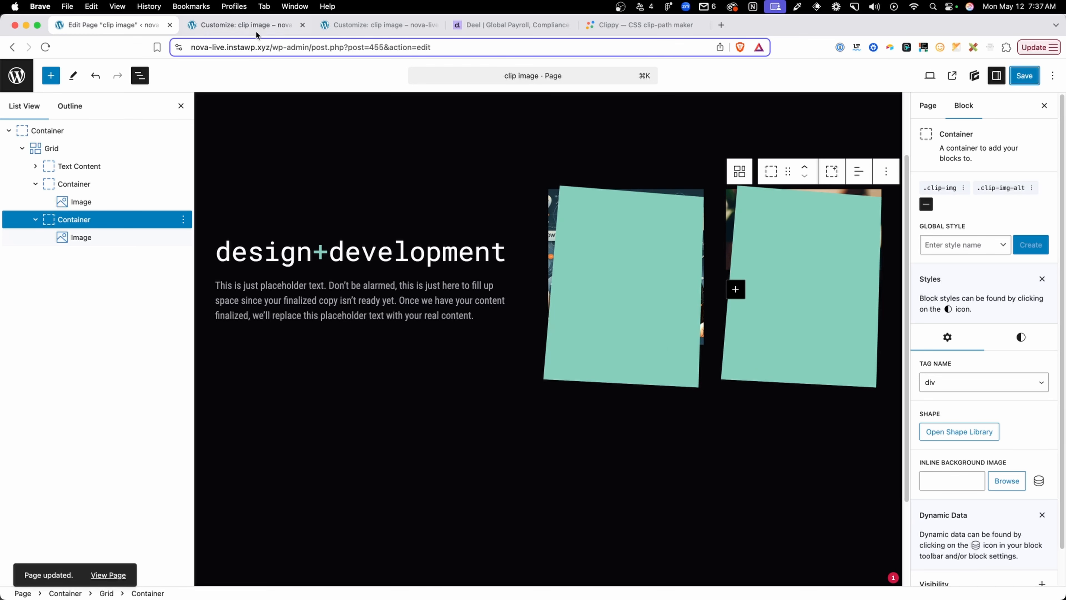
click(292, 24)
click(572, 241)
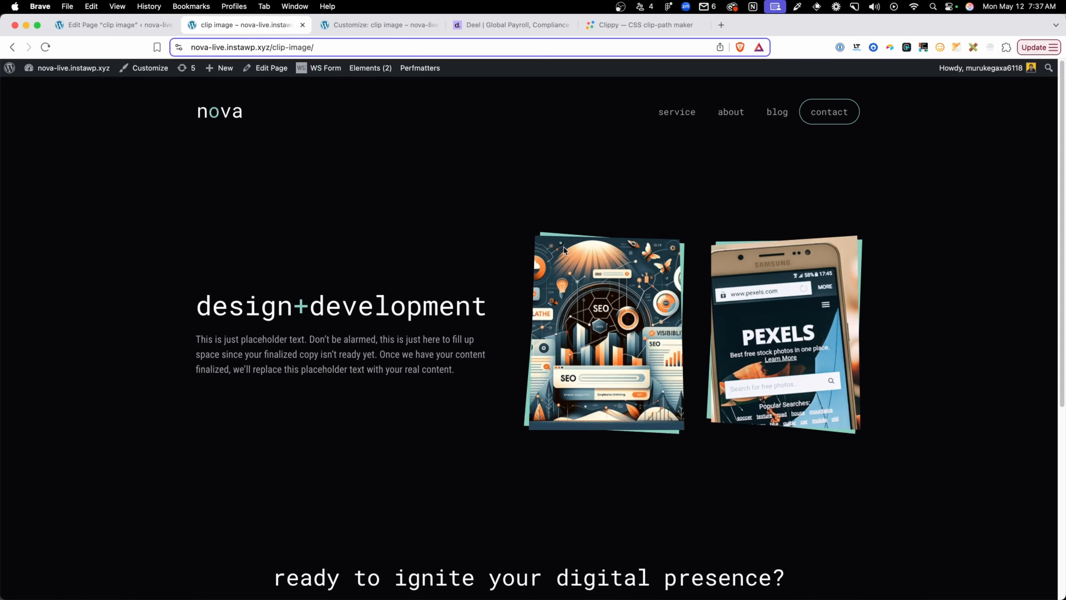